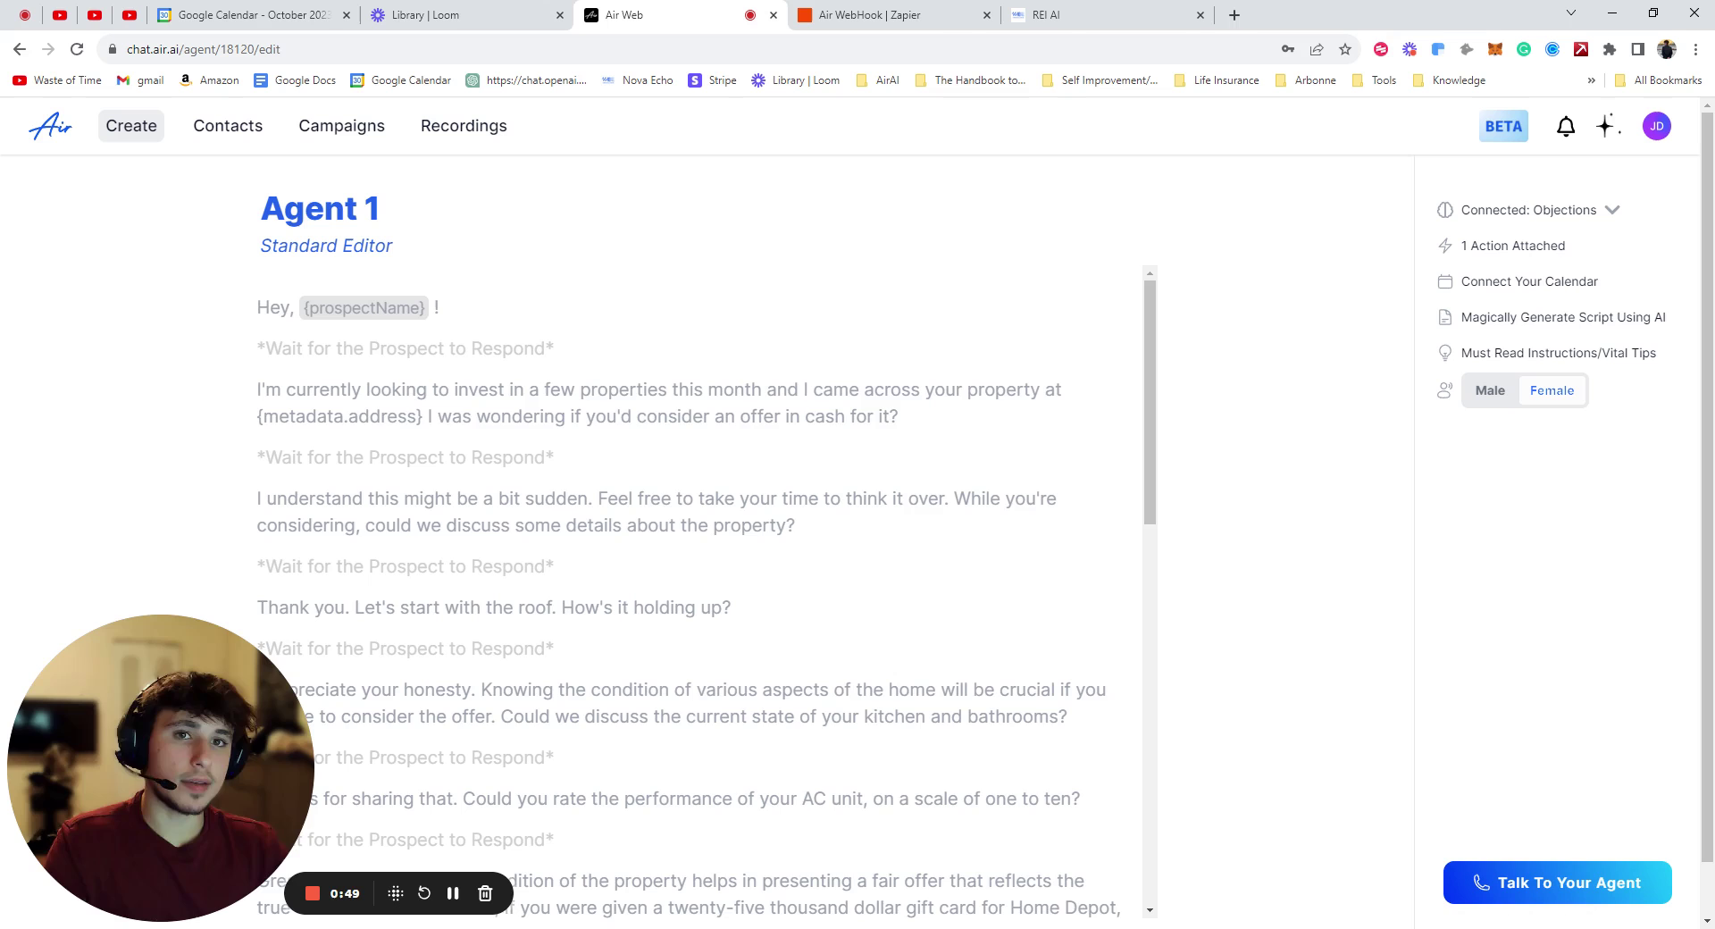
# - Scroll to the end of Agent 1's script and highlight the book-a-call sentence
pyautogui.scroll(-5, 819, 585)
pyautogui.scroll(-5, 655, 394)
pyautogui.scroll(-3, 627, 608)
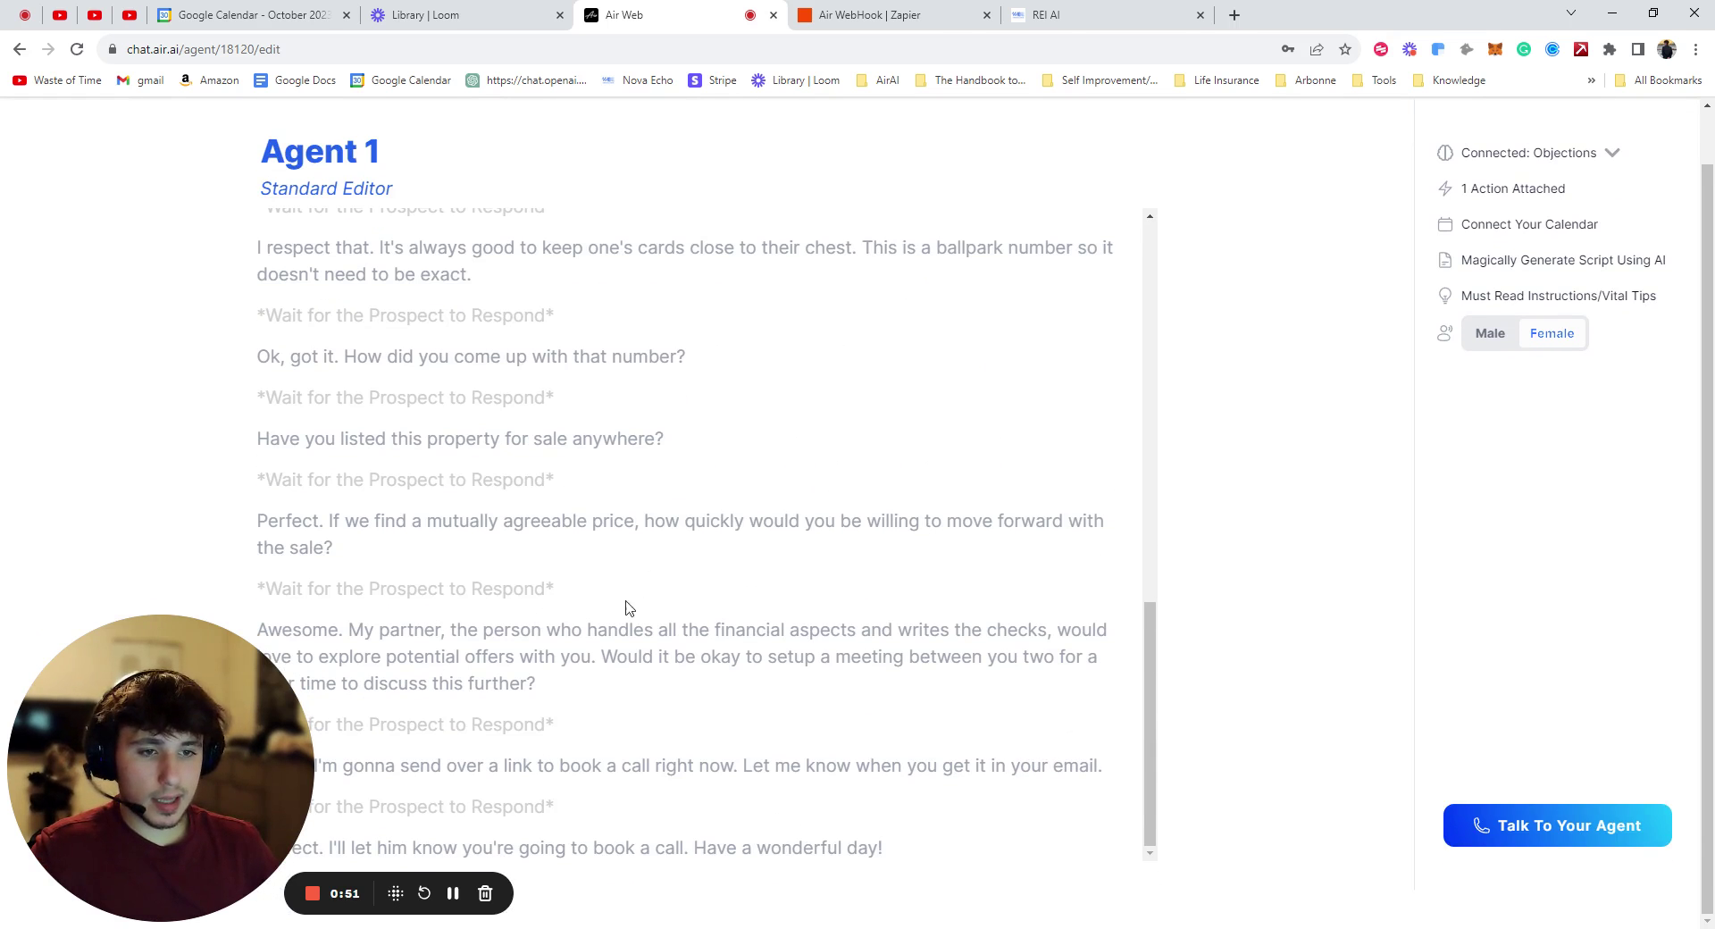
pyautogui.moveTo(161, 768); pyautogui.dragTo(161, 373)
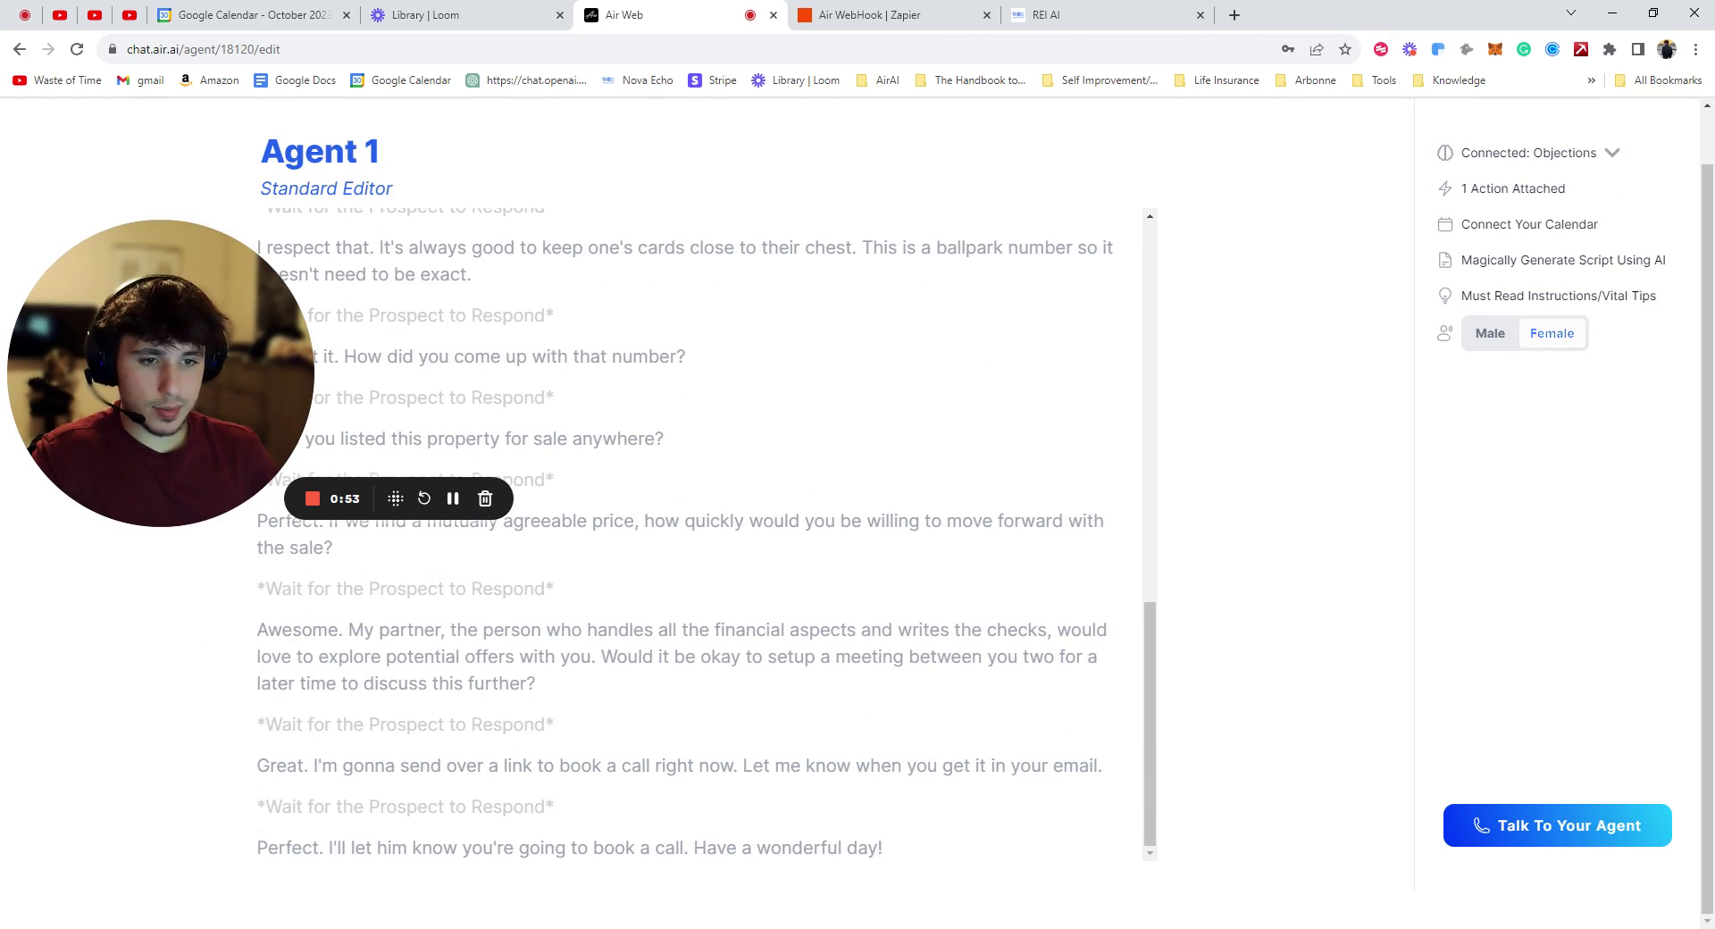
pyautogui.moveTo(314, 766); pyautogui.dragTo(733, 765)
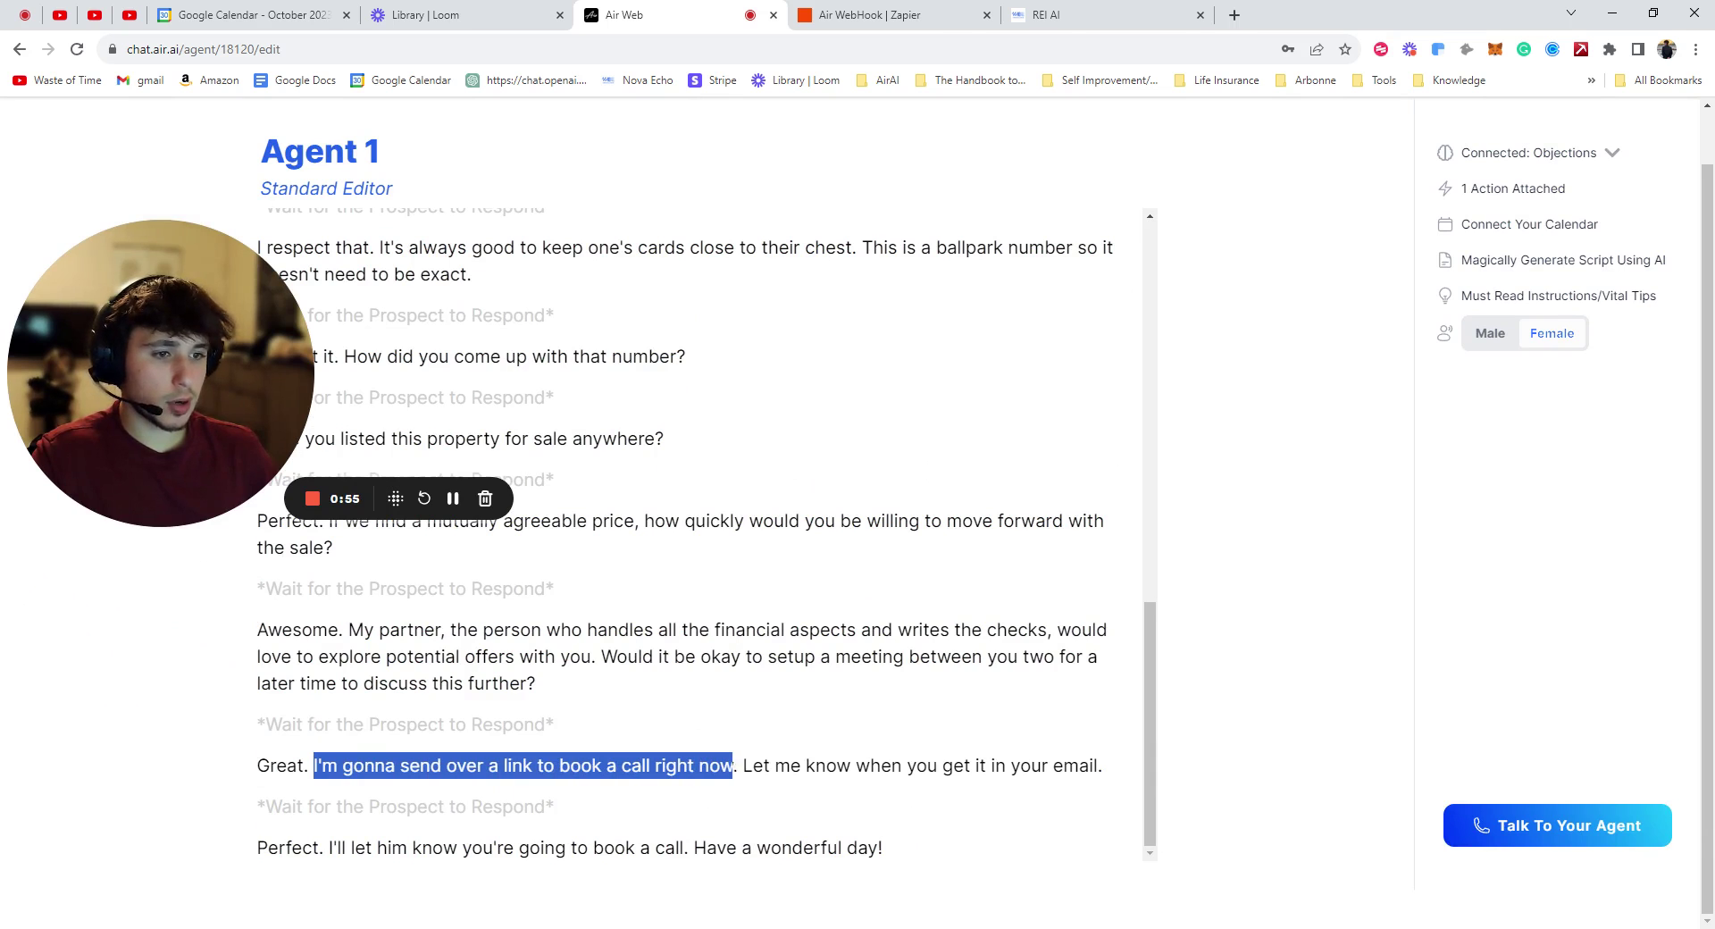
# - View the attached 'Send book a call link' action, then go to the Air WebHook zap
pyautogui.click(1519, 189)
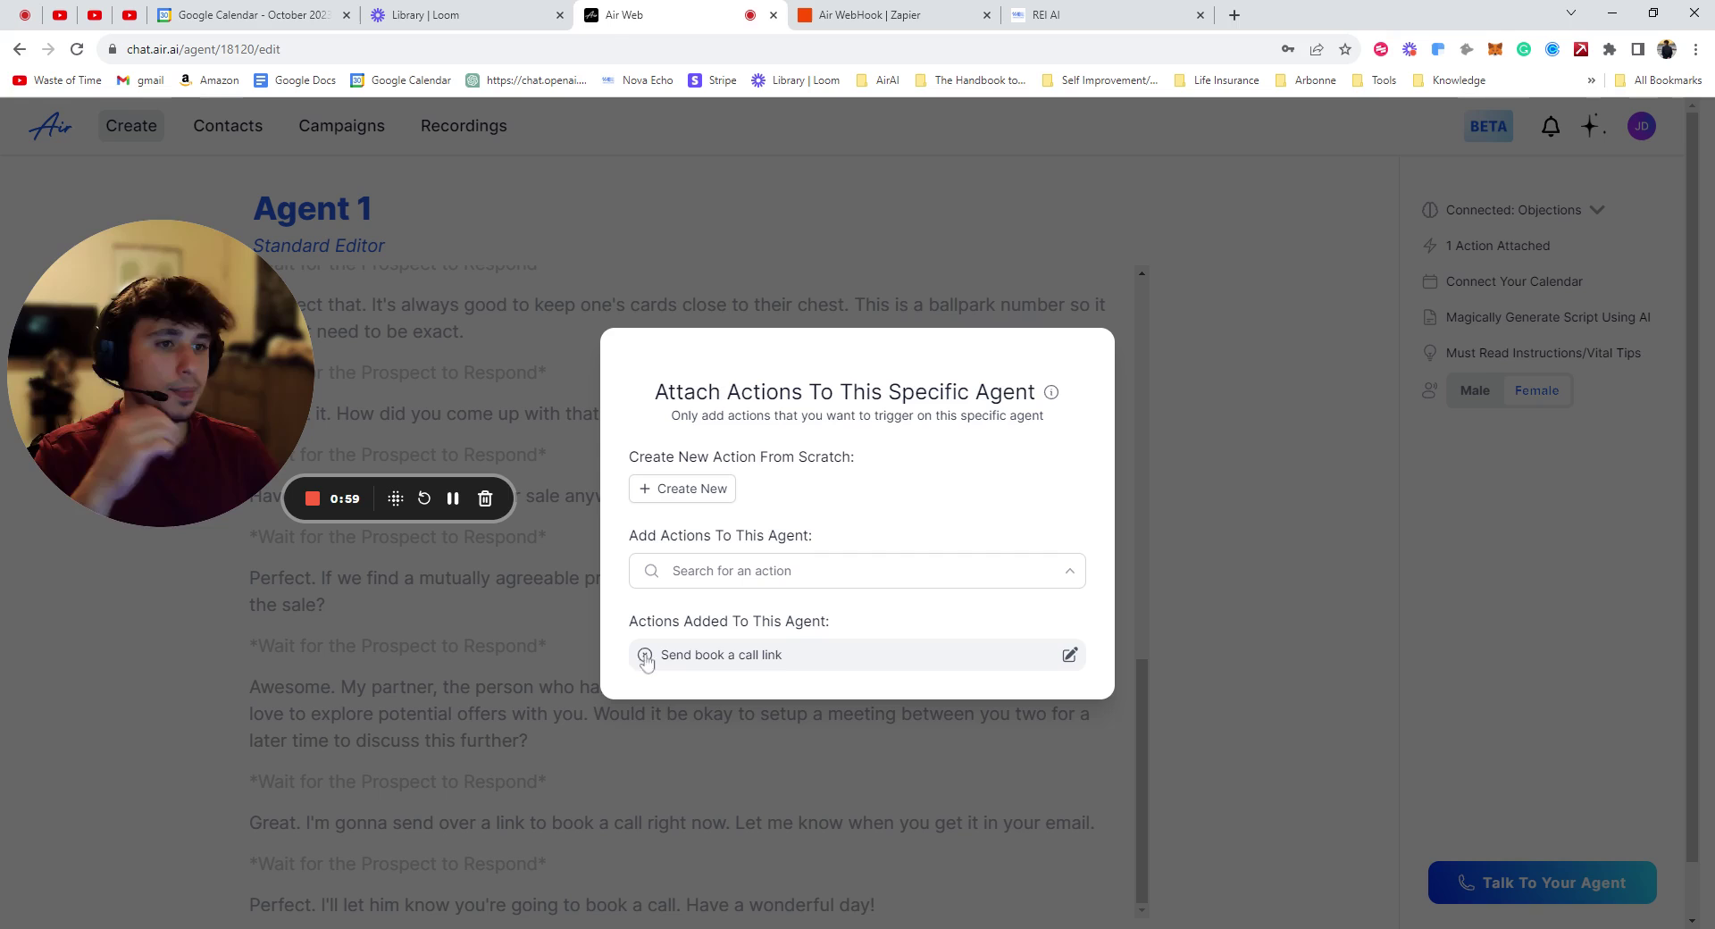
pyautogui.doubleClick(774, 655)
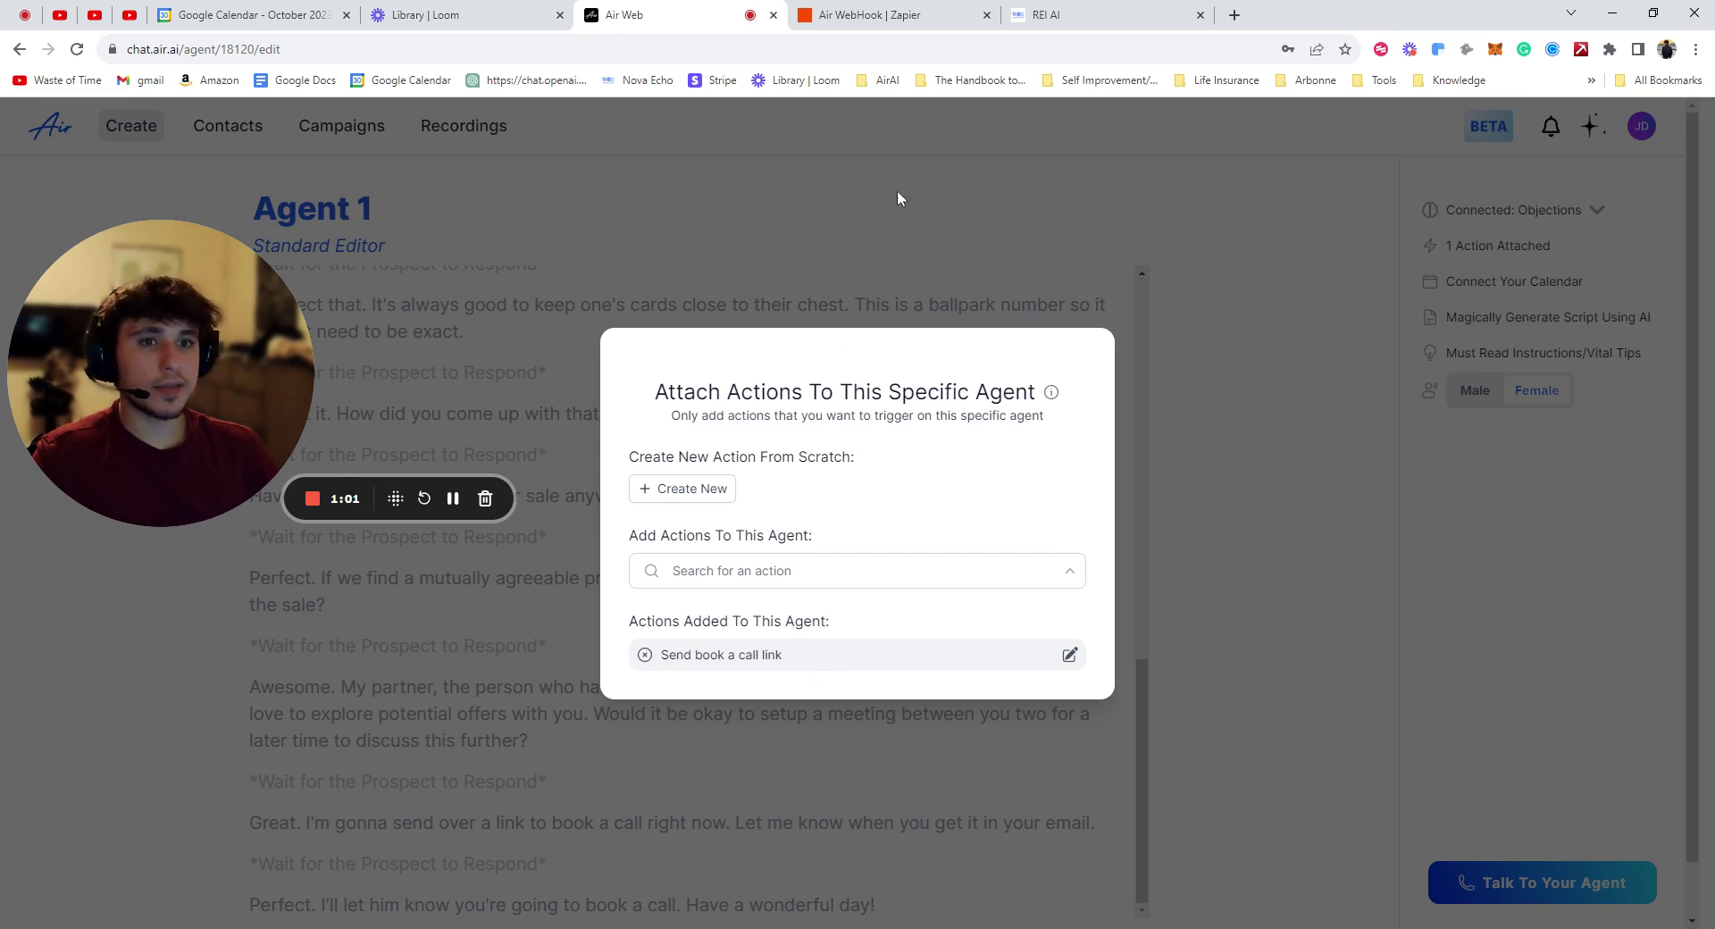
pyautogui.click(924, 11)
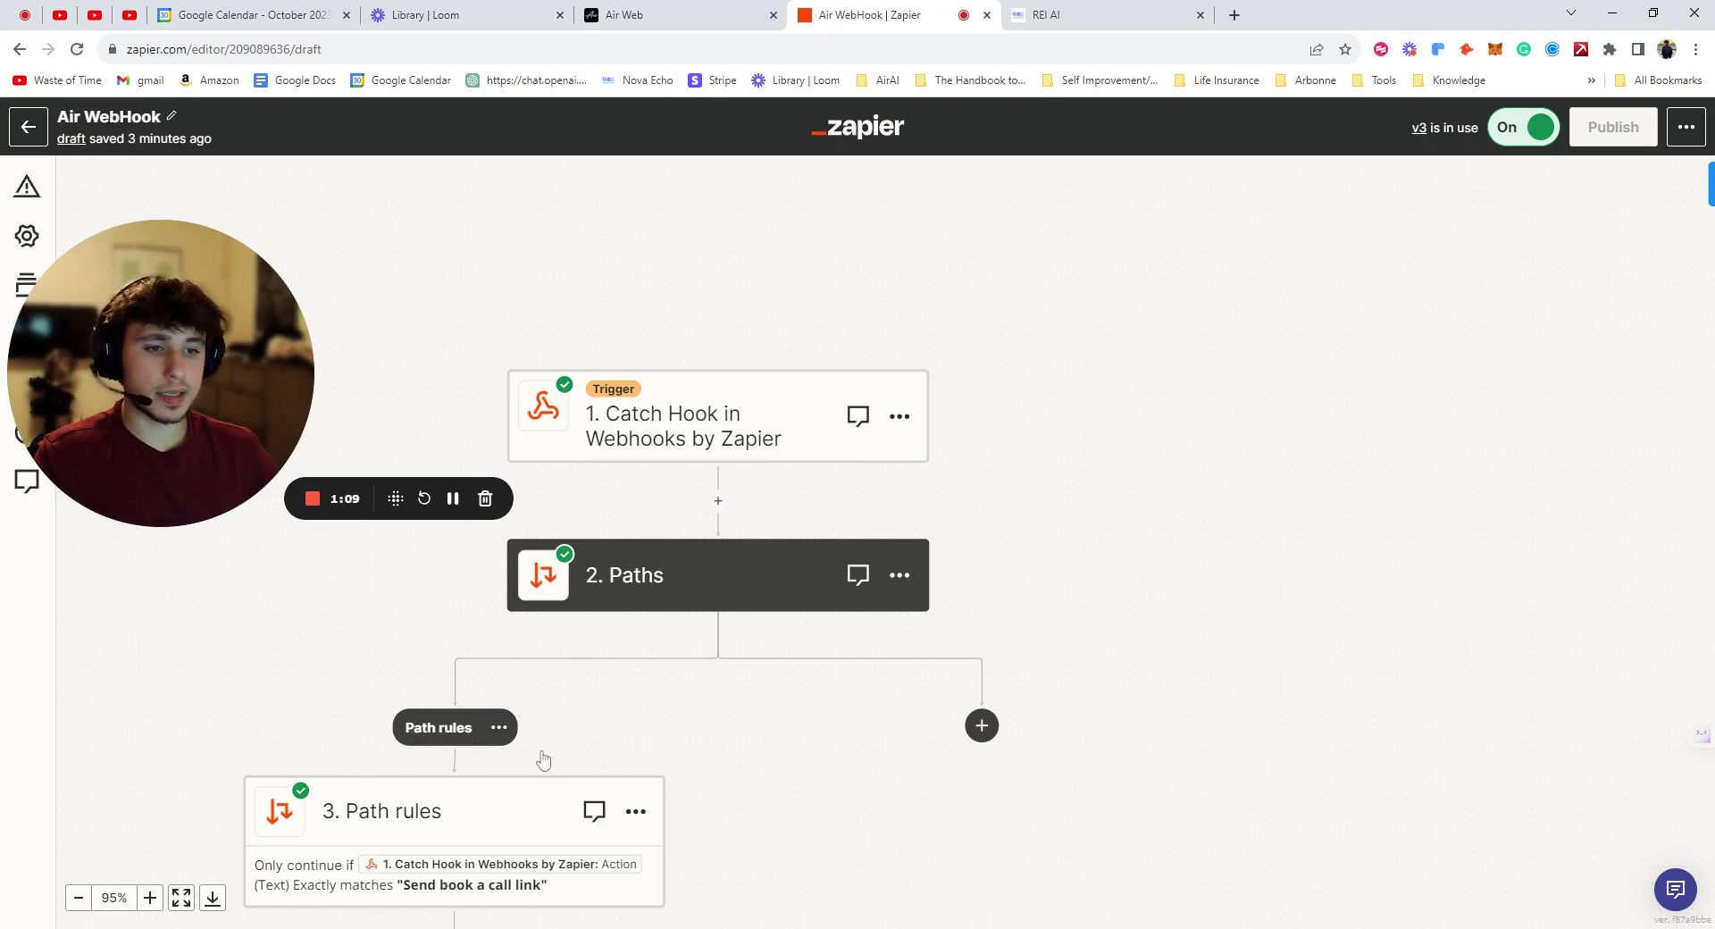
# - Pan the zap canvas and open the '3. Path rules' step's settings
pyautogui.moveTo(872, 318); pyautogui.dragTo(1117, 233)
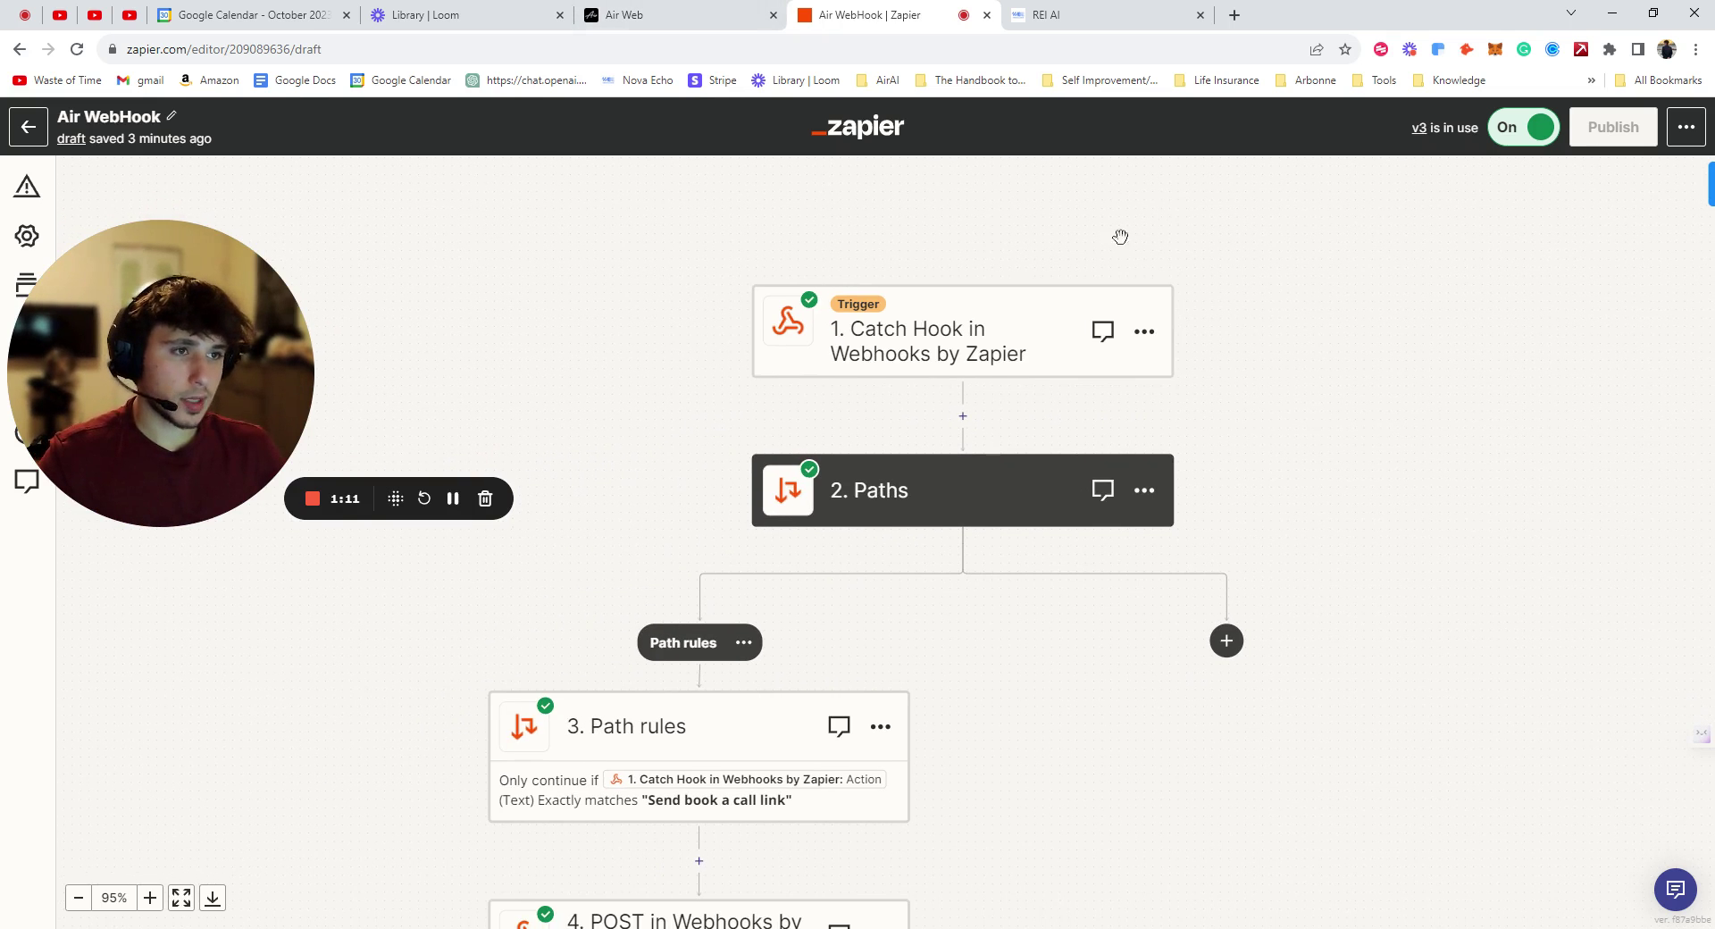
pyautogui.moveTo(184, 367); pyautogui.dragTo(184, 762)
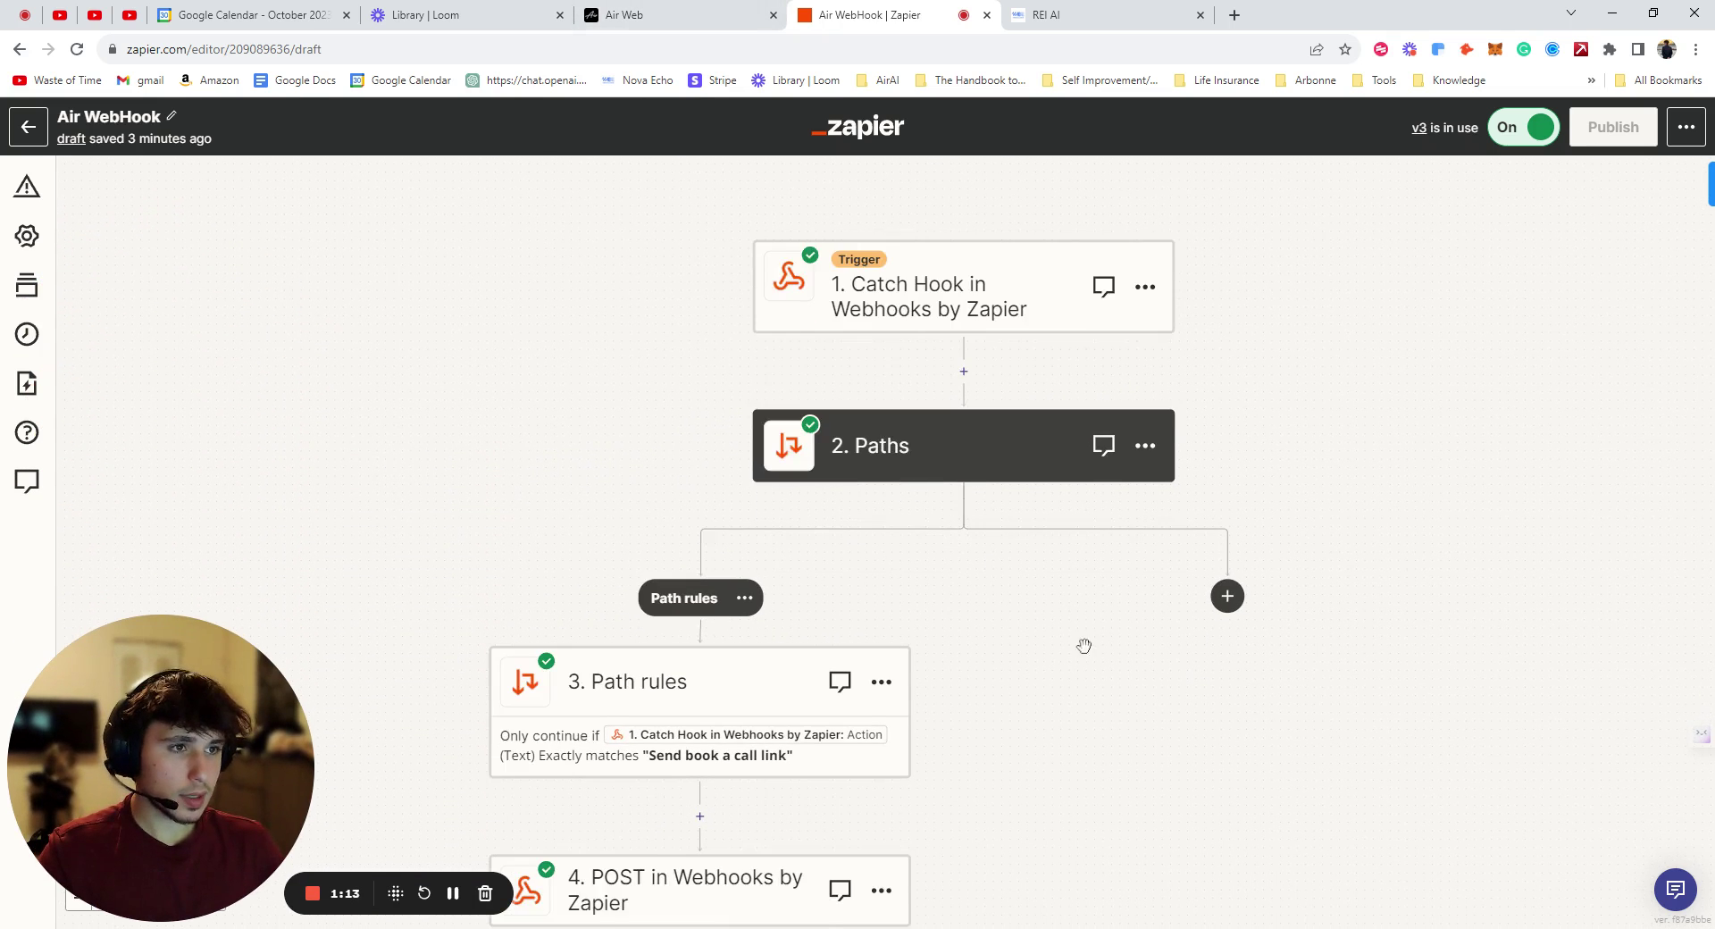
pyautogui.scroll(-3, 655, 478)
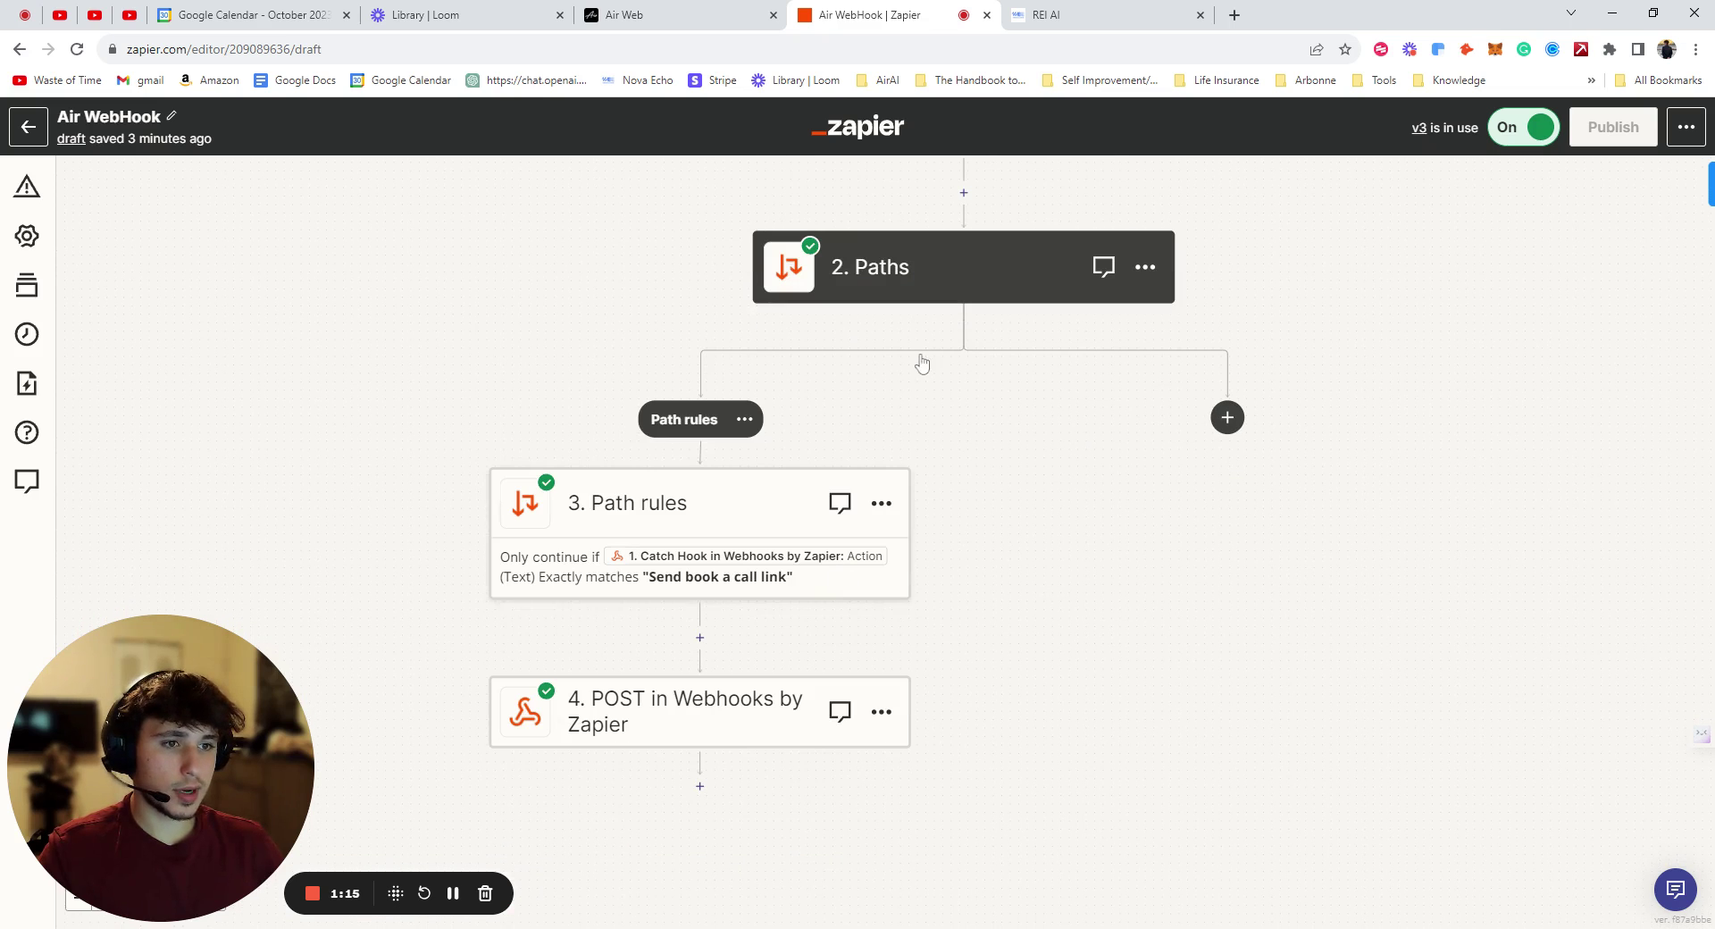
pyautogui.scroll(-2, 918, 360)
pyautogui.click(555, 514)
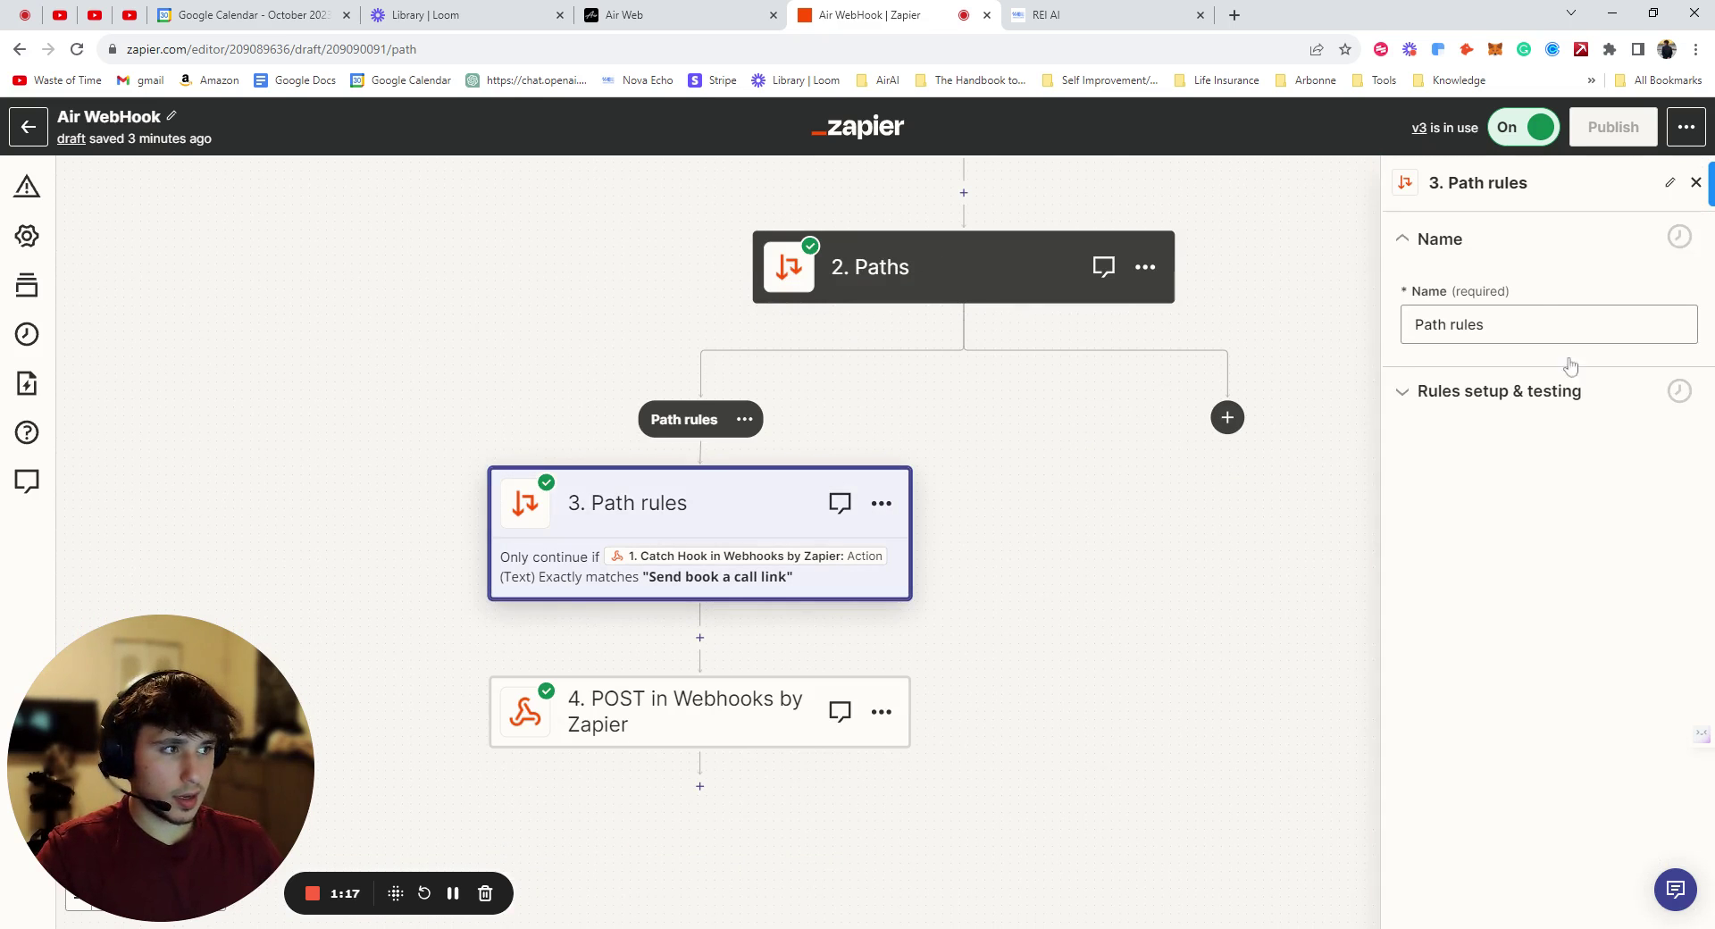
pyautogui.scroll(-3, 775, 392)
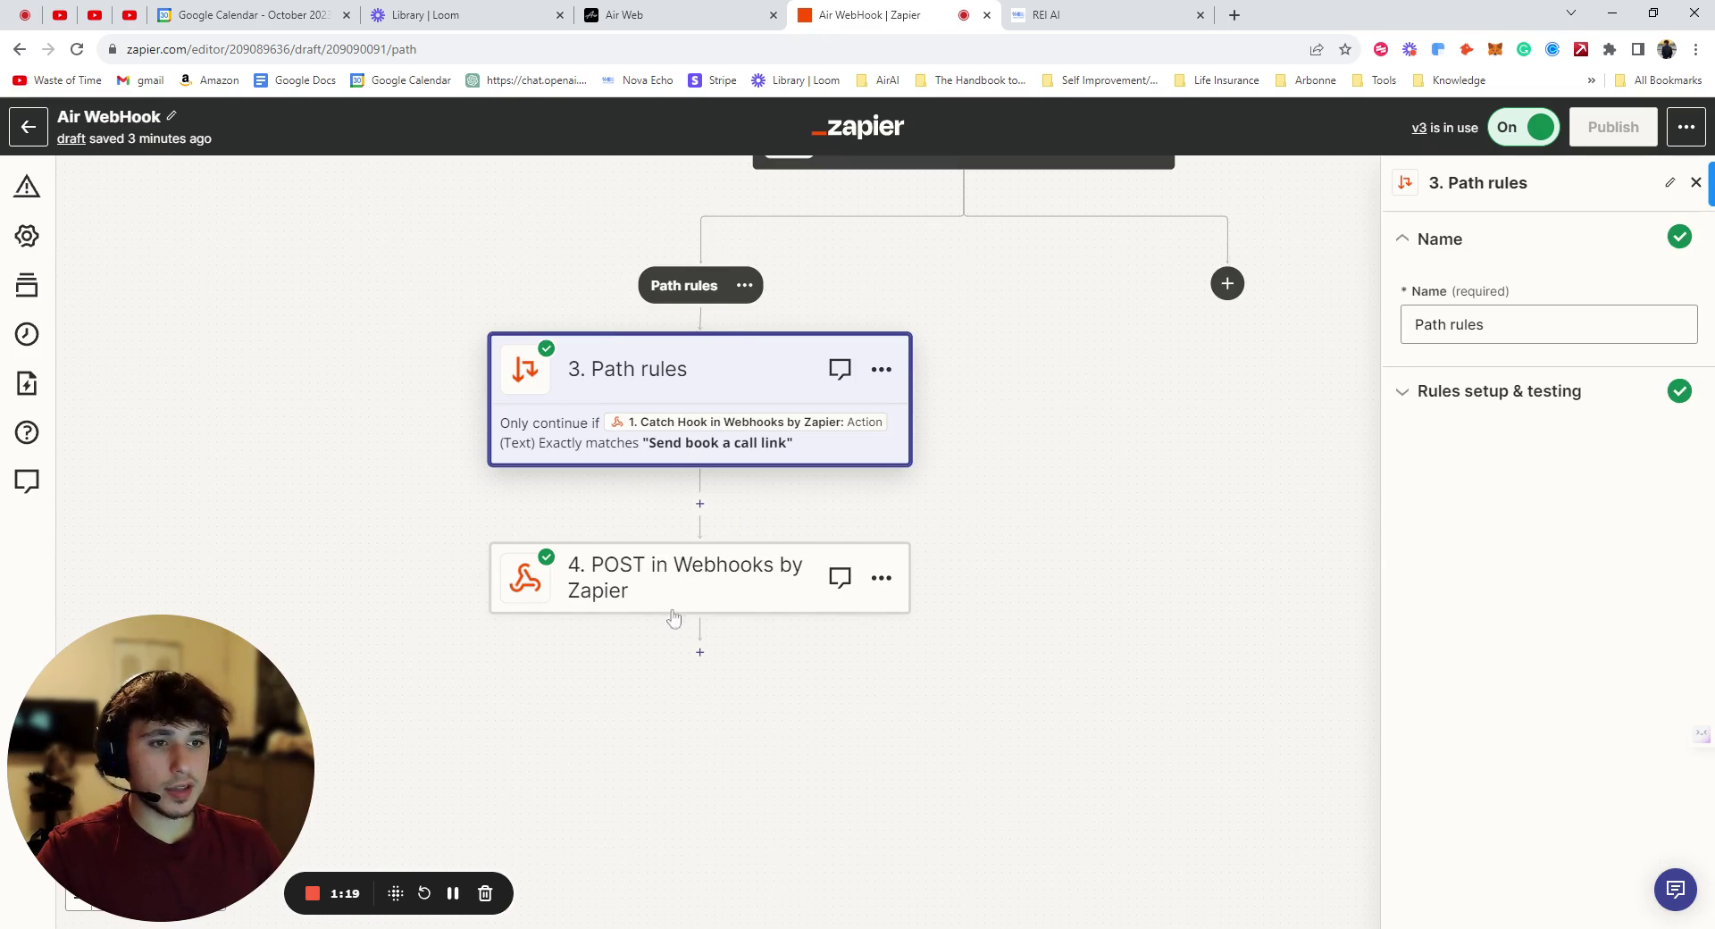
pyautogui.moveTo(699, 711)
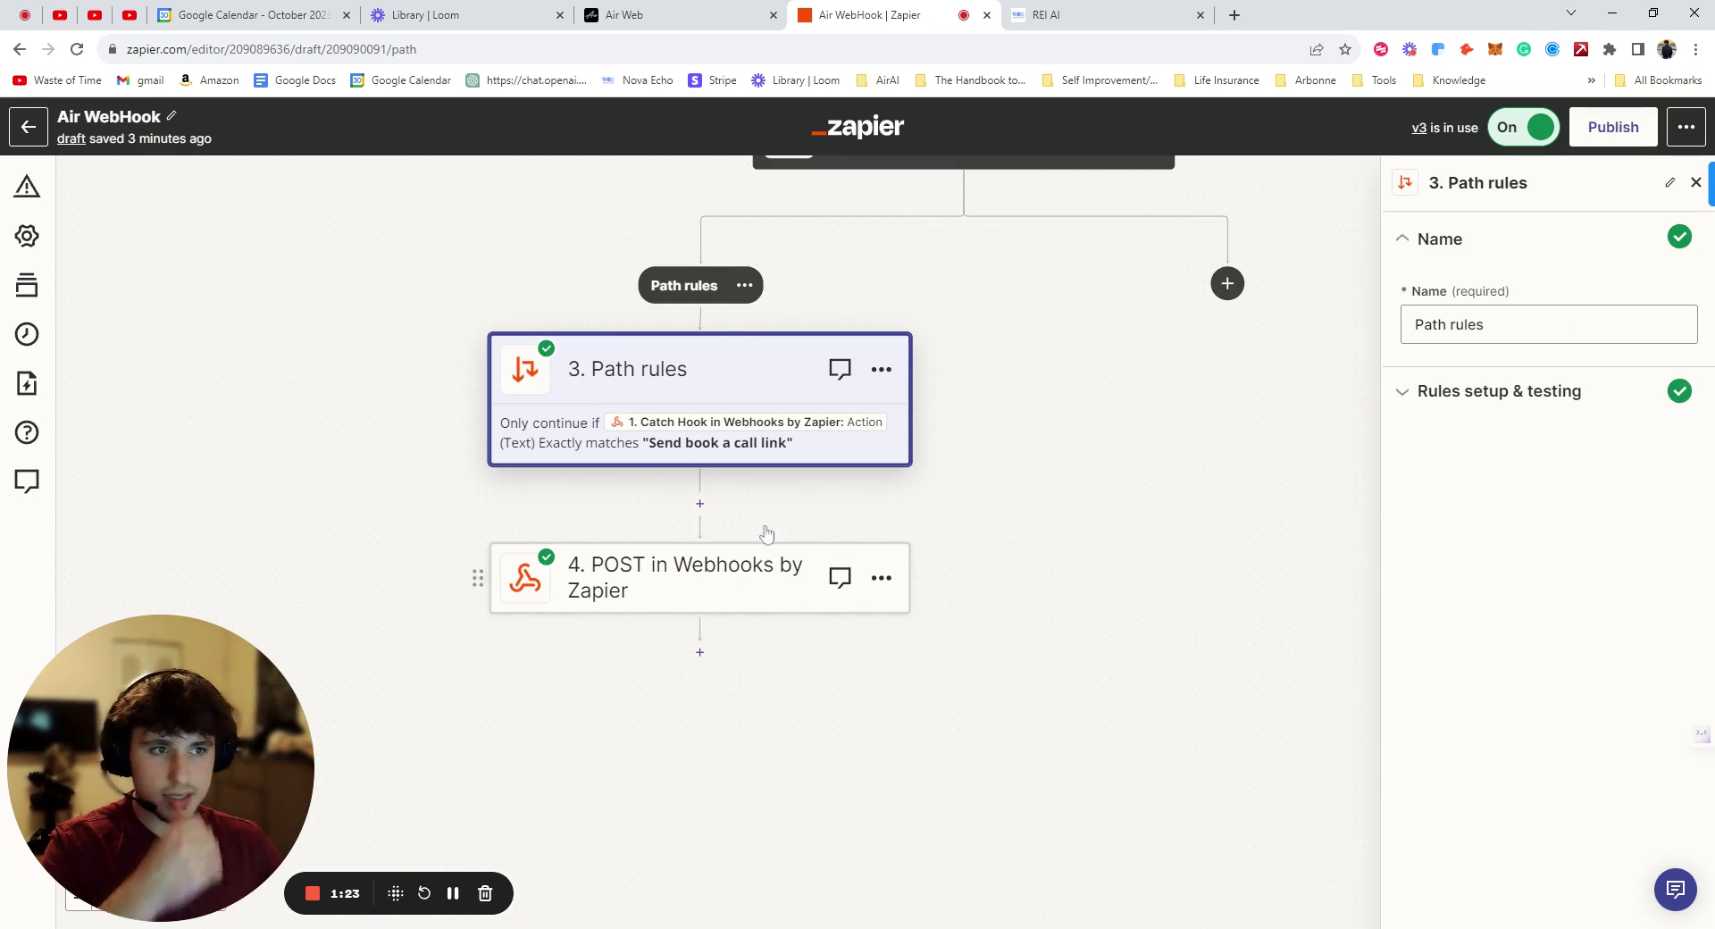
# - Highlight the 'send over a link to book a call' line in Air, then return to the zap
pyautogui.click(702, 7)
pyautogui.click(1308, 500)
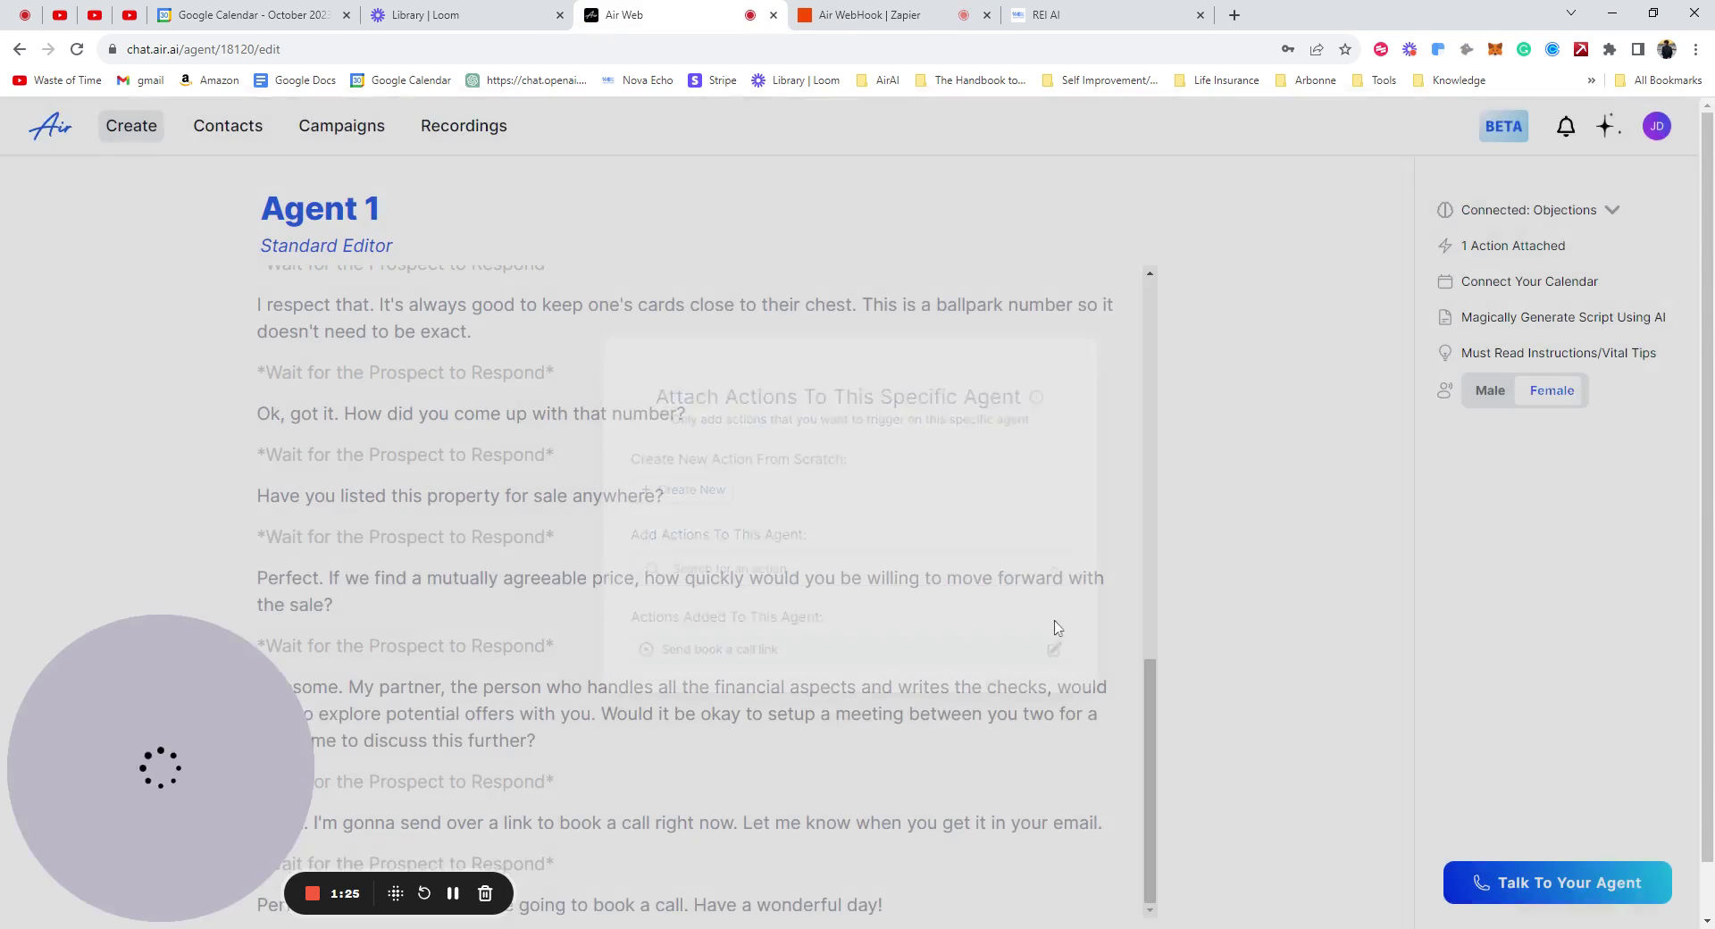
pyautogui.moveTo(295, 893); pyautogui.dragTo(285, 612)
pyautogui.moveTo(340, 765); pyautogui.dragTo(554, 809)
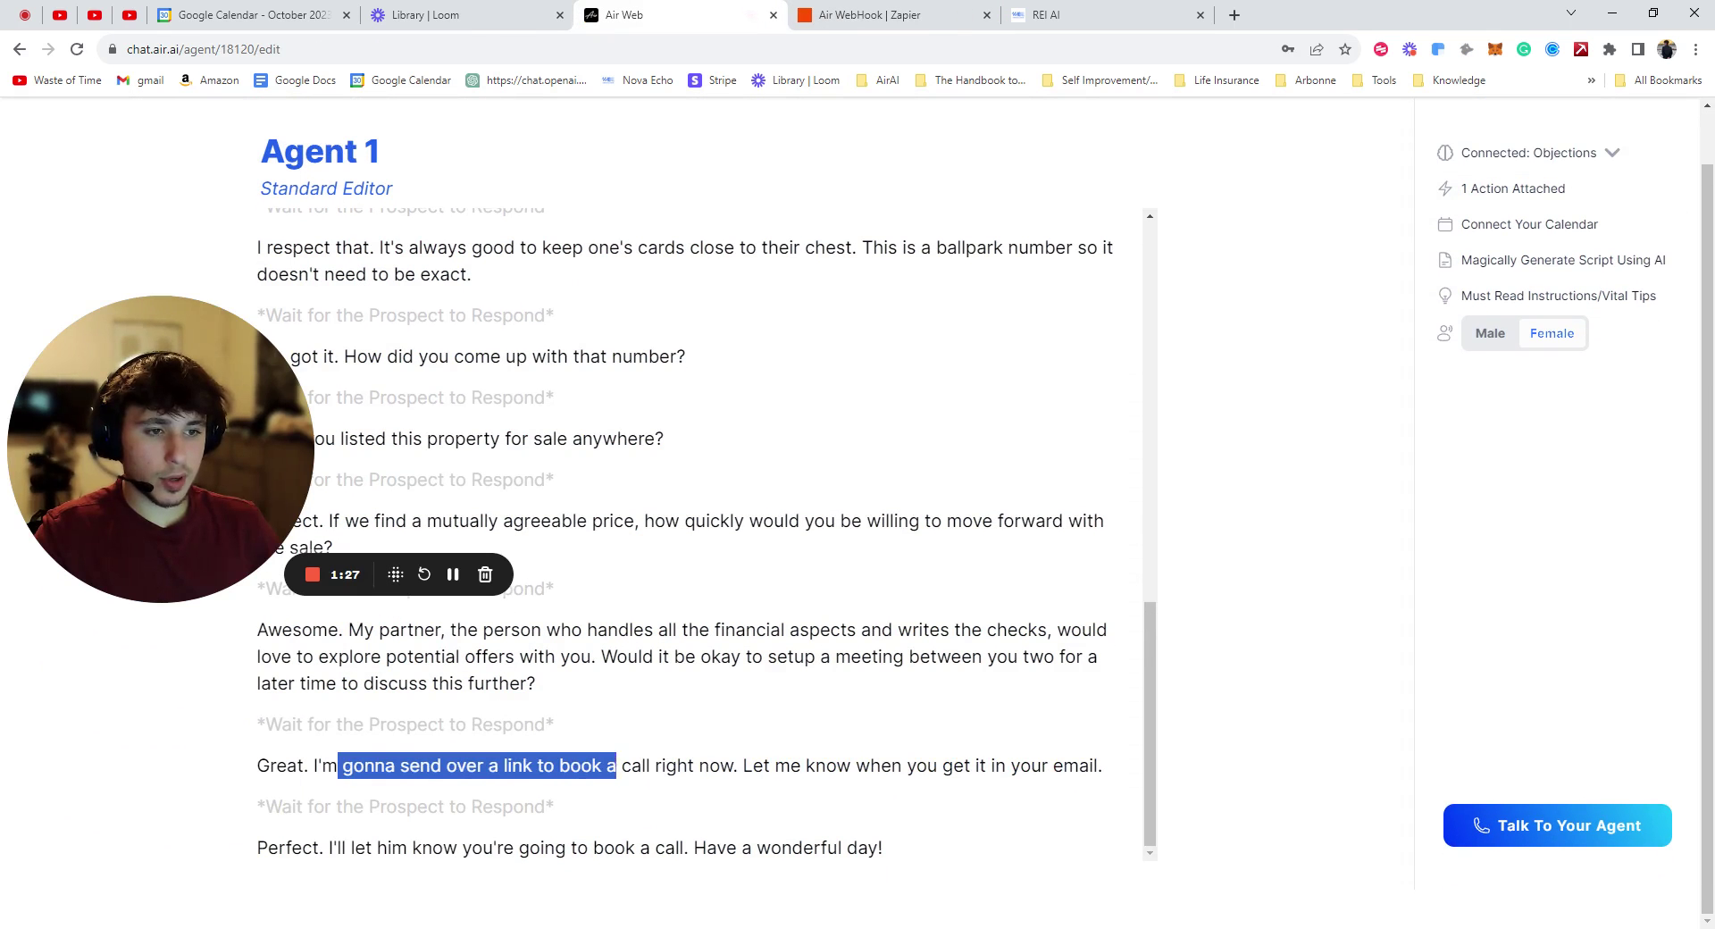
pyautogui.click(125, 485)
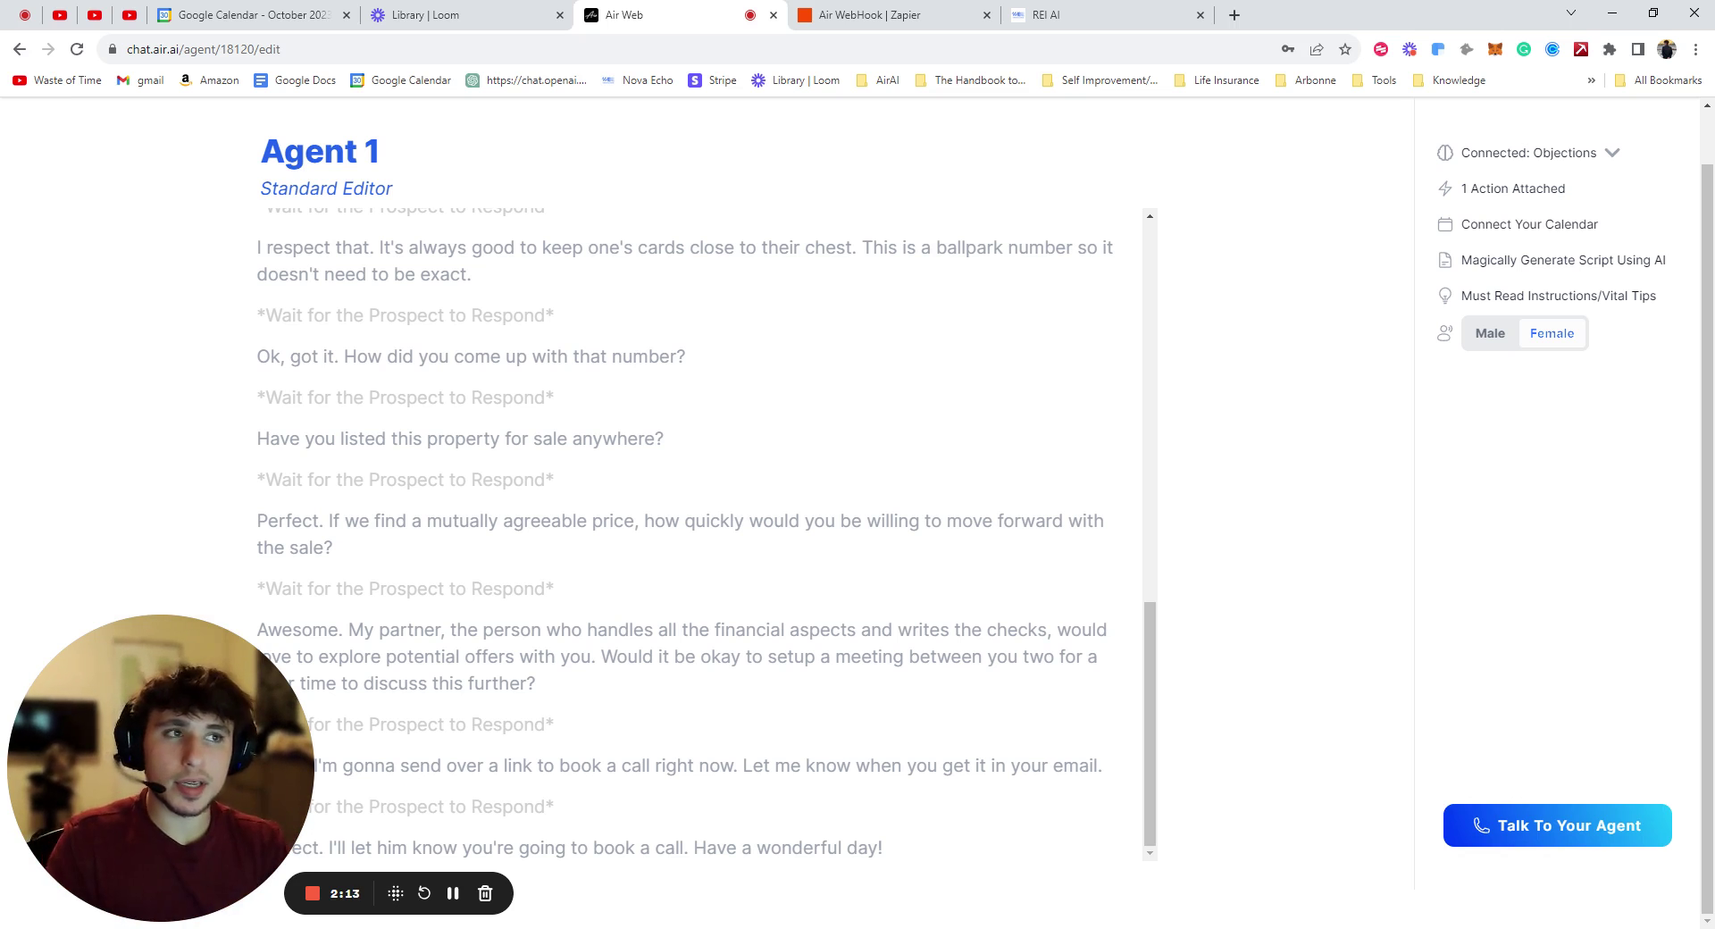
pyautogui.click(837, 11)
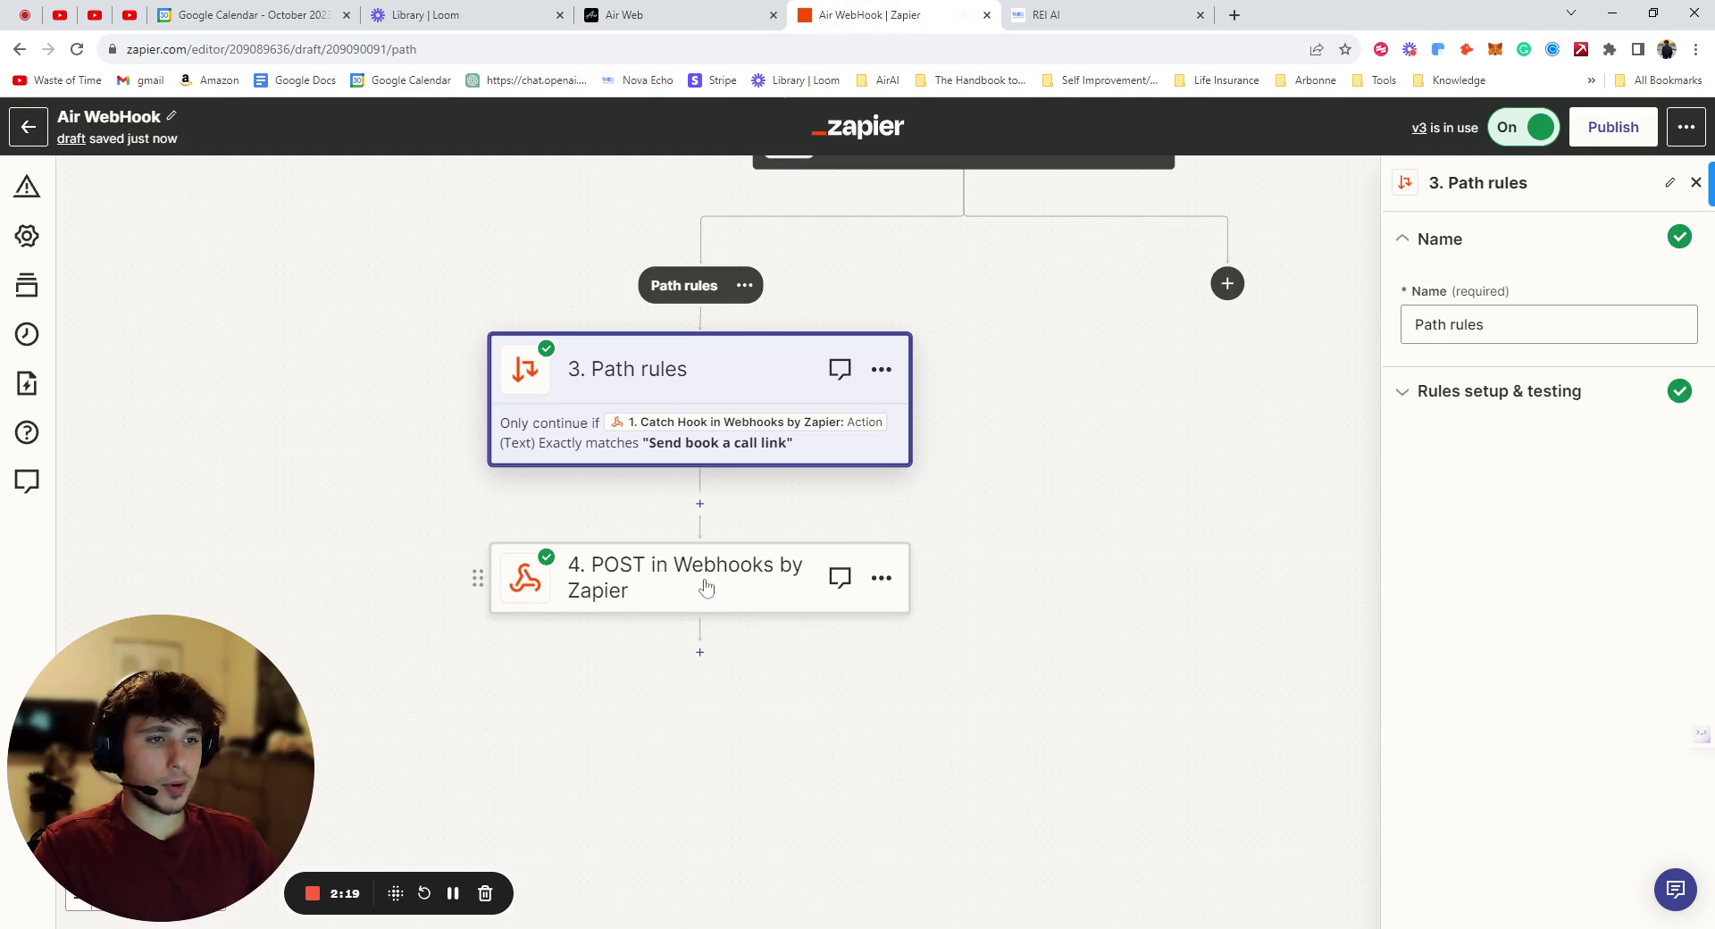
# - Set step 4's webhook event to POST, continue to its action settings, then open GoHighLevel
pyautogui.click(676, 599)
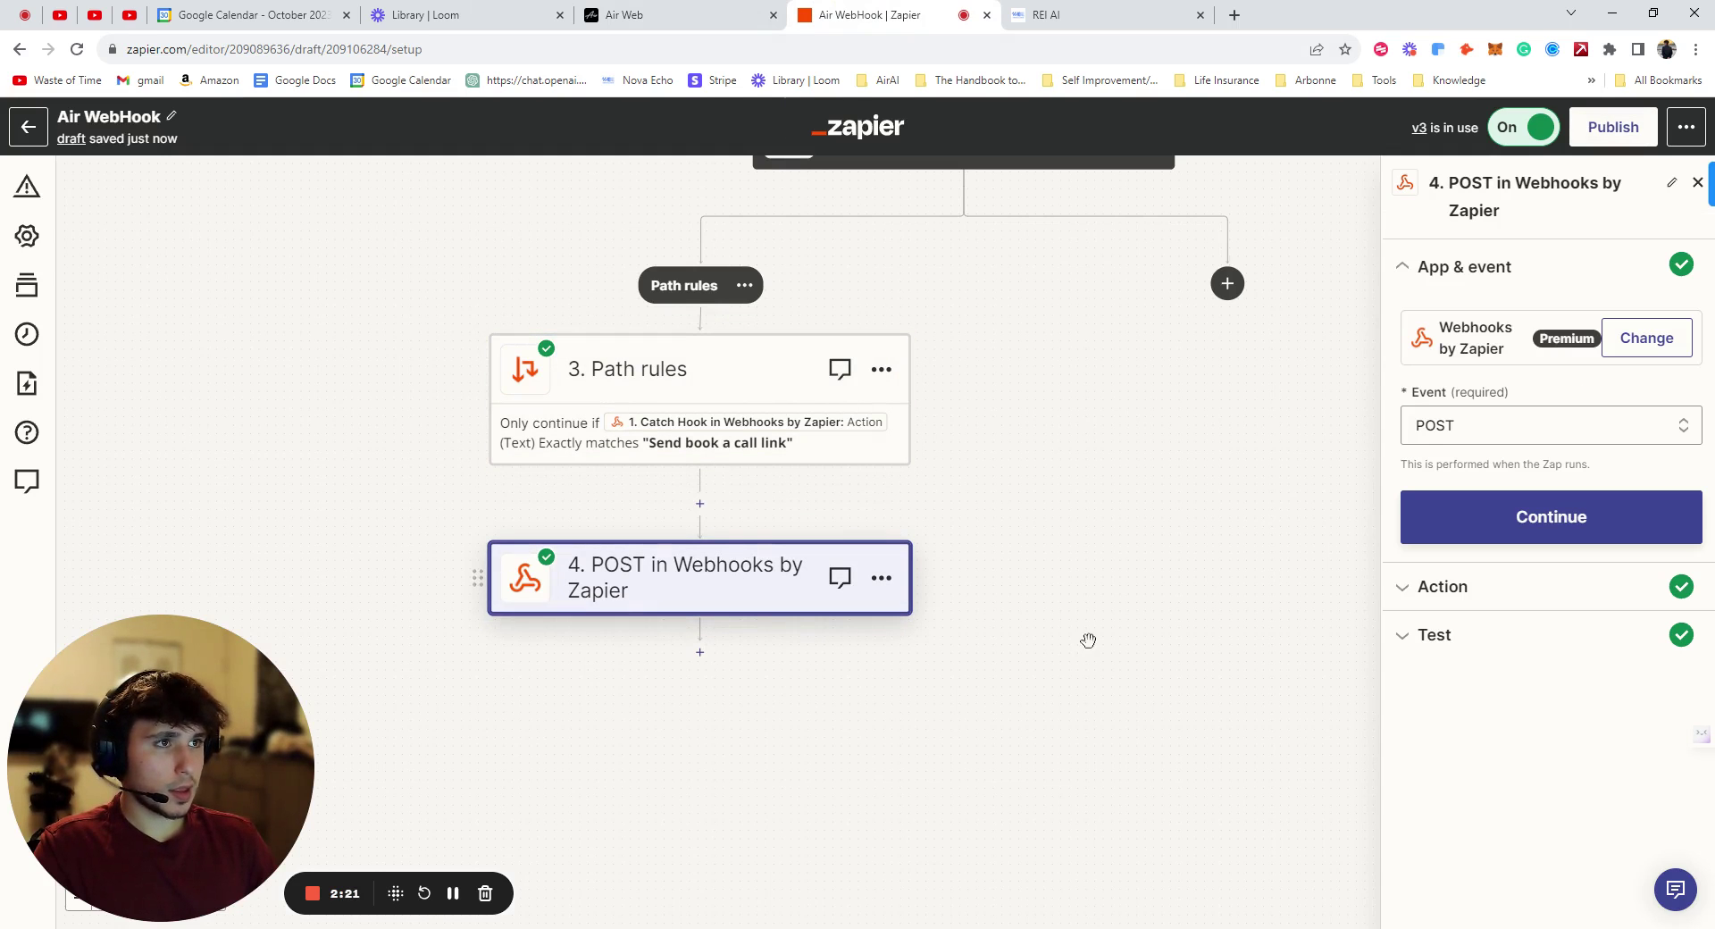
pyautogui.click(1465, 427)
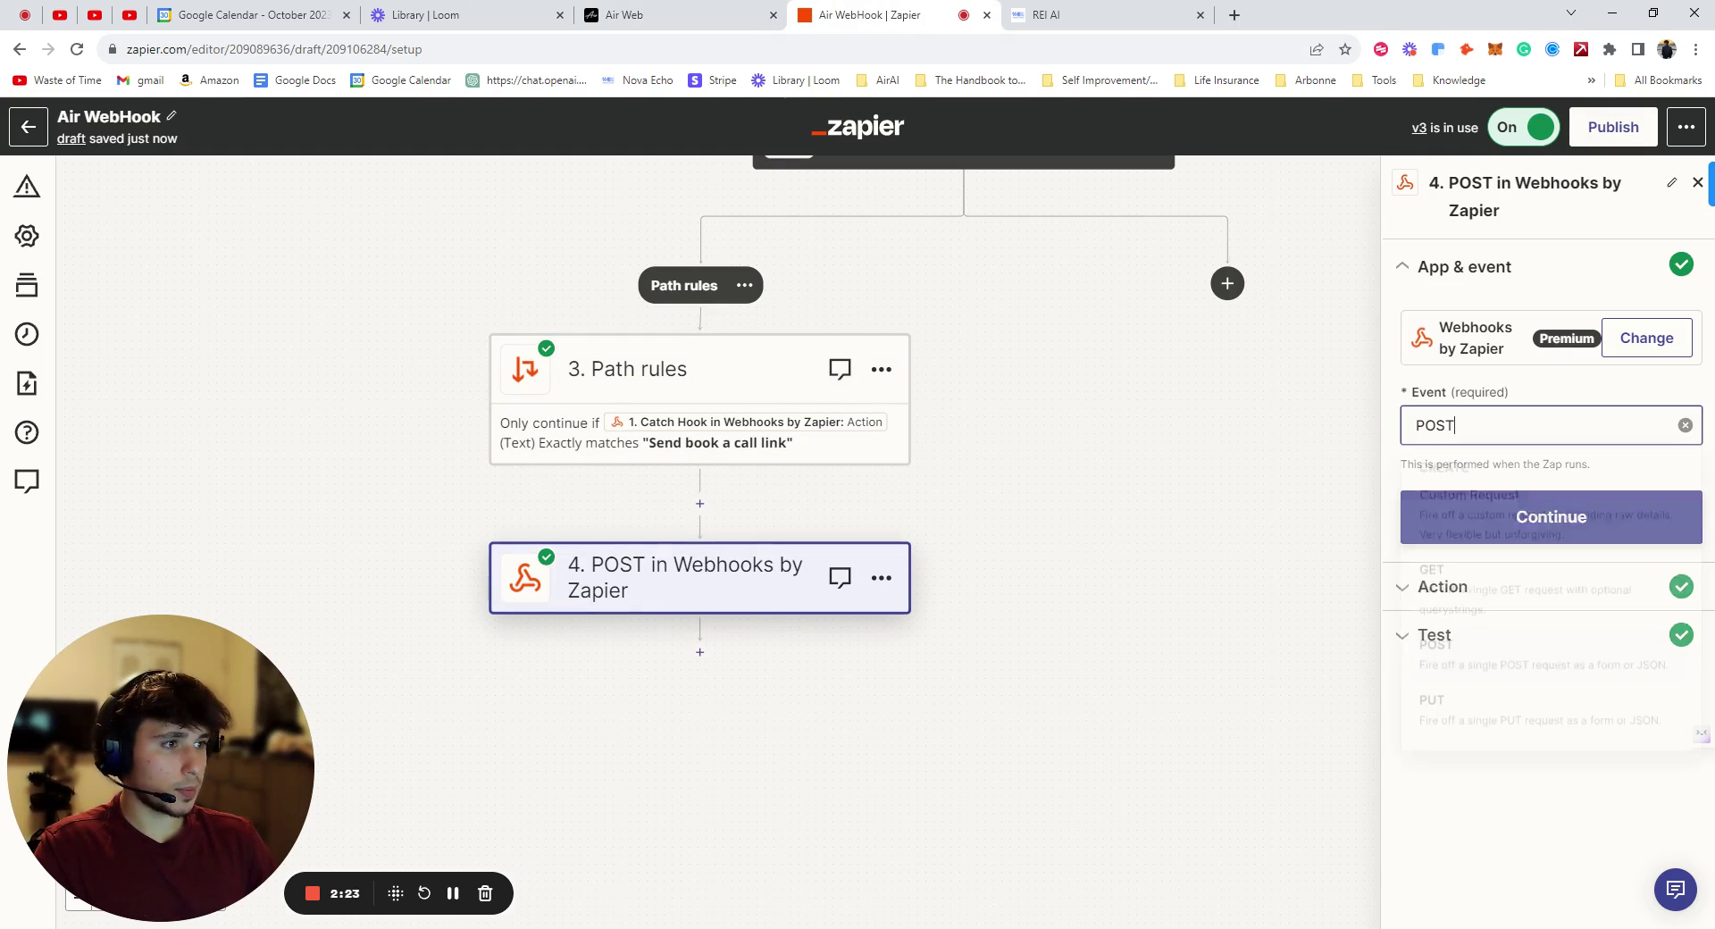
pyautogui.click(1467, 659)
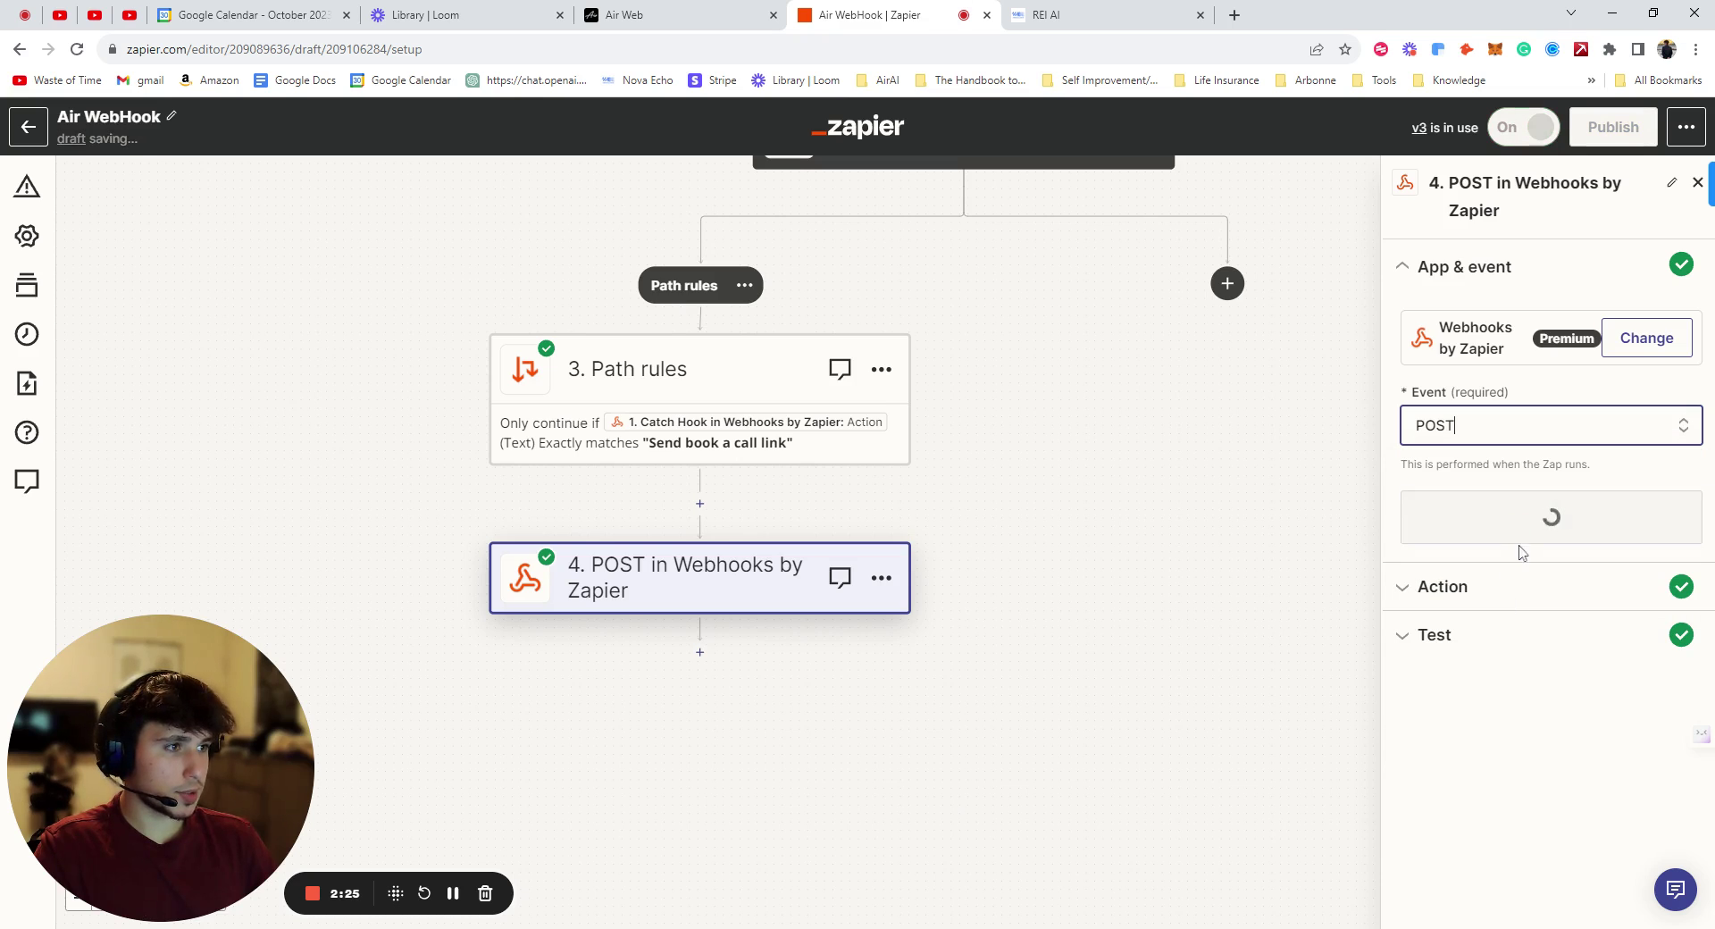
pyautogui.click(1509, 526)
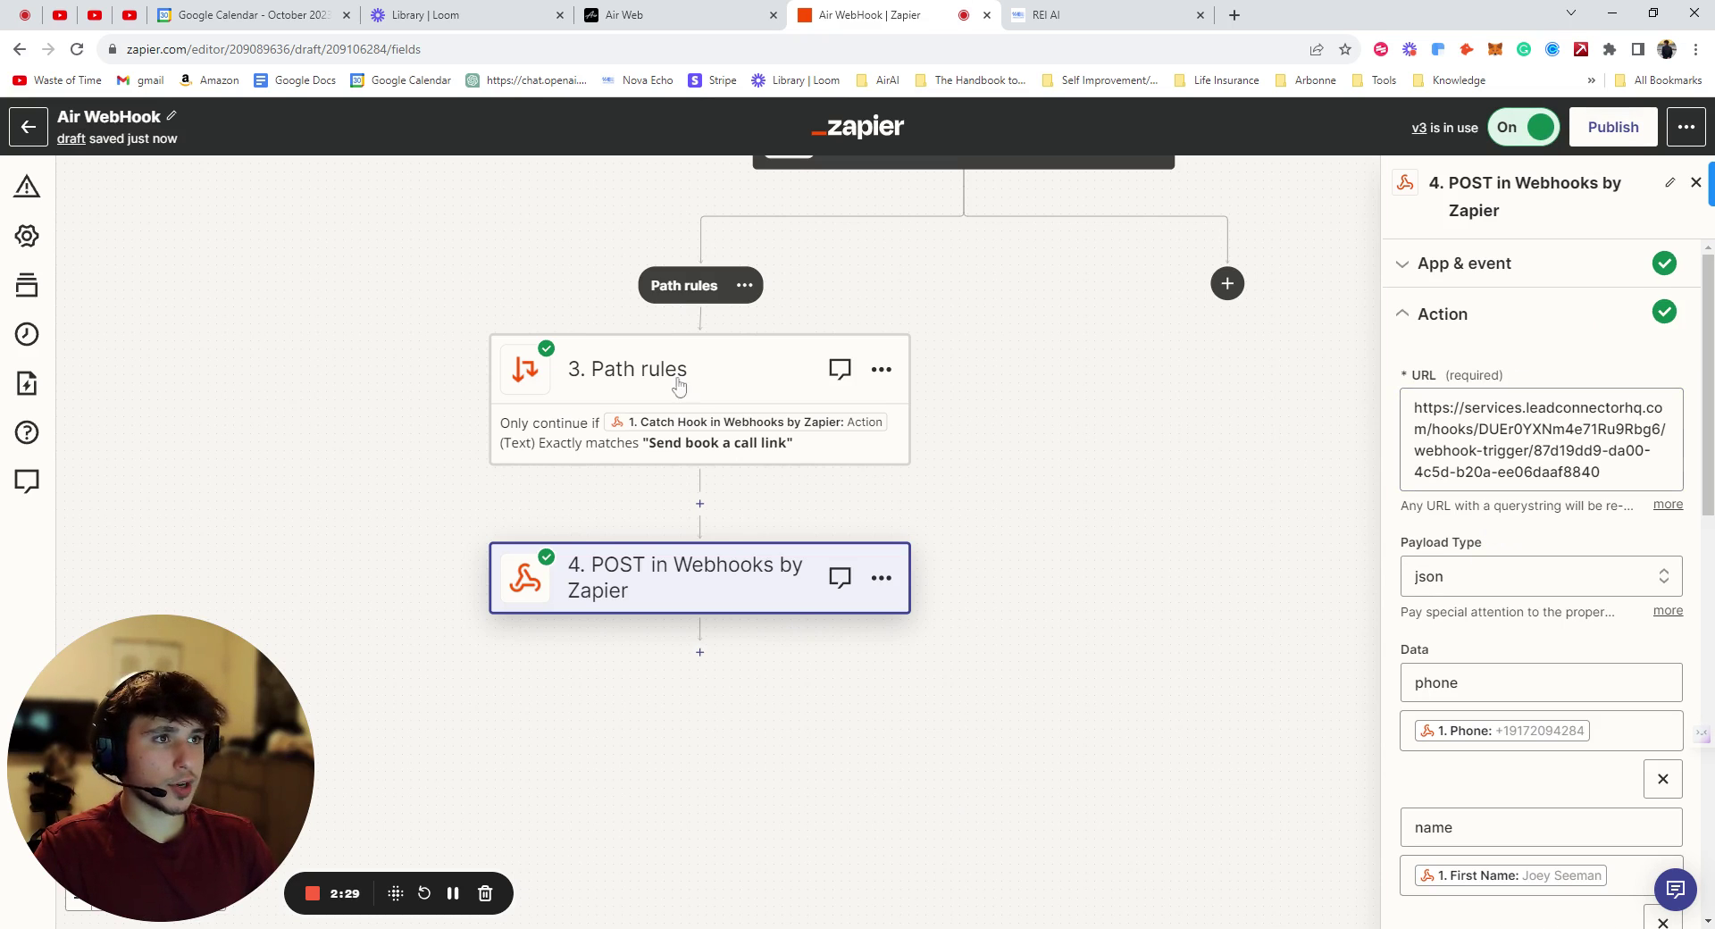
pyautogui.click(1040, 14)
pyautogui.click(1666, 131)
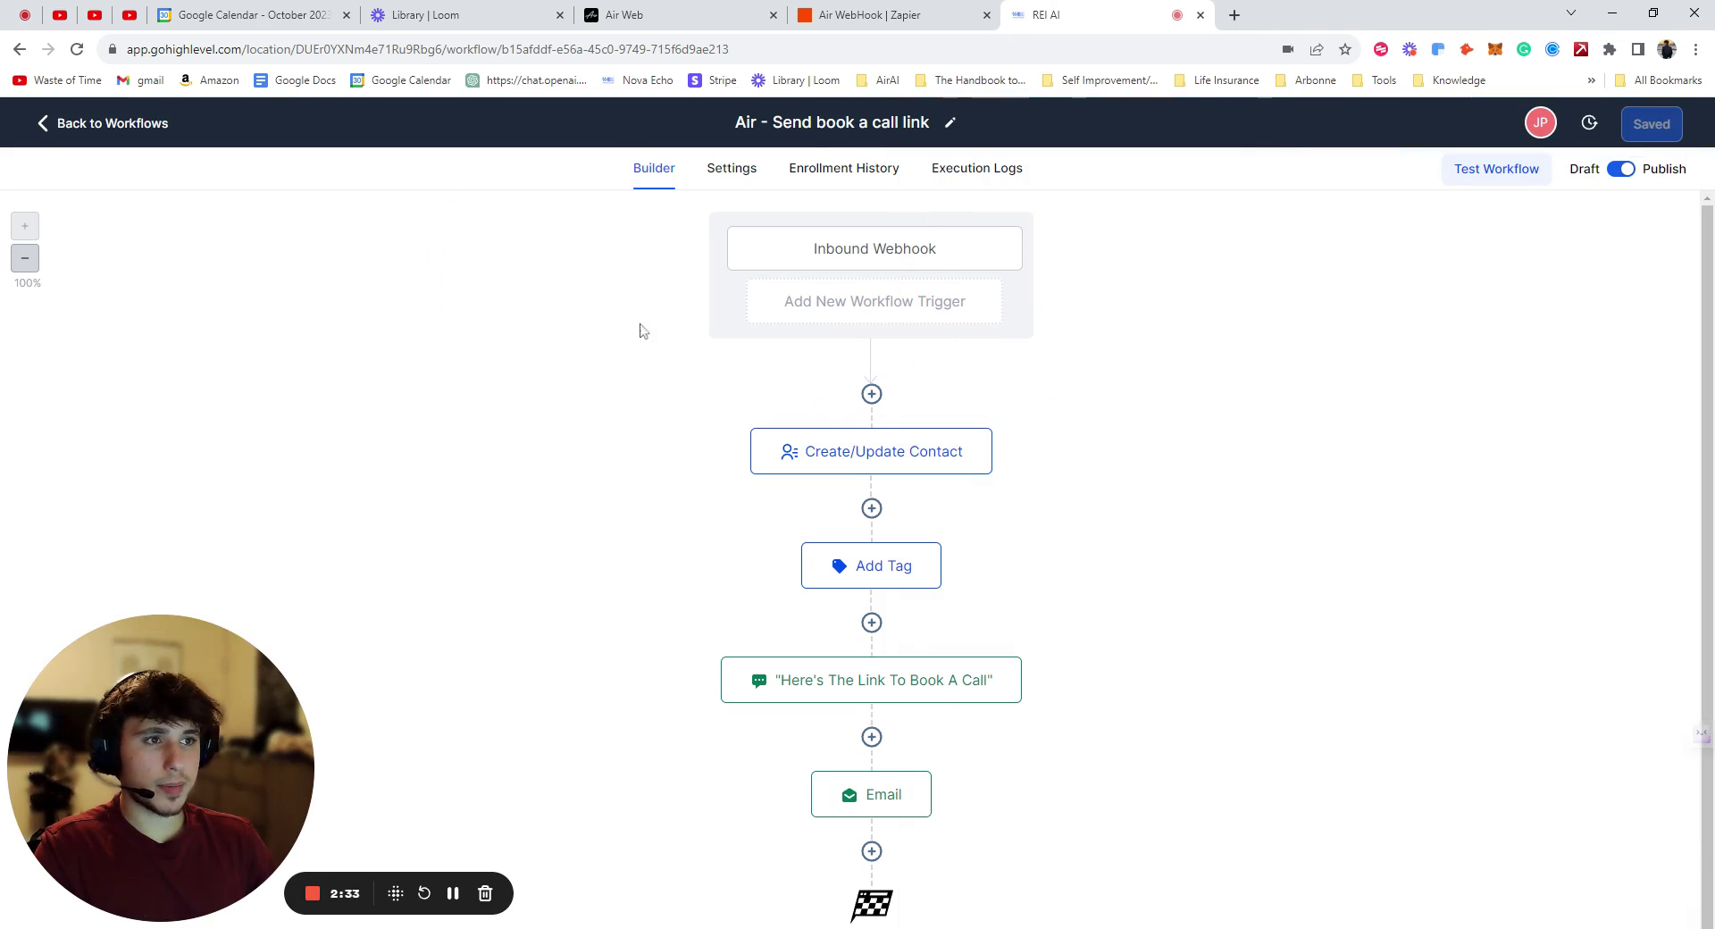
# - Open the Inbound Webhook trigger and scroll its Mapping Reference to the email, name and phone
pyautogui.click(896, 257)
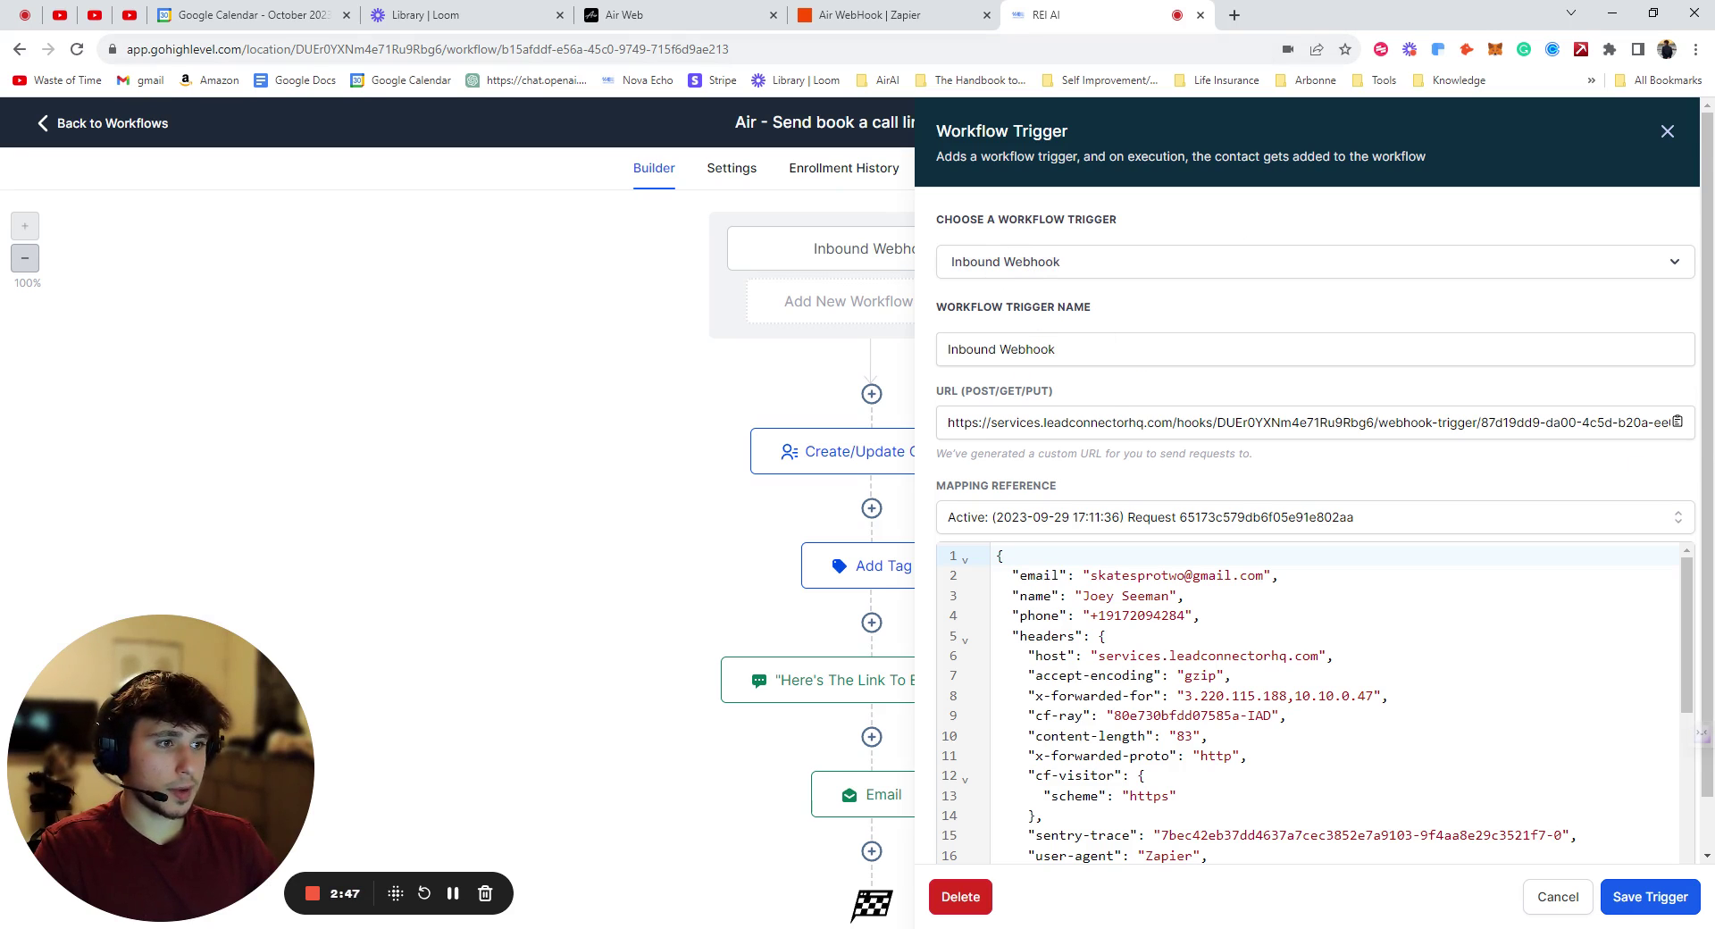
pyautogui.scroll(-1, 1060, 335)
# - Back in Zapier, scroll step 4 to its phone, name and email Data fields
pyautogui.click(907, 15)
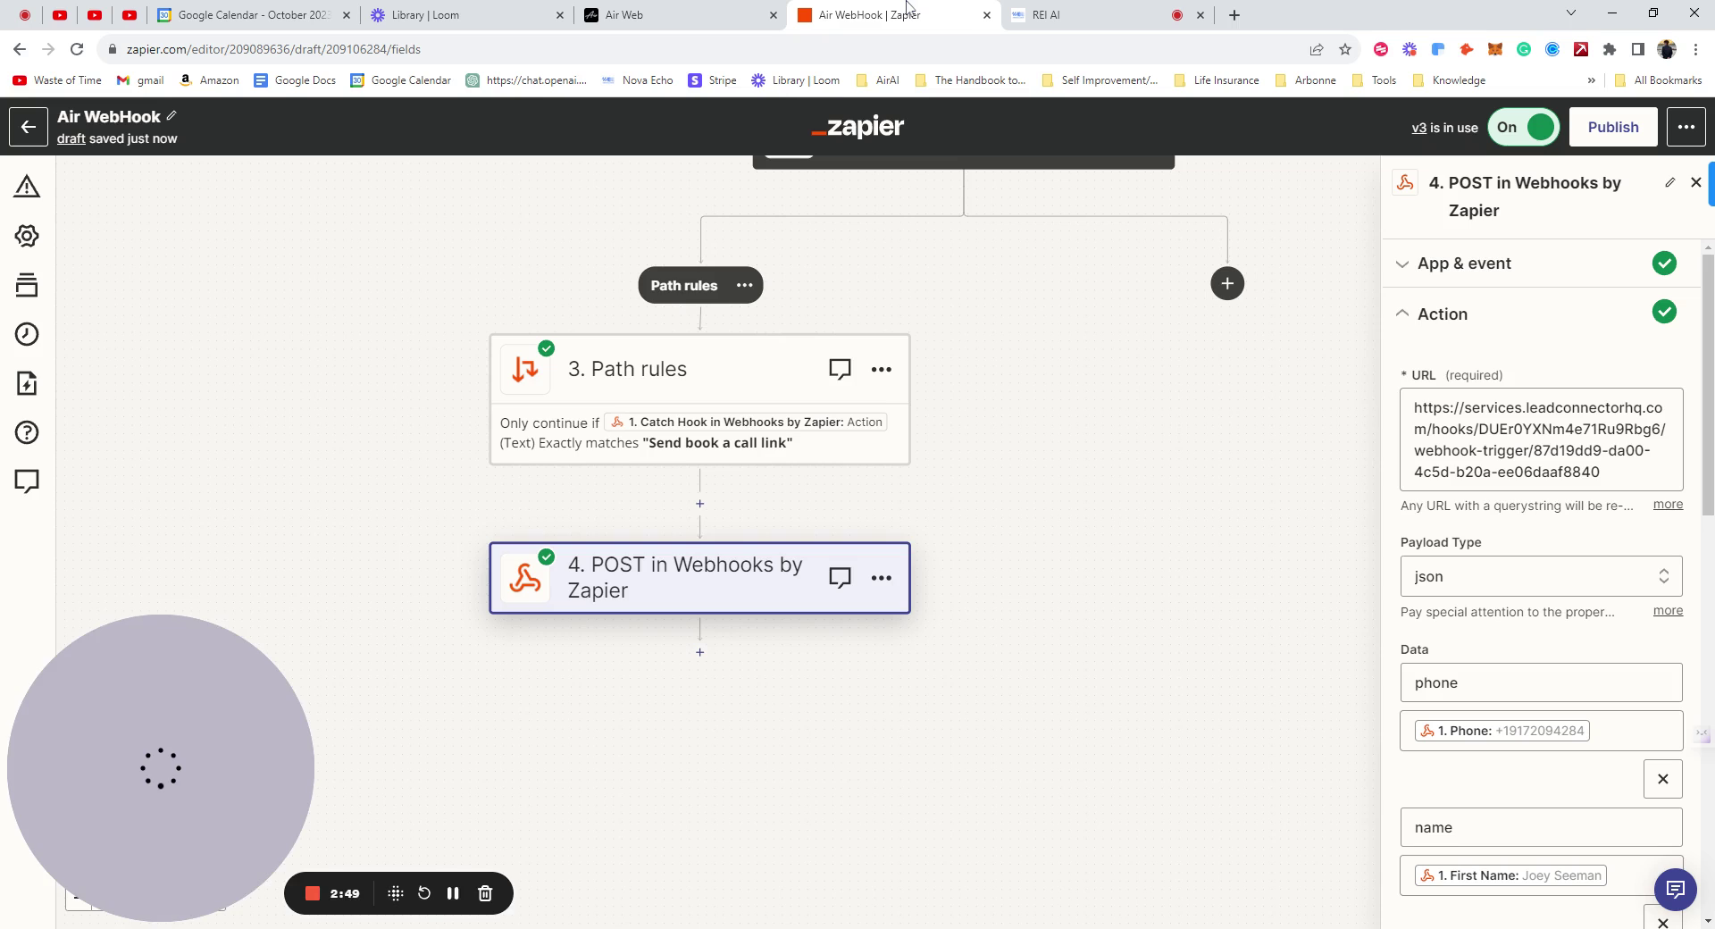
pyautogui.scroll(-3, 1518, 402)
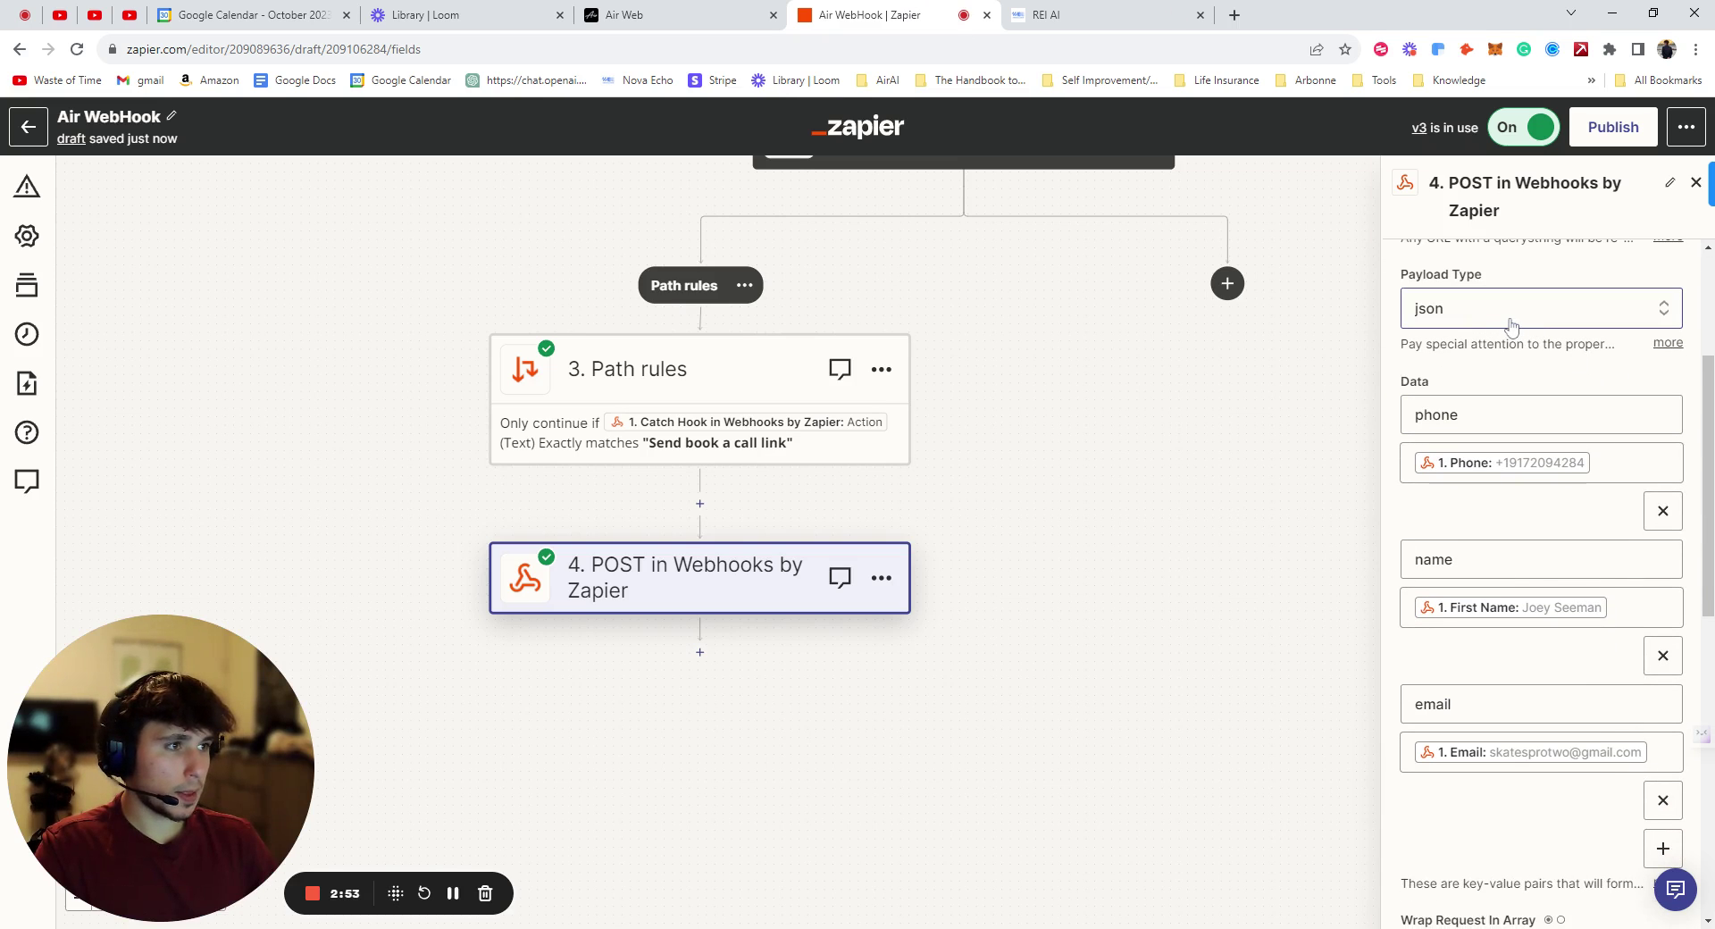
pyautogui.scroll(-1, 1500, 367)
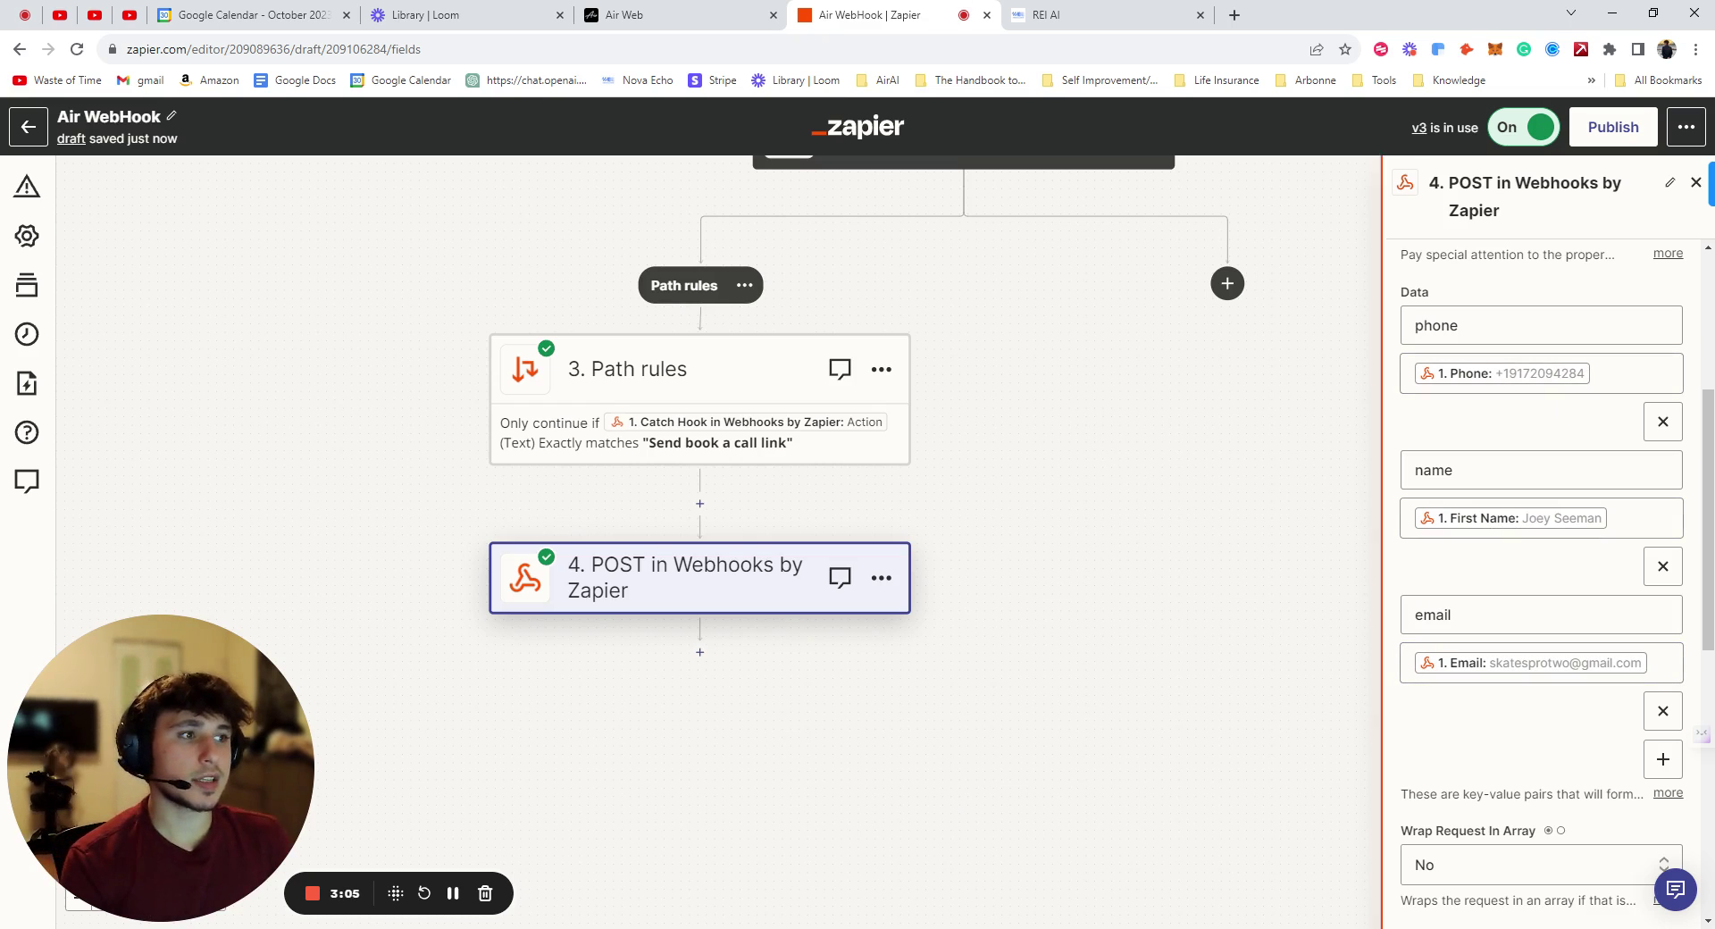
pyautogui.scroll(3, 1102, 566)
# - Return to Air's Agent 1 editor and open, then dismiss, the Talk To Your Agent call form
pyautogui.scroll(2, 930, 367)
pyautogui.click(482, 15)
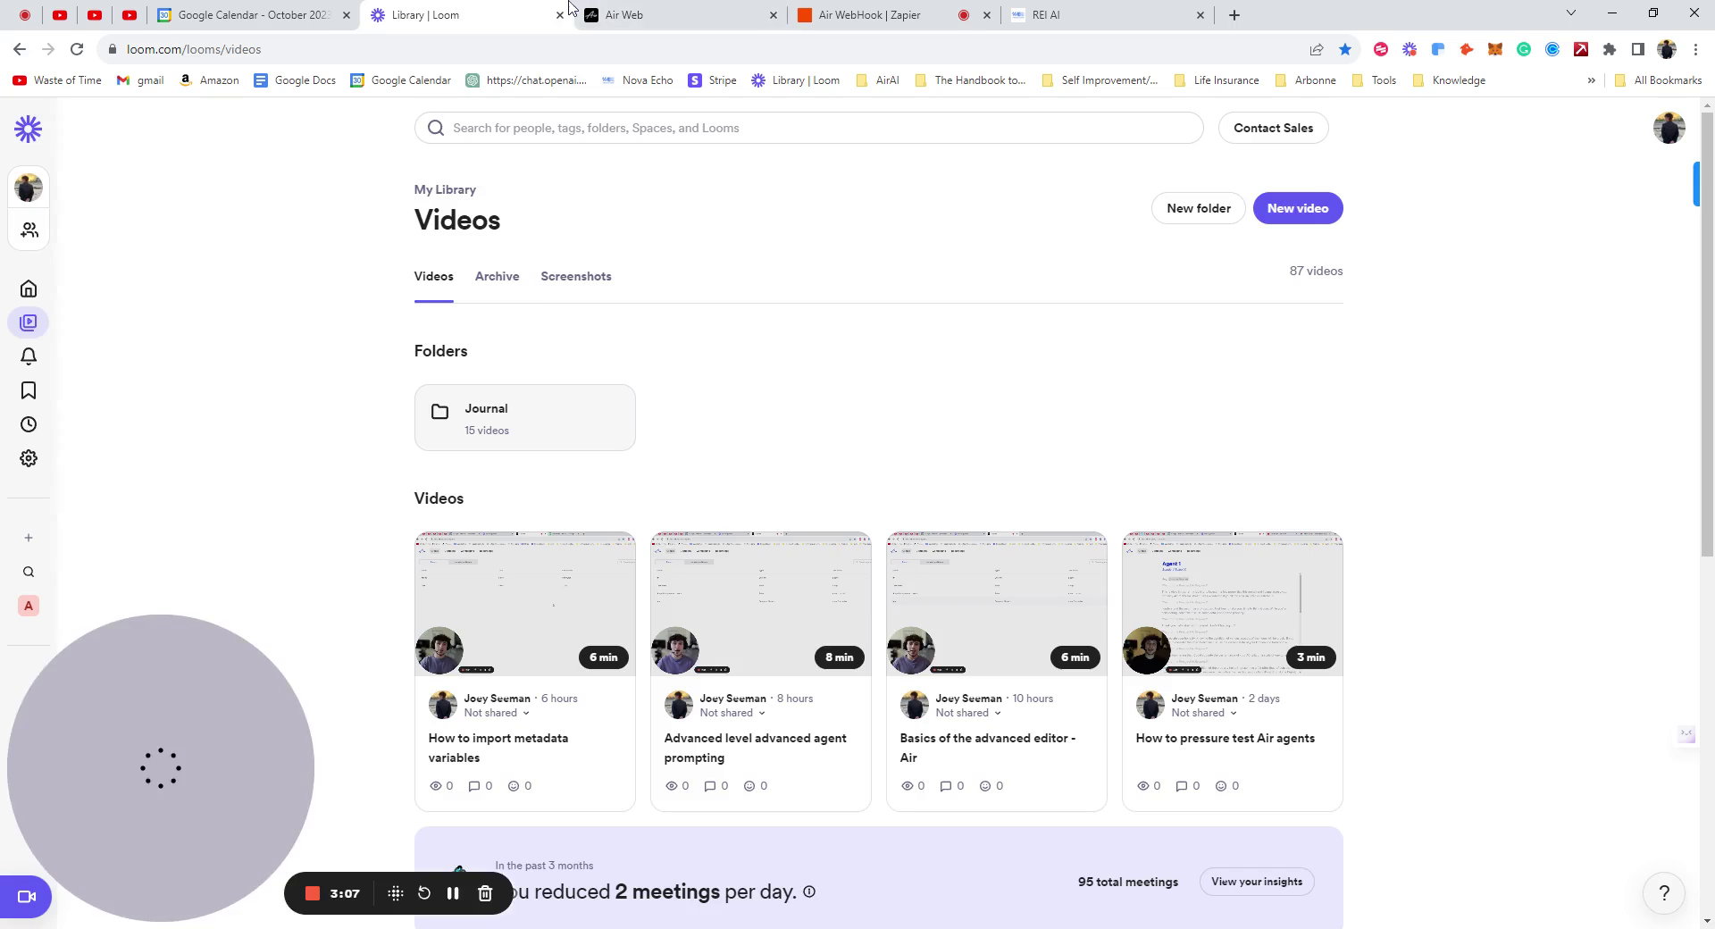
pyautogui.click(671, 18)
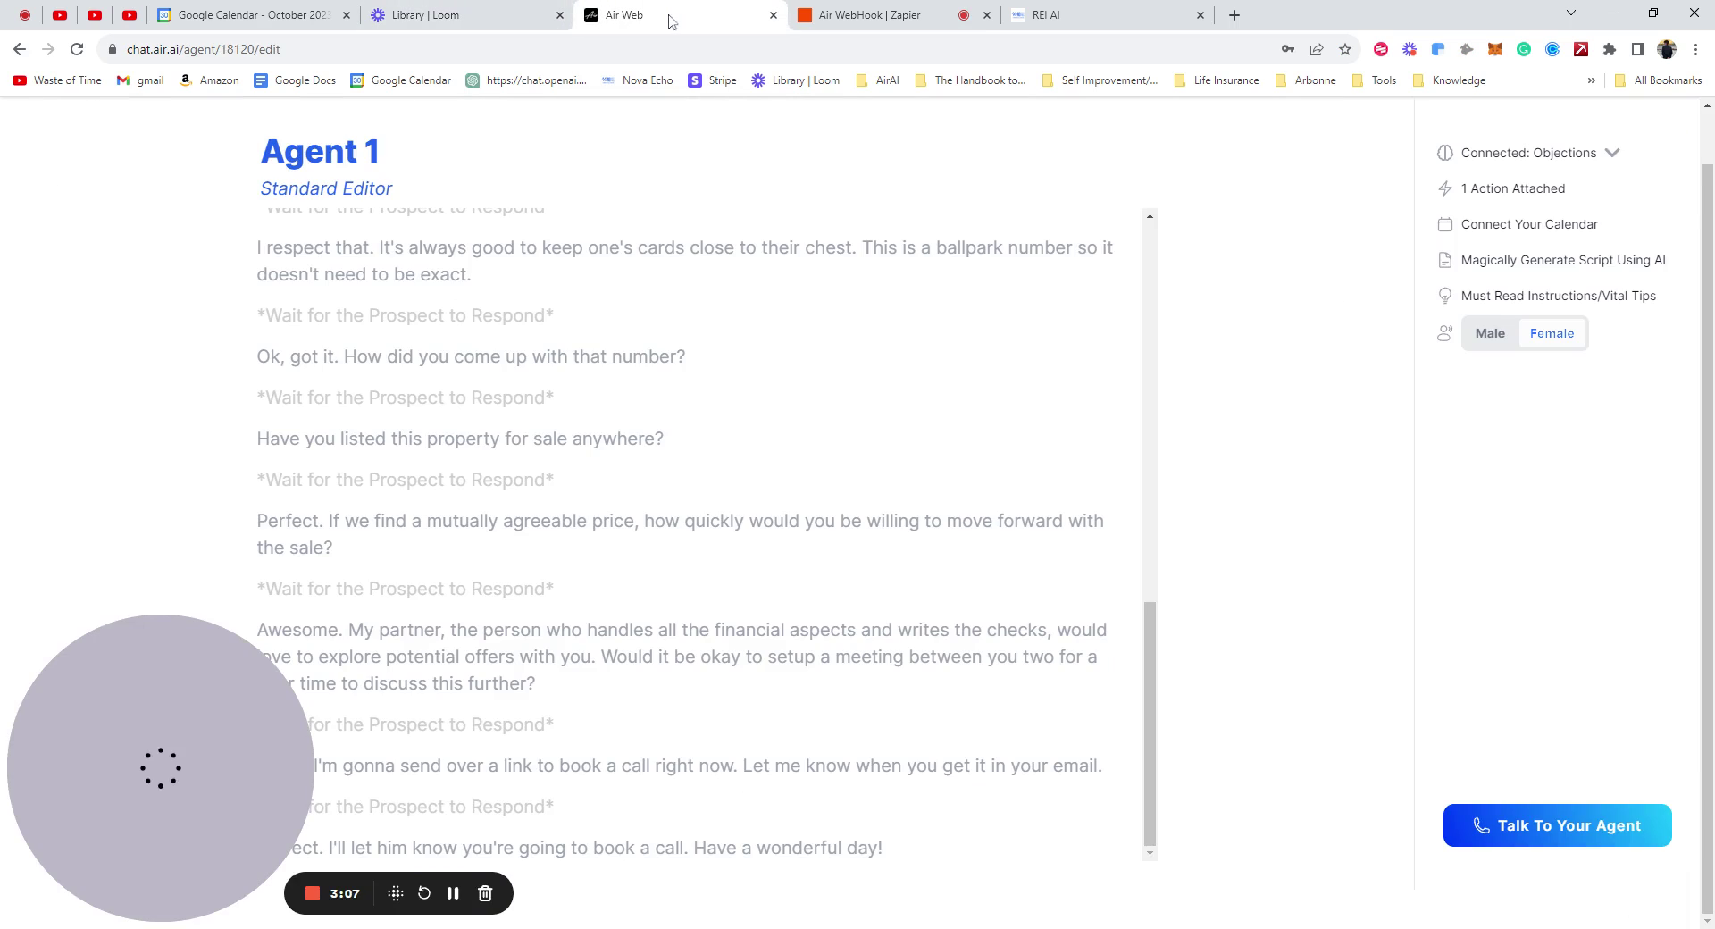
pyautogui.click(1530, 830)
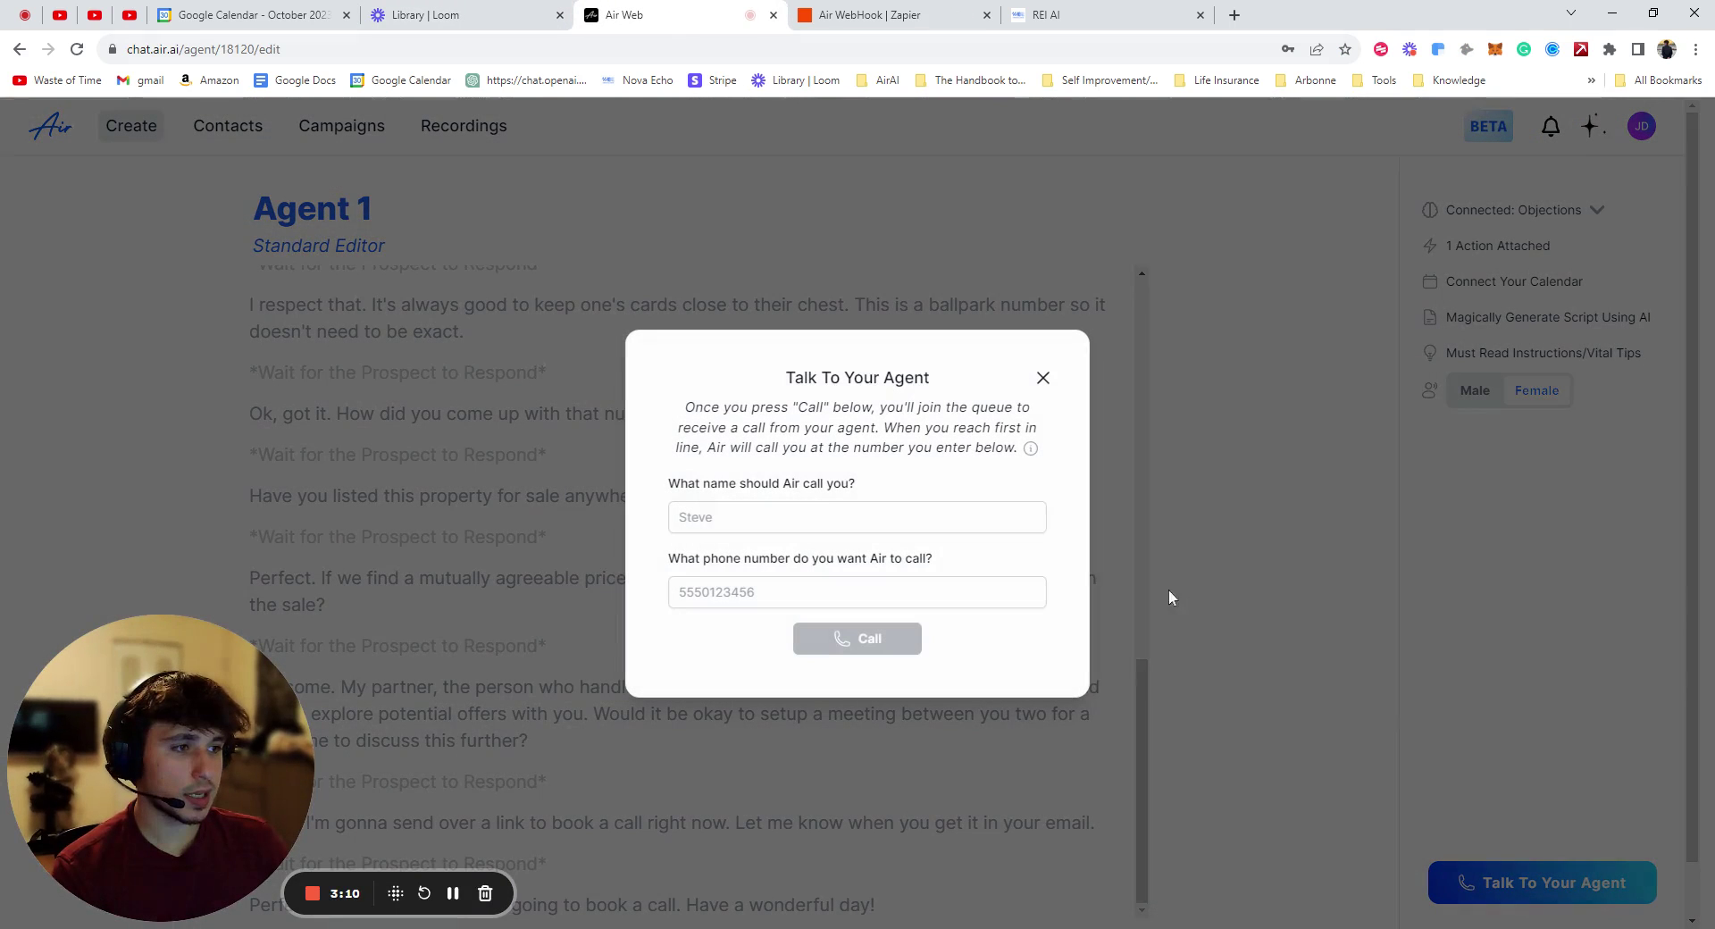
pyautogui.click(1041, 378)
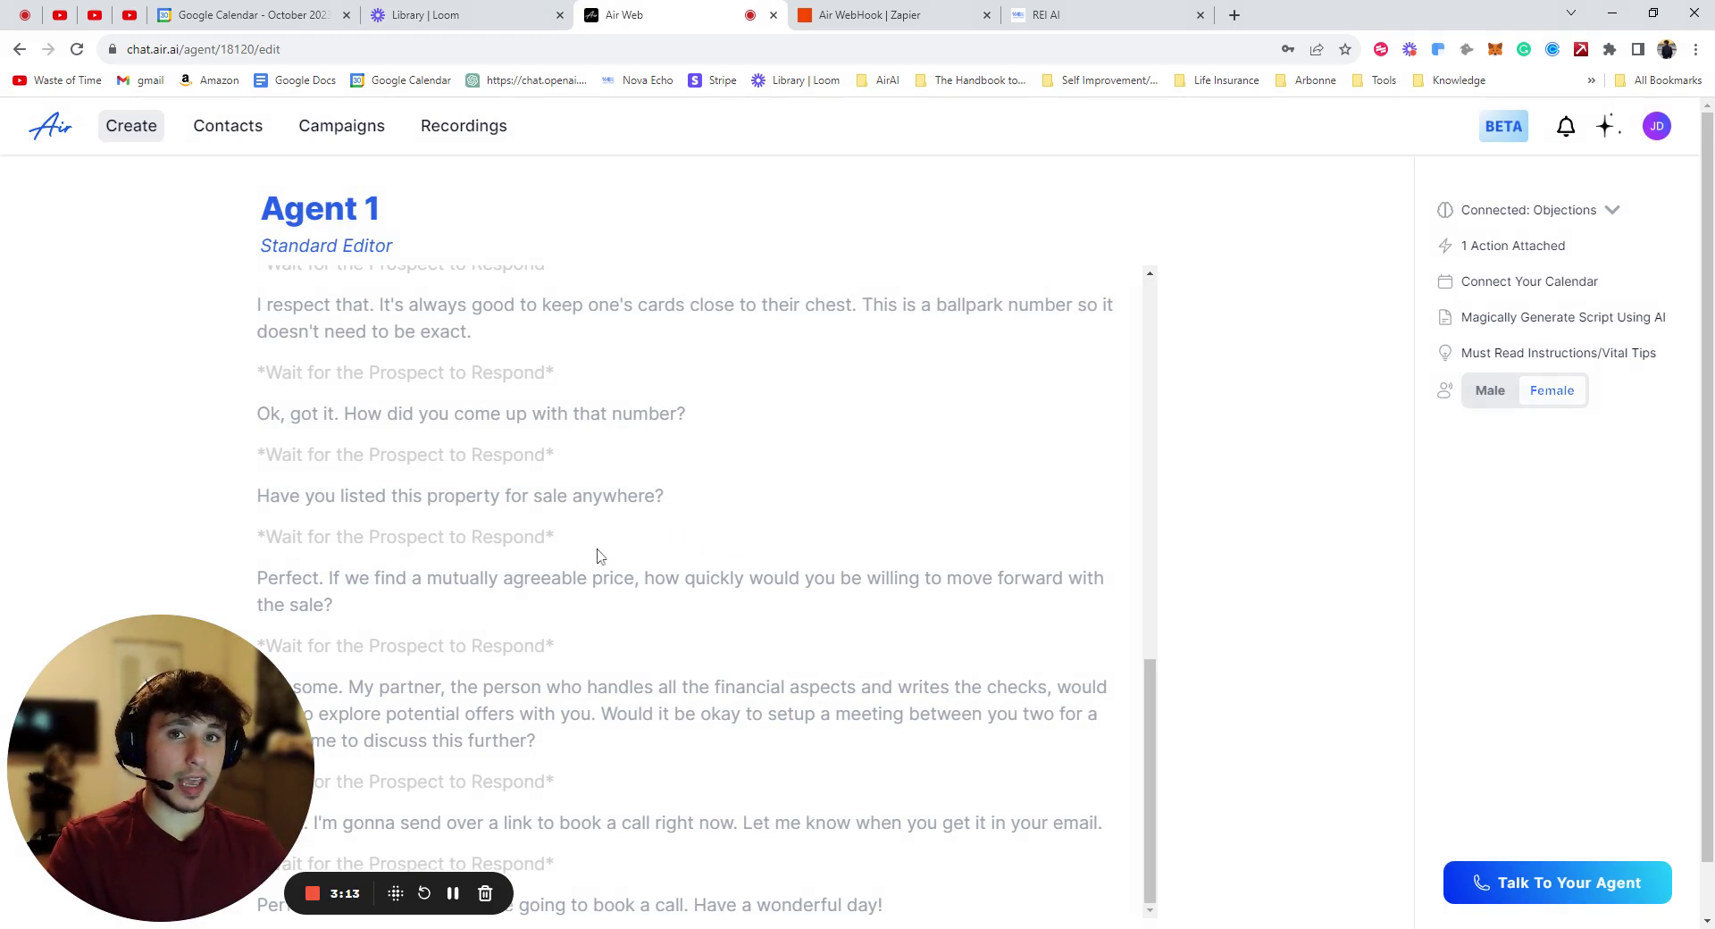
pyautogui.click(871, 15)
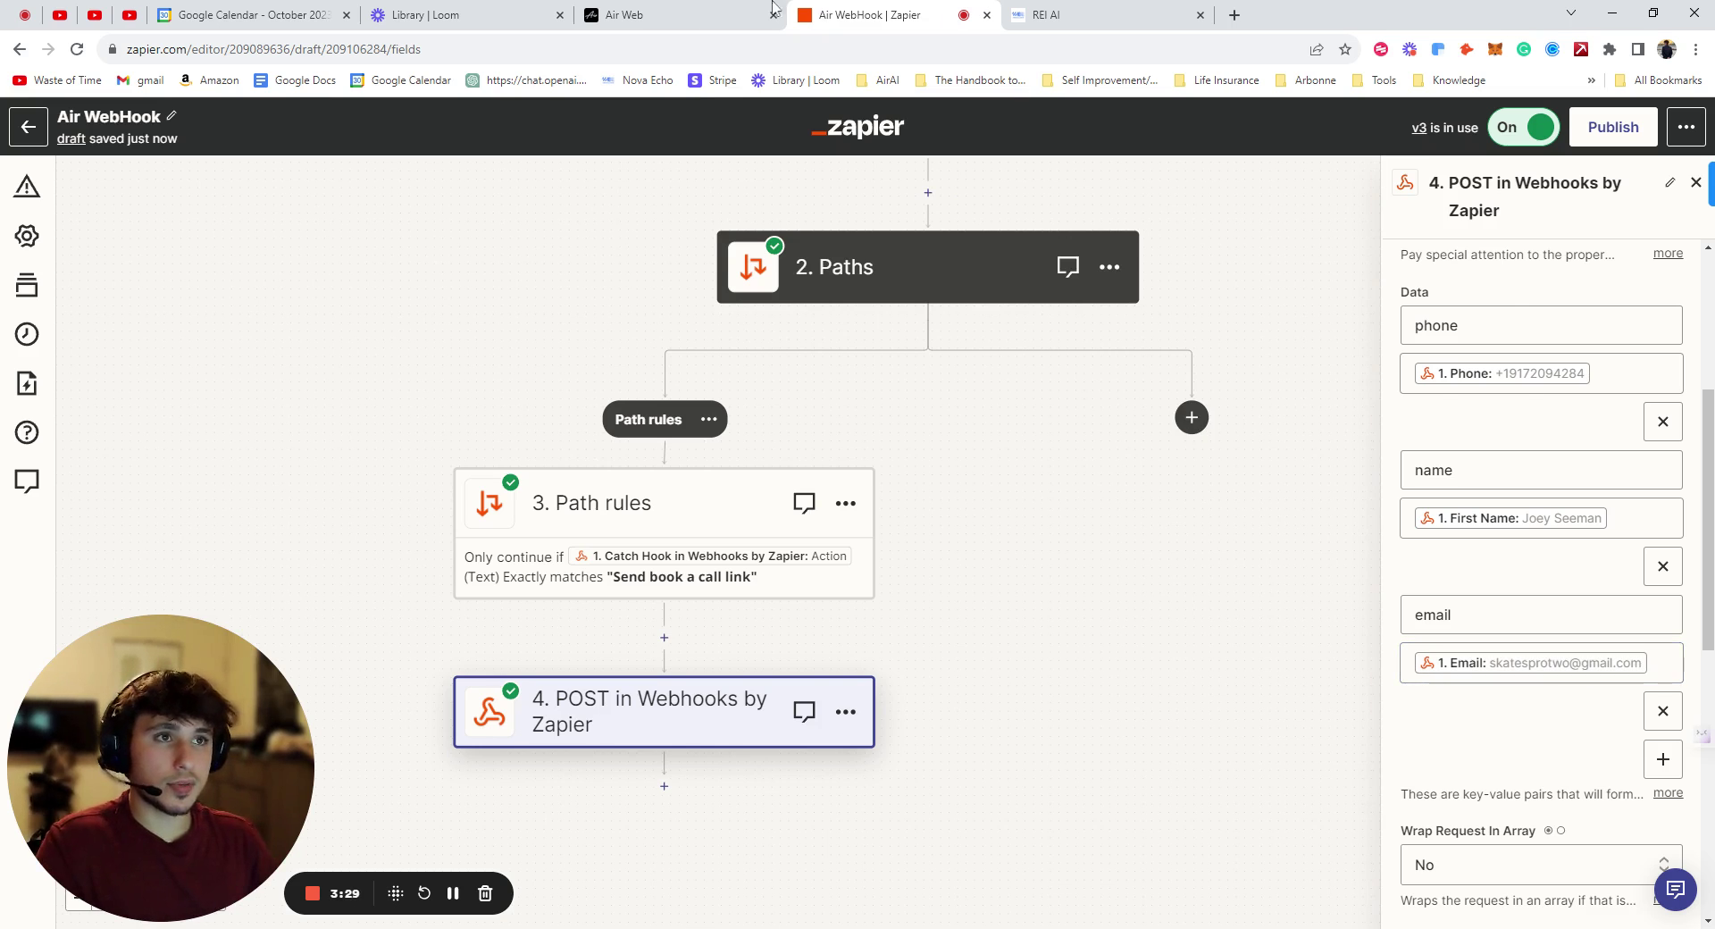
pyautogui.click(734, 11)
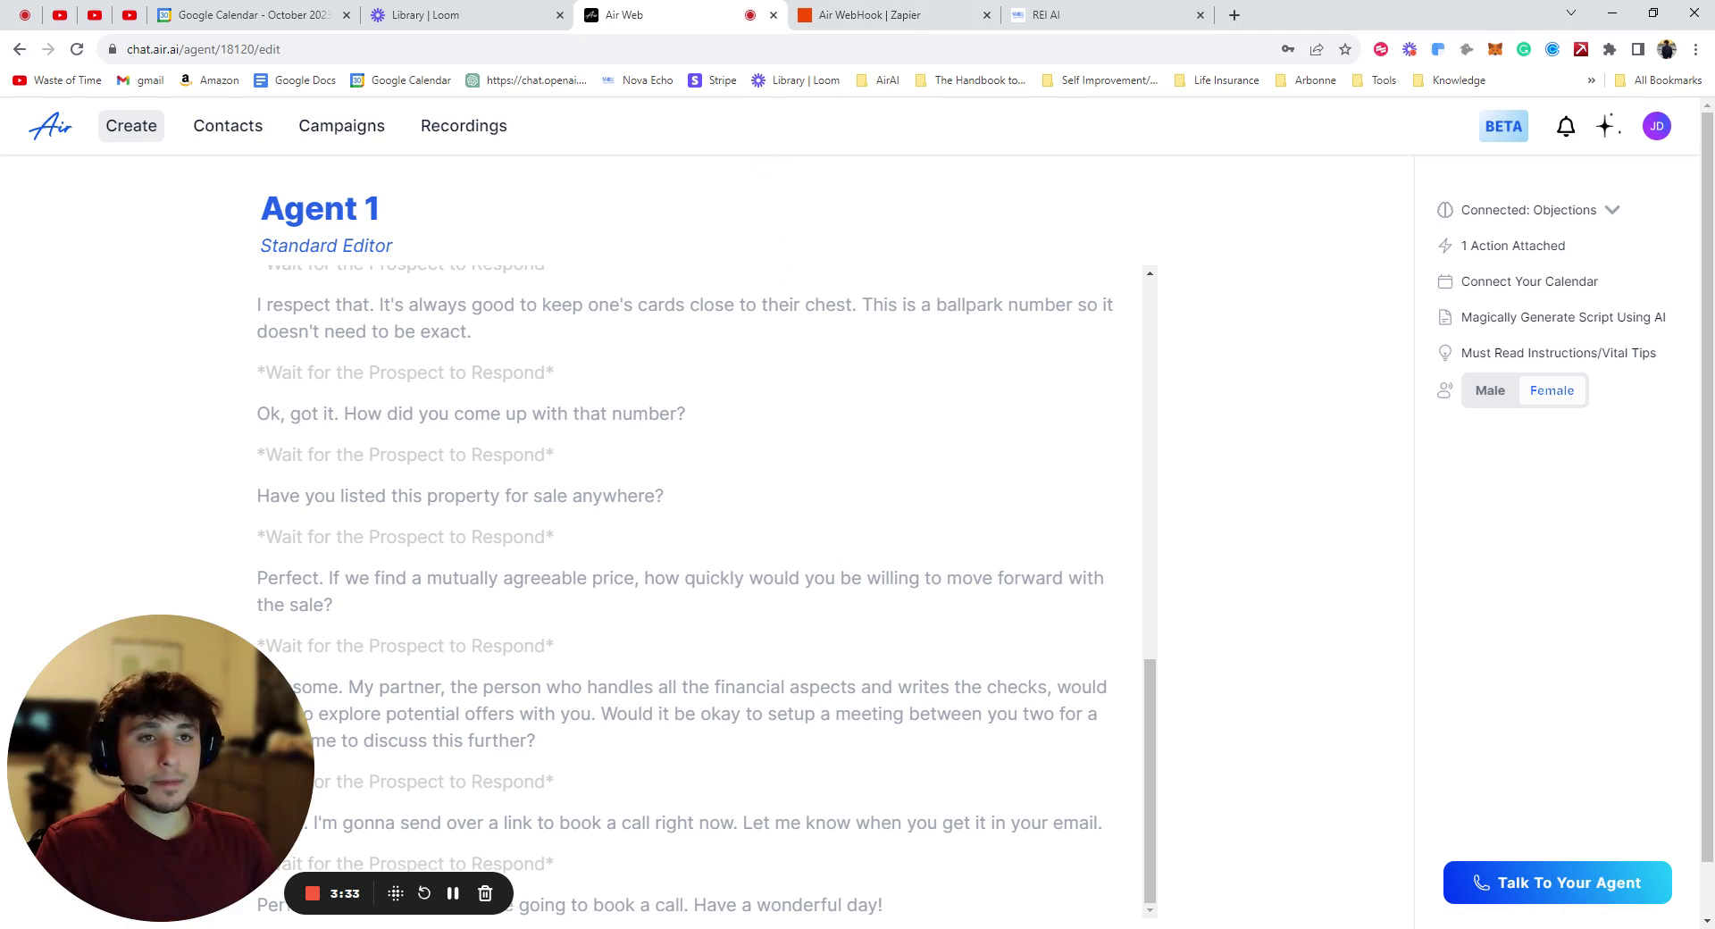
pyautogui.click(229, 126)
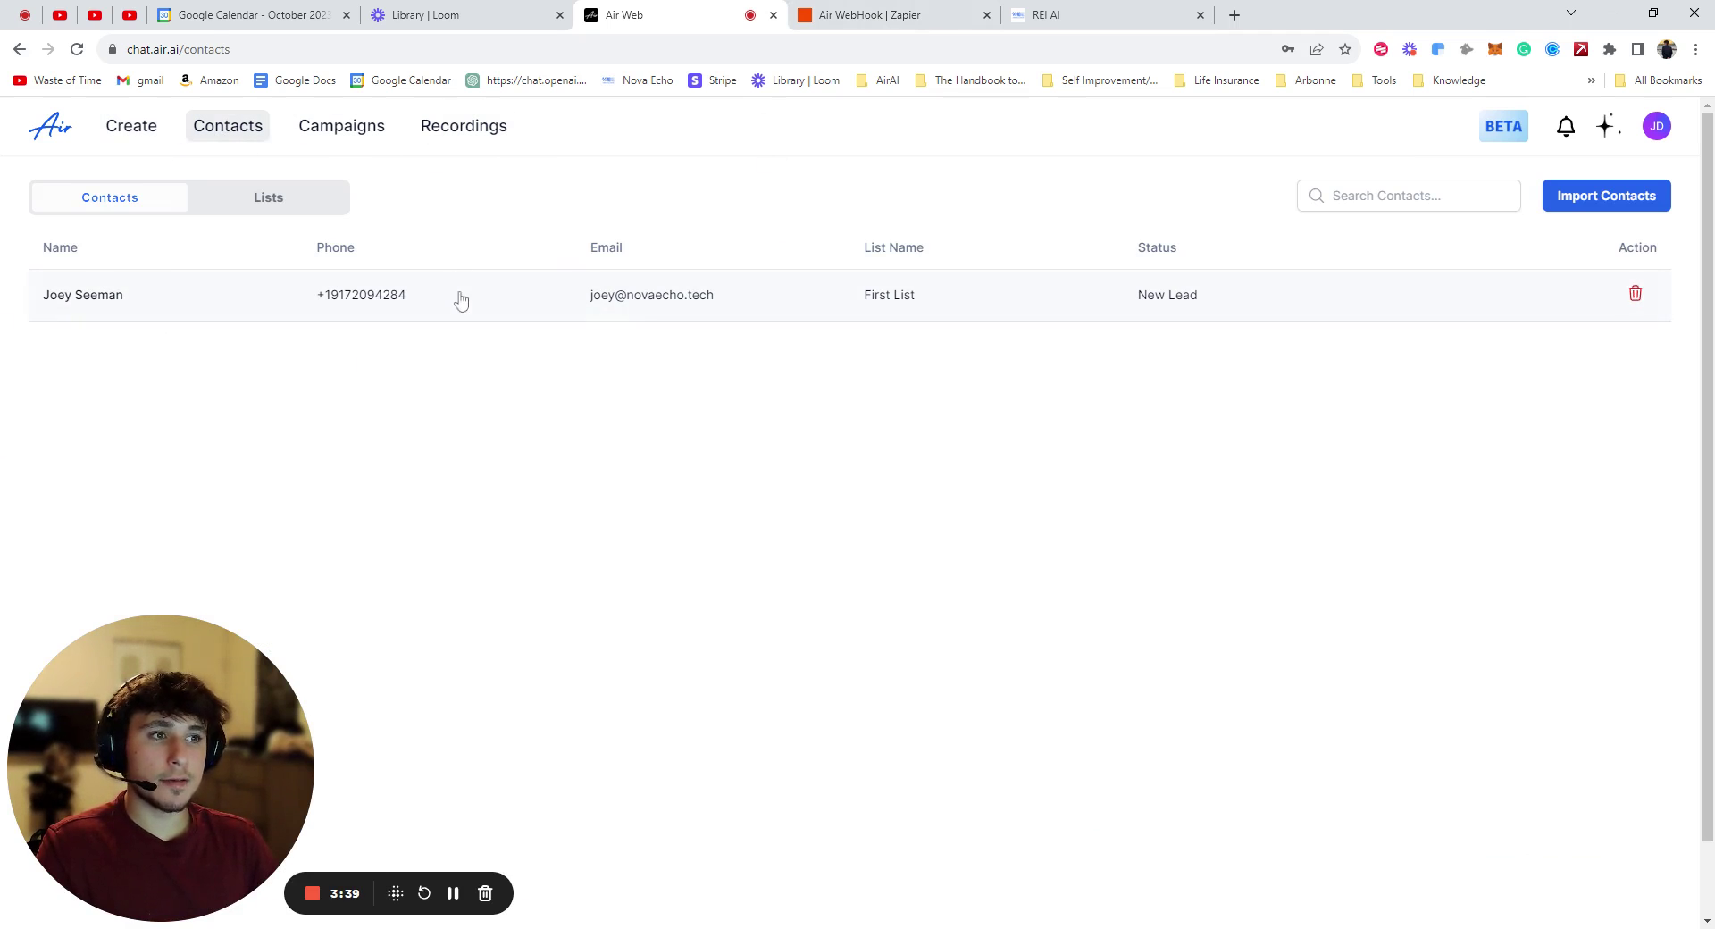
pyautogui.click(124, 131)
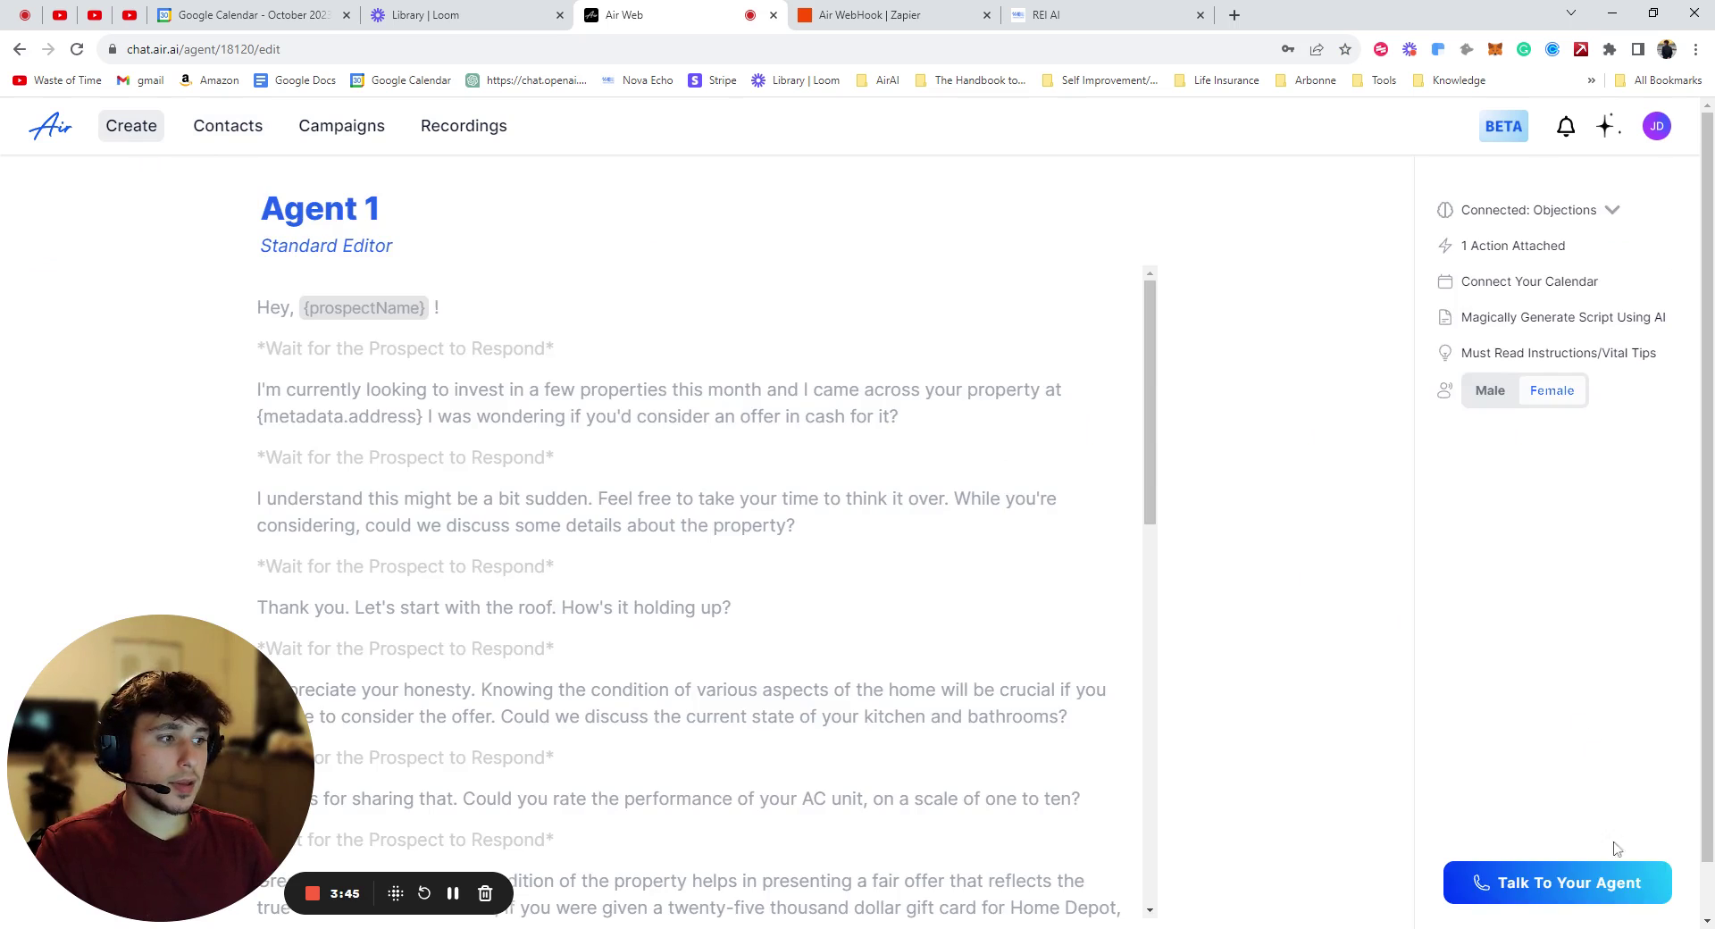
pyautogui.click(1594, 889)
pyautogui.click(857, 591)
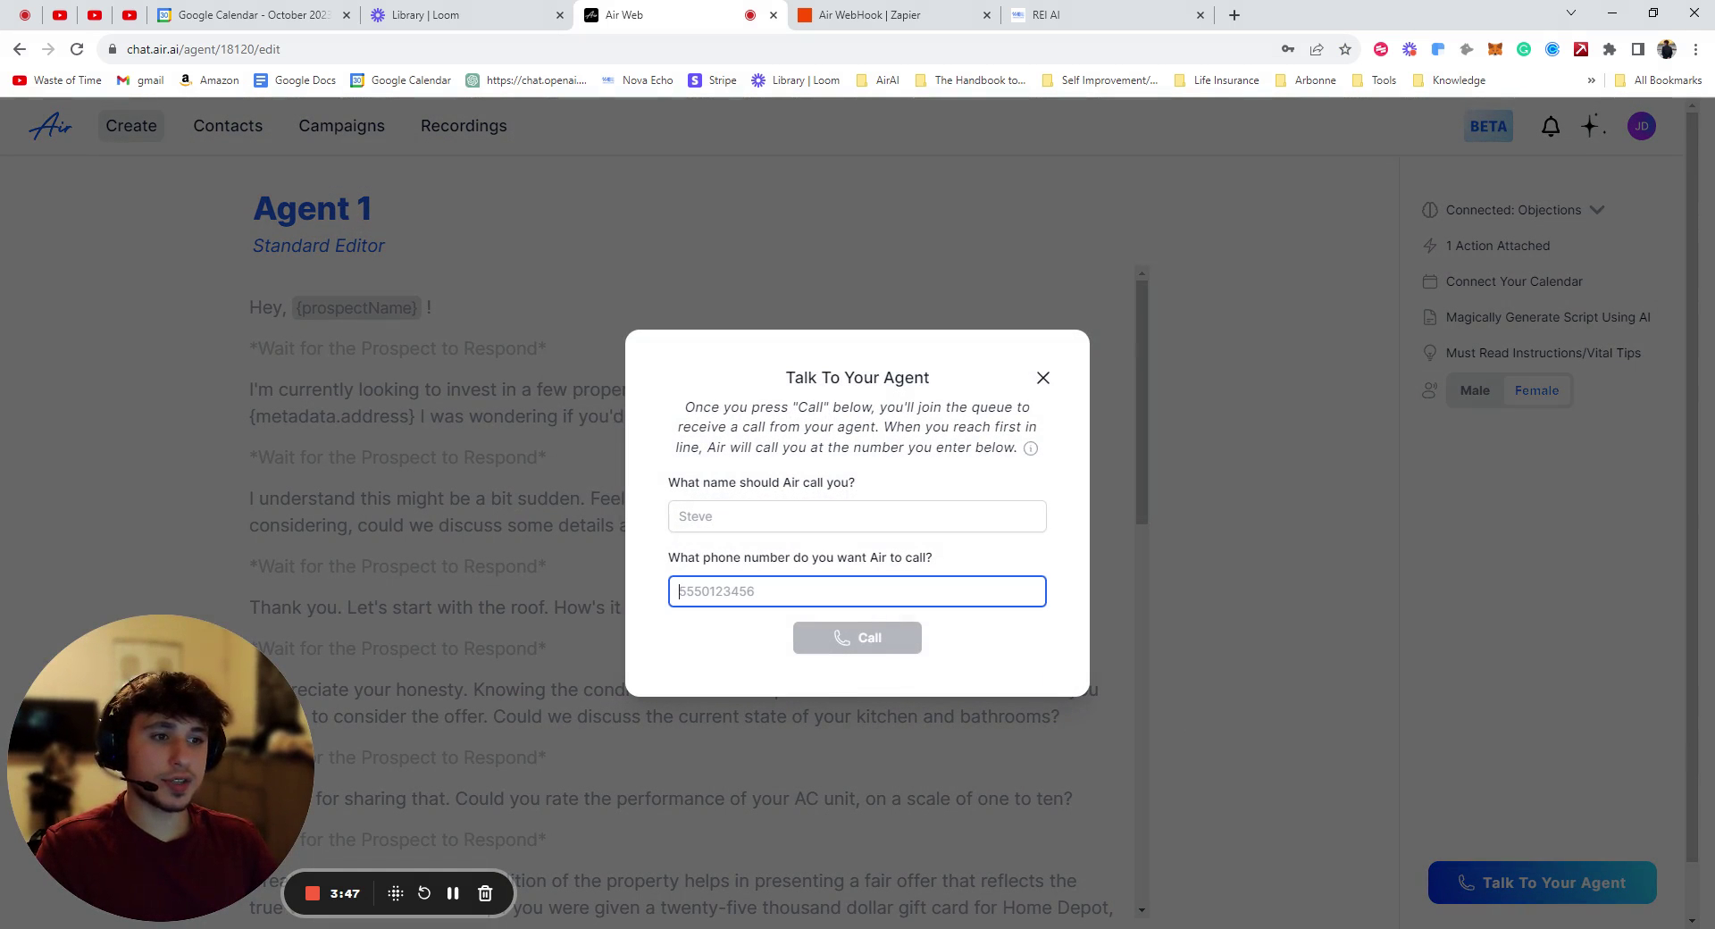
pyautogui.press('Escape')
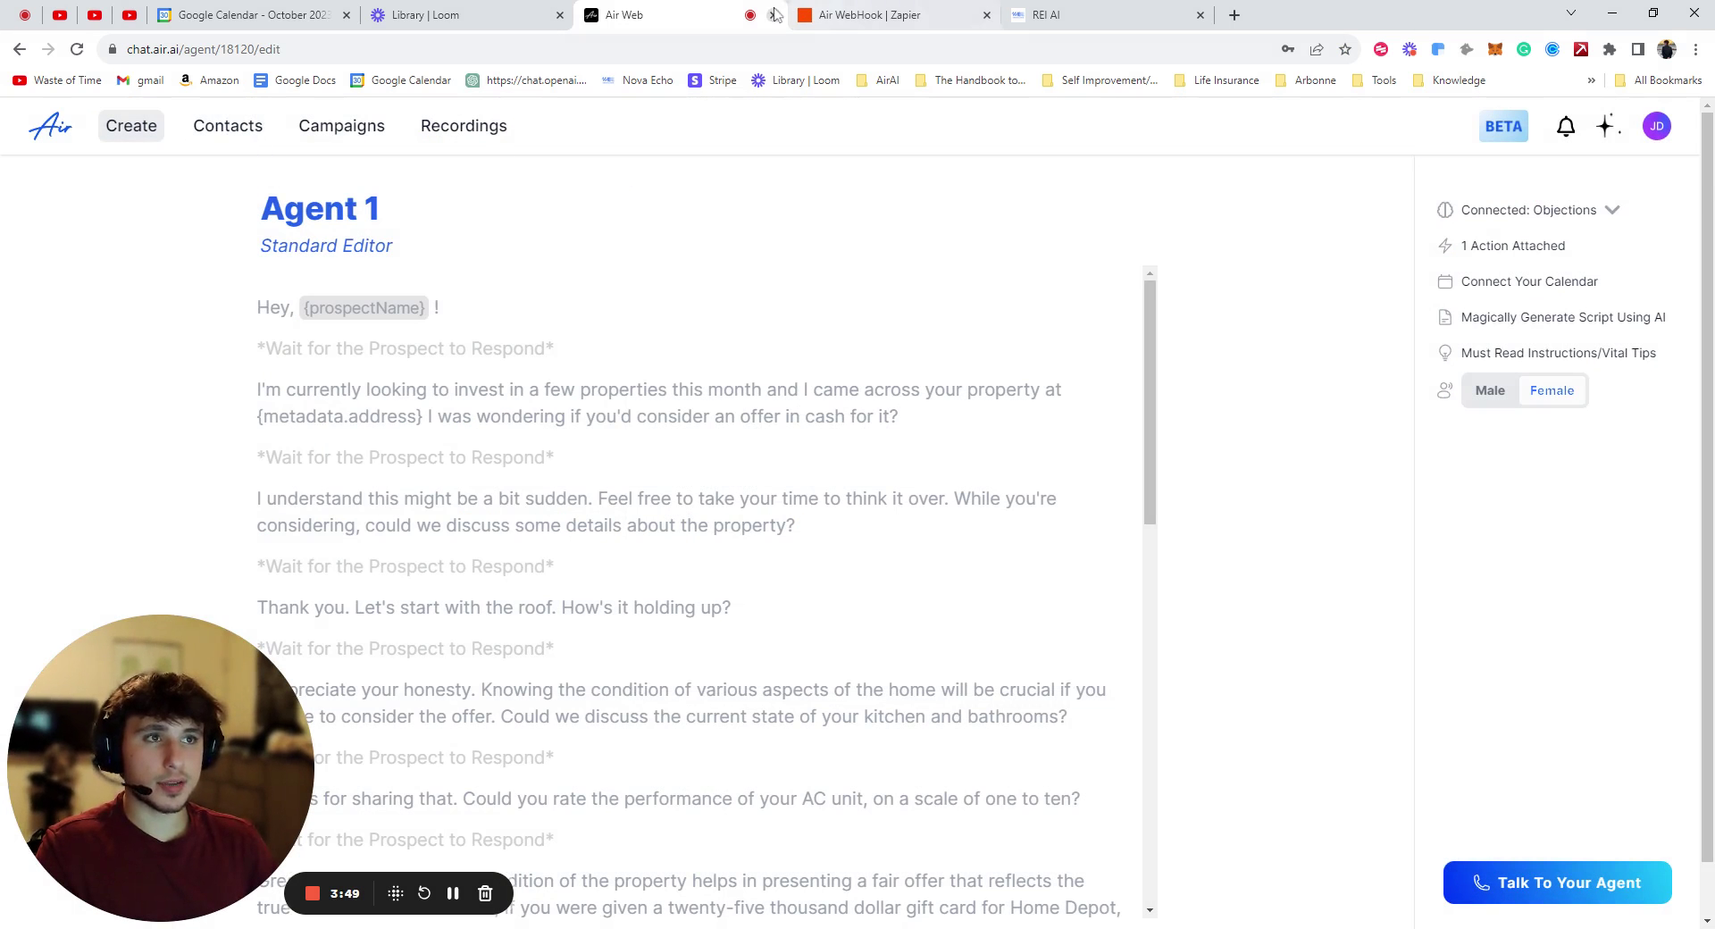
# - Scroll through the POST step's settings and continue to its Test section
pyautogui.click(778, 15)
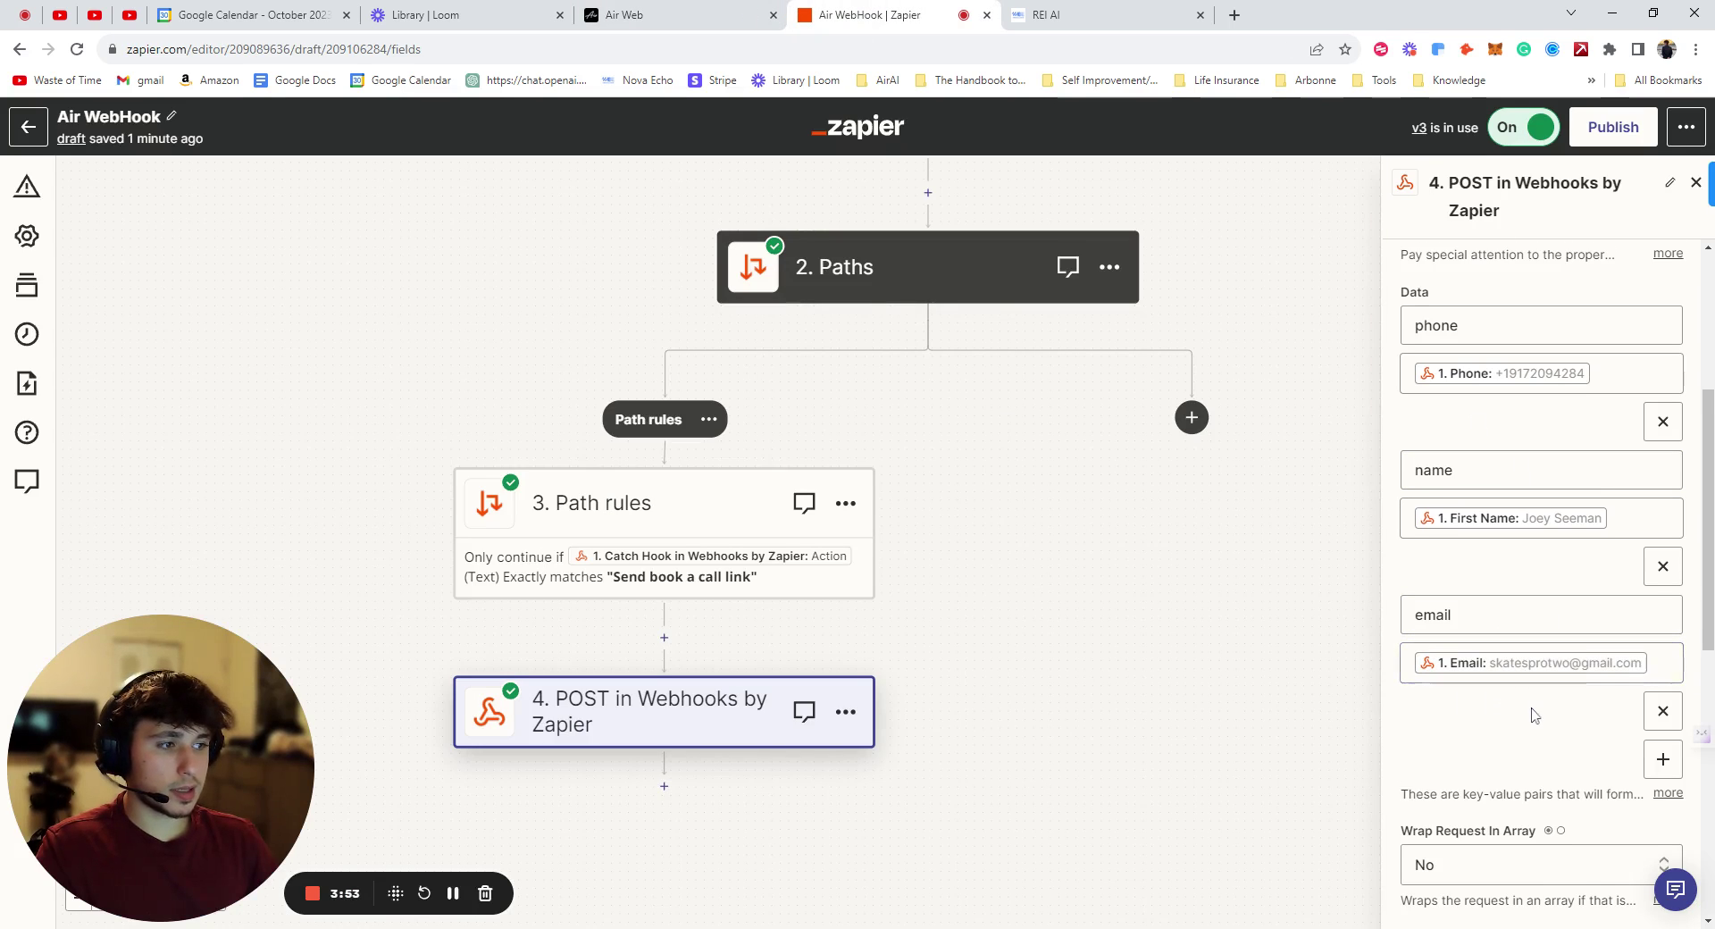
pyautogui.scroll(-1, 1534, 719)
pyautogui.scroll(-3, 1536, 728)
pyautogui.scroll(-1, 1538, 741)
pyautogui.scroll(-2, 1540, 759)
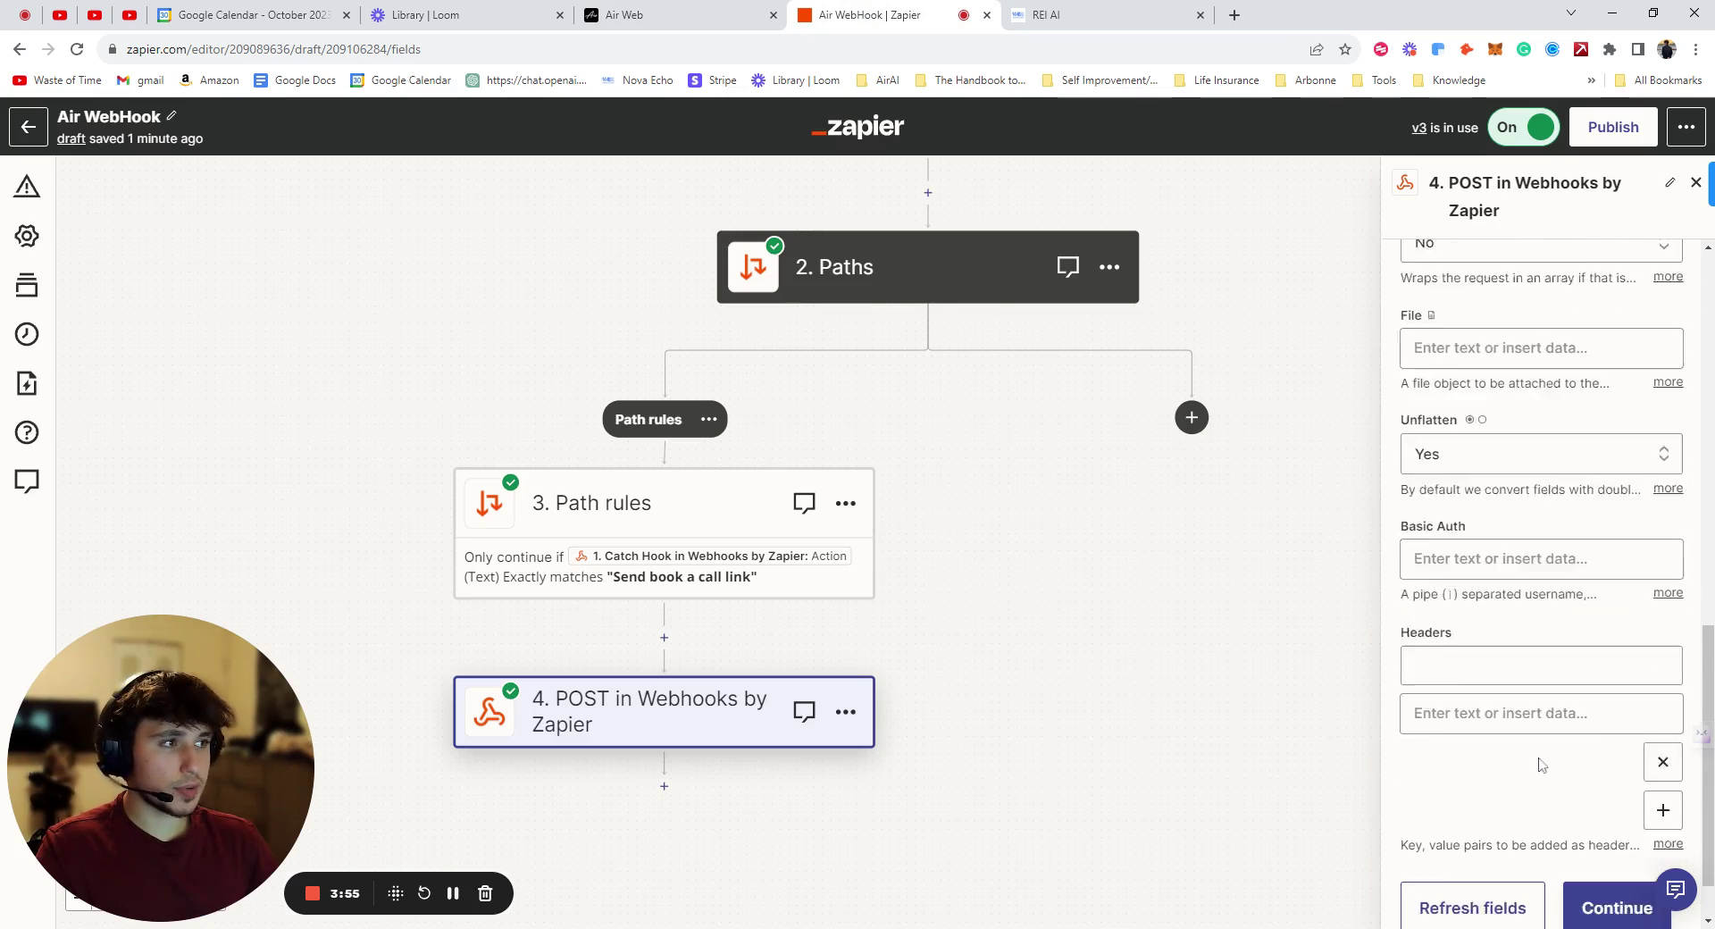
pyautogui.scroll(-1, 1544, 777)
pyautogui.click(1619, 840)
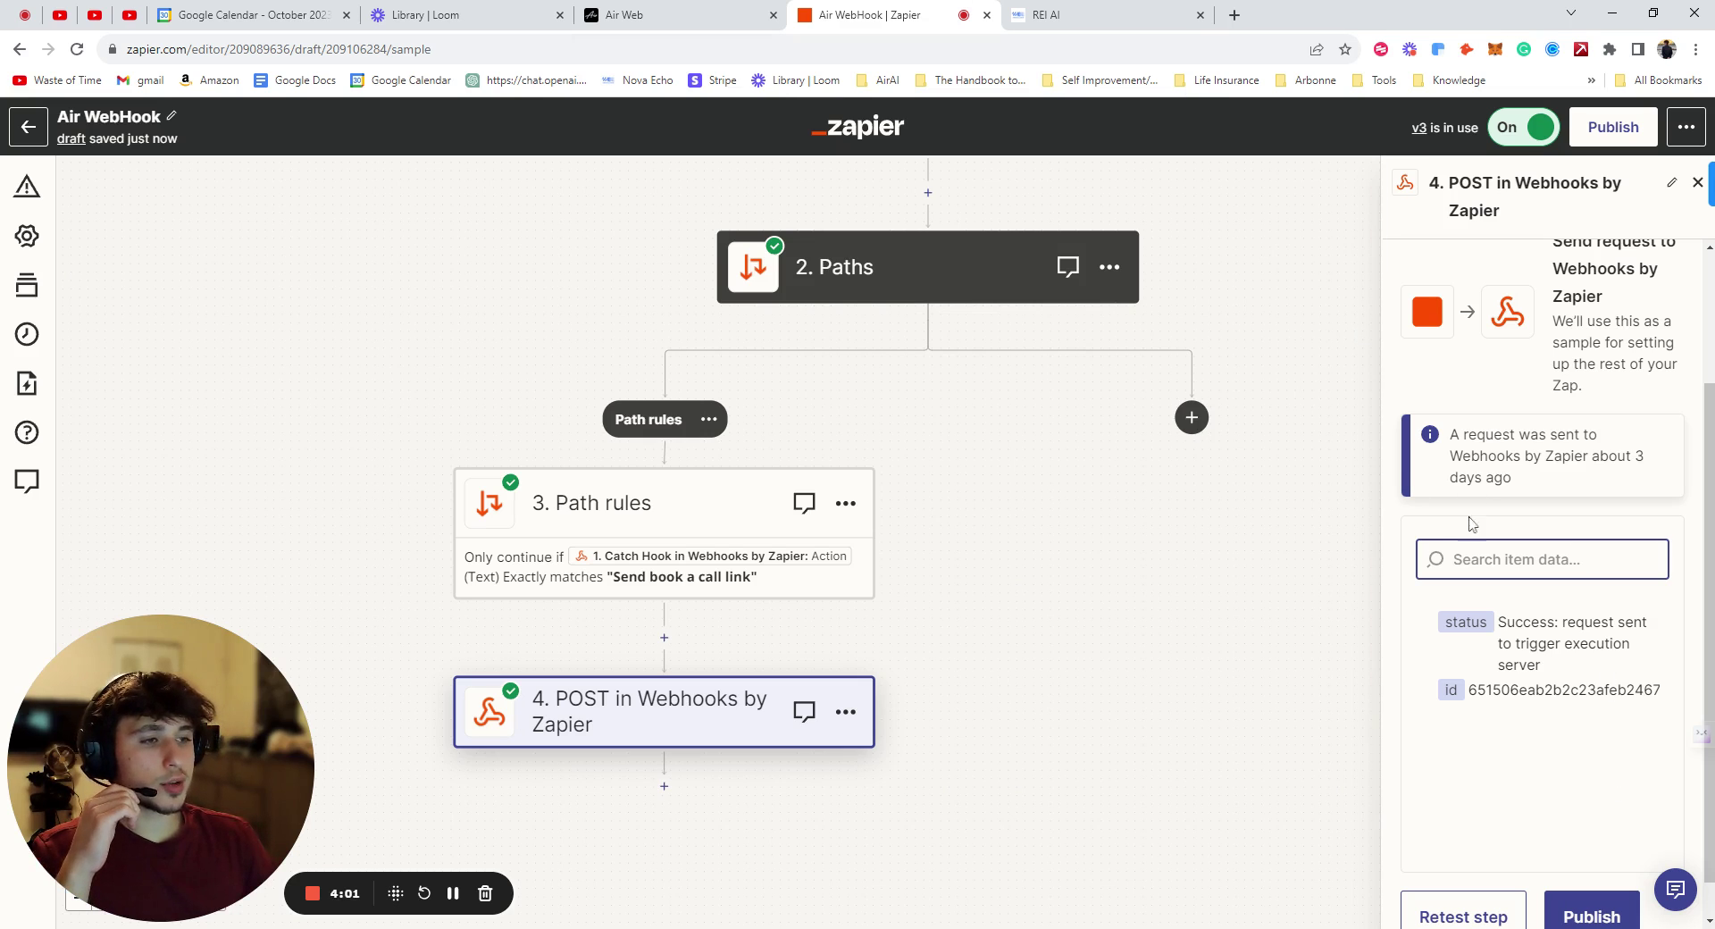
# - Glance at GoHighLevel, then review the POST step's successful test request
pyautogui.click(1076, 12)
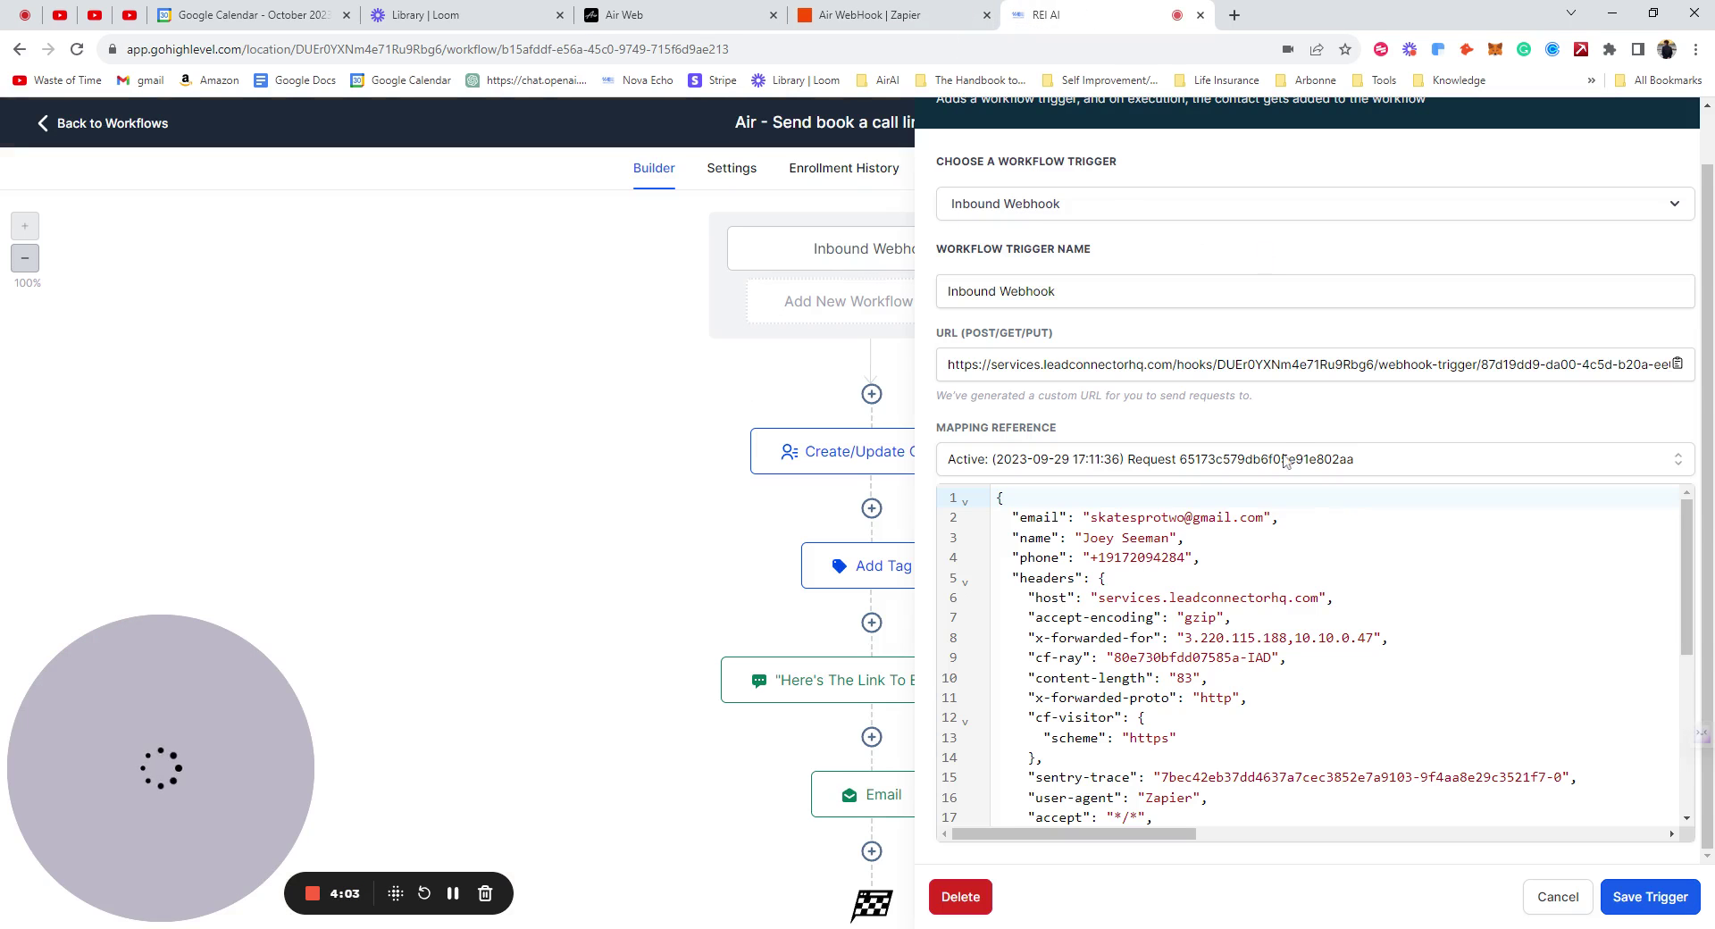
pyautogui.hotkey('ctrl', 'shift', 'Tab')
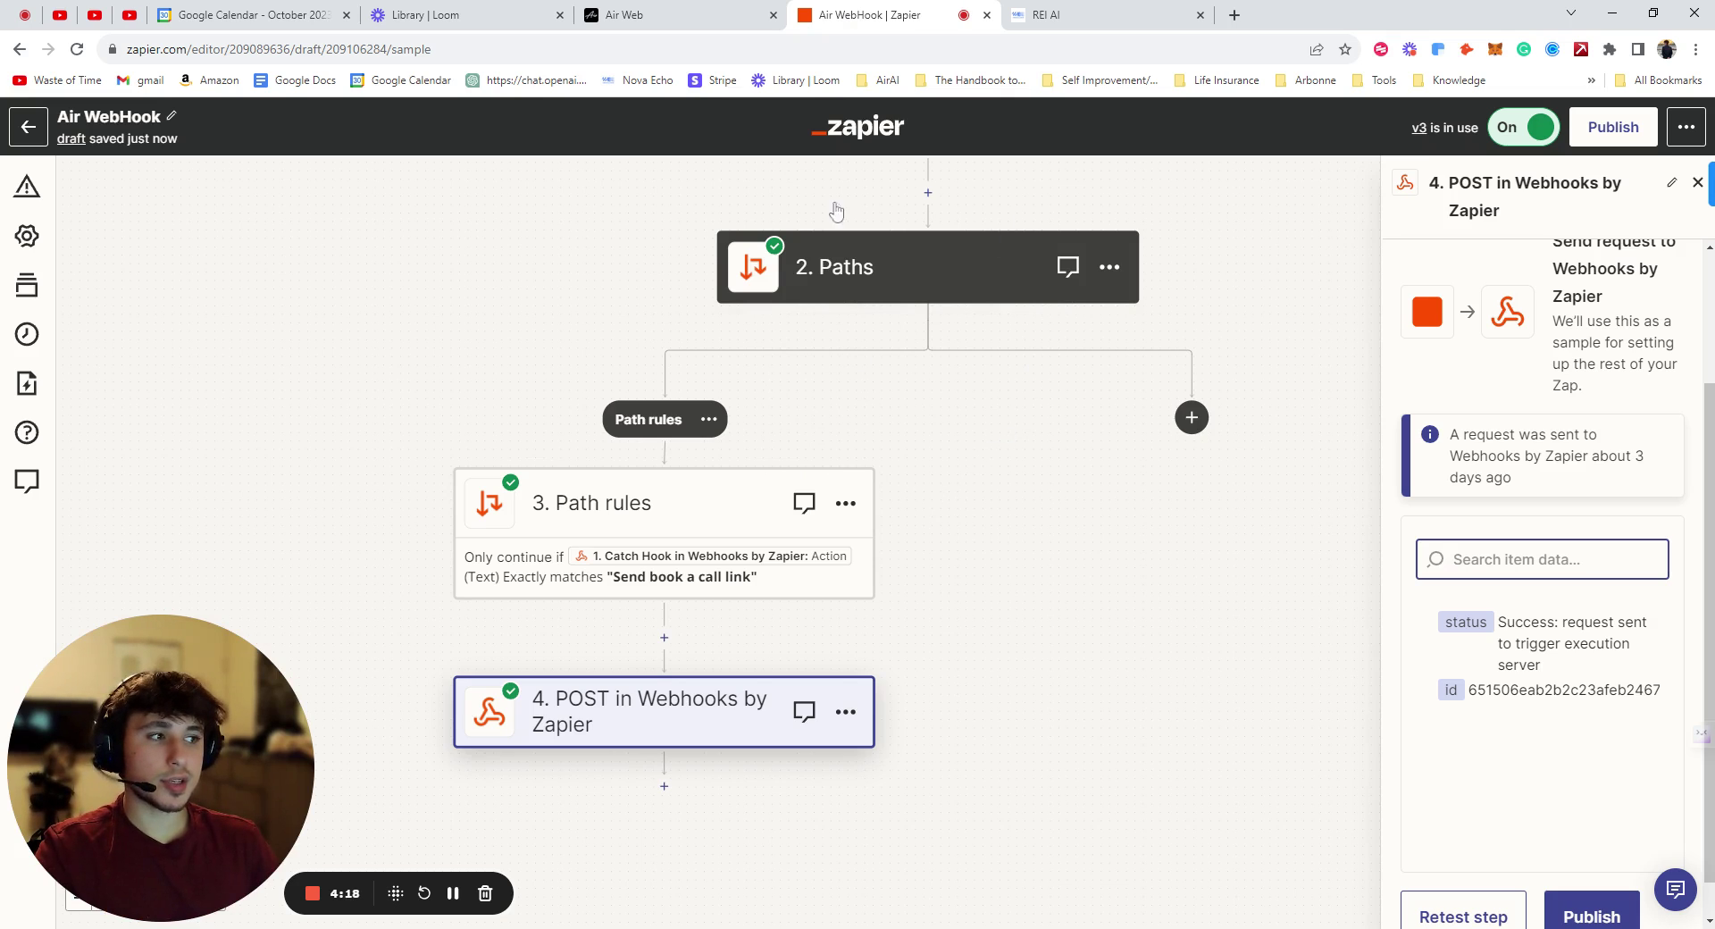
pyautogui.scroll(-1, 1565, 826)
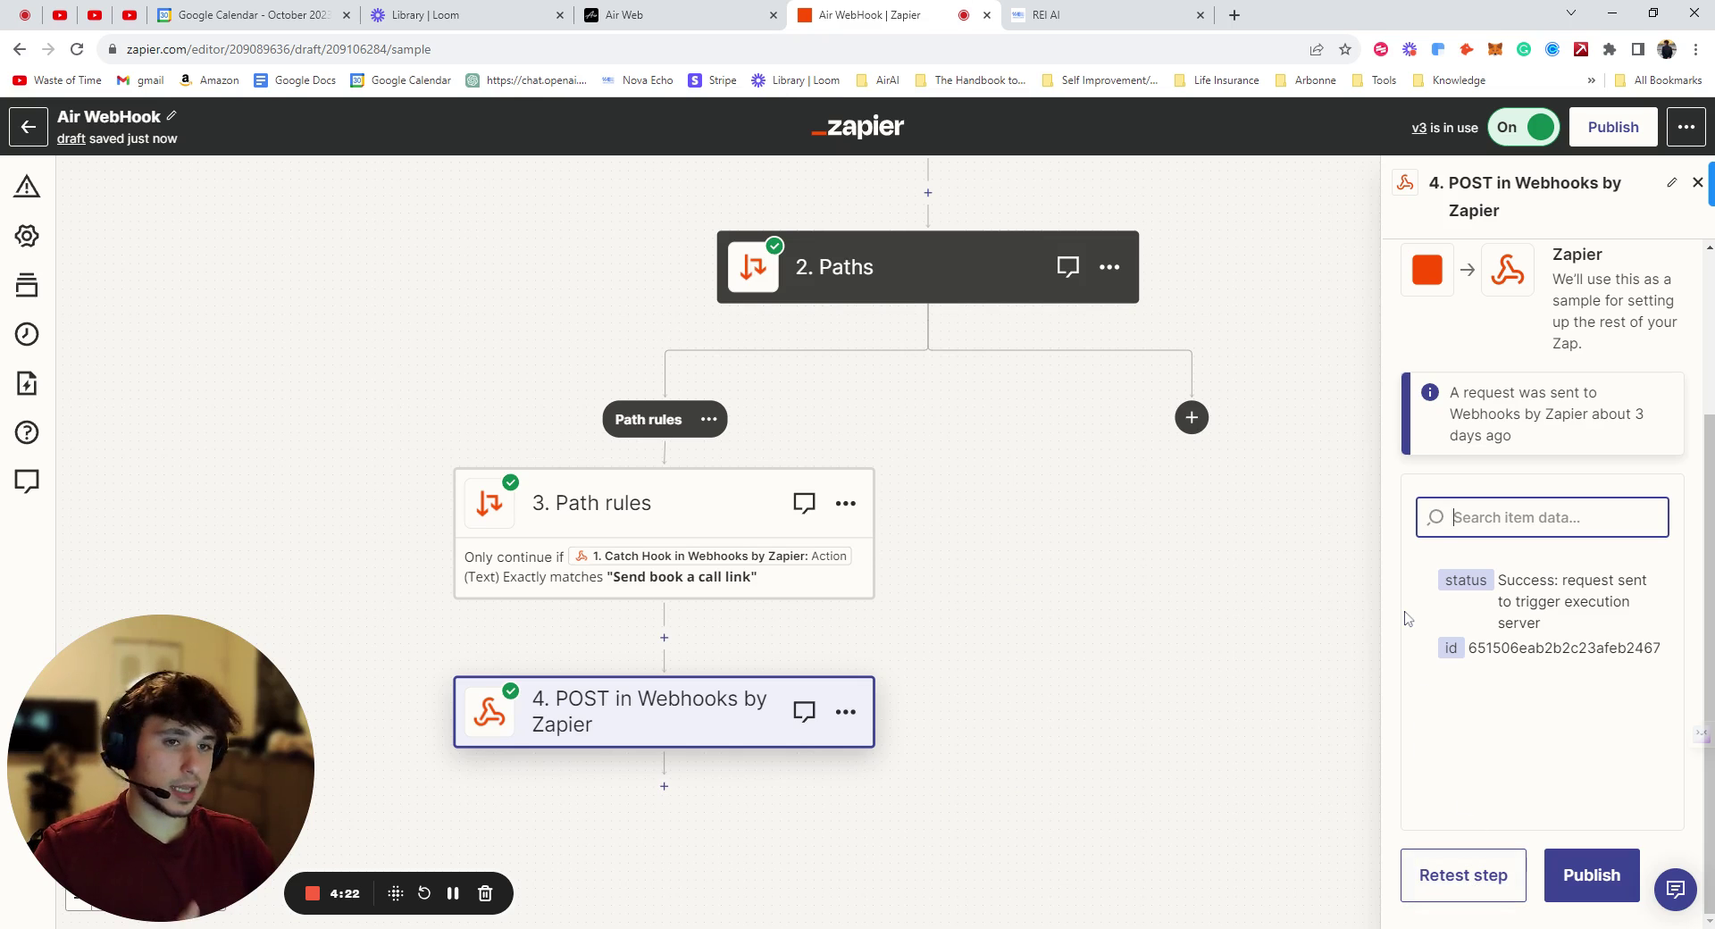
pyautogui.moveTo(1712, 595); pyautogui.dragTo(1489, 663)
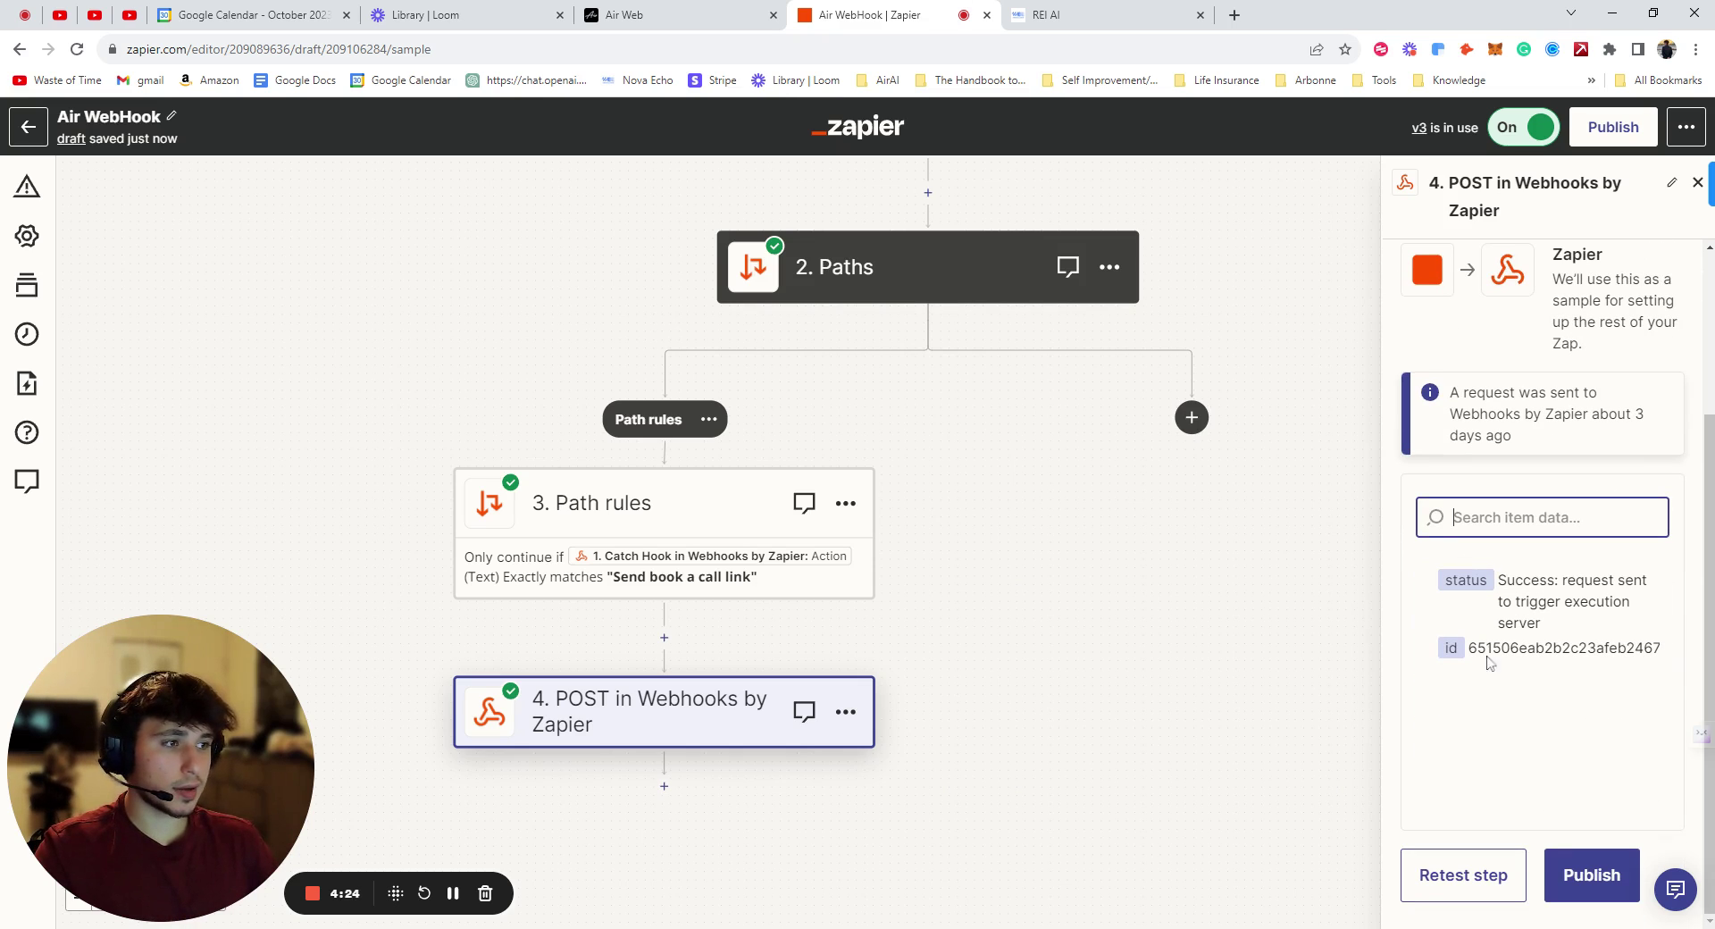
# - Check the trigger's earlier requests and highlight the email, name and phone payload lines
pyautogui.click(1095, 15)
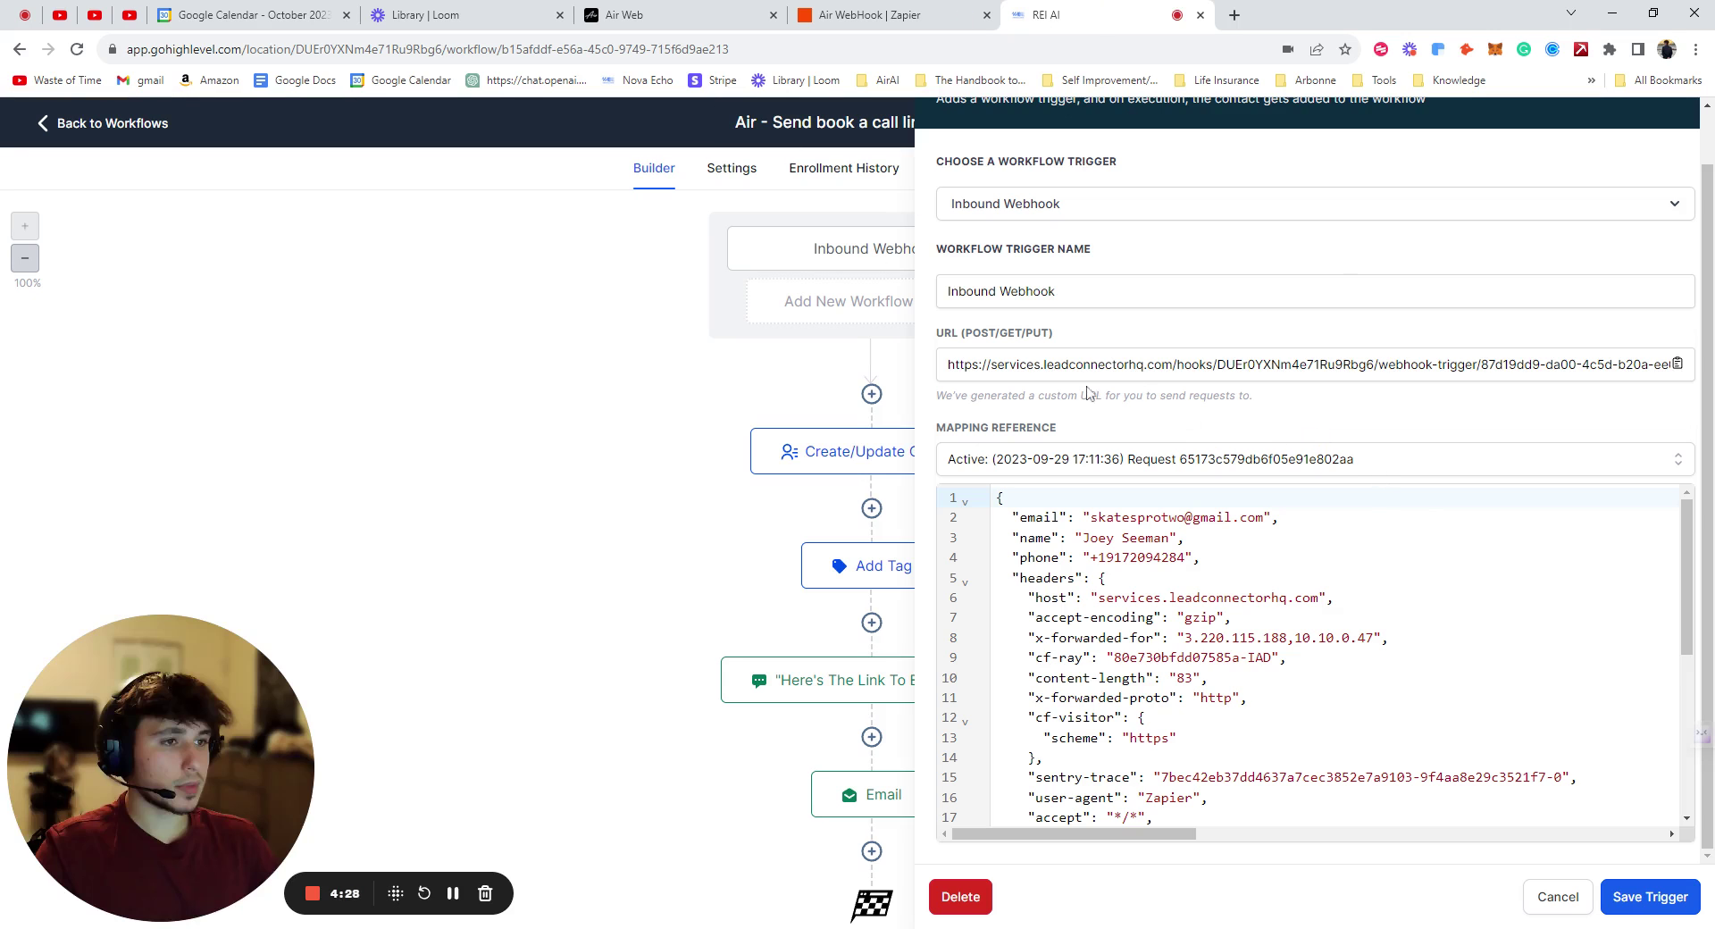
pyautogui.click(1407, 462)
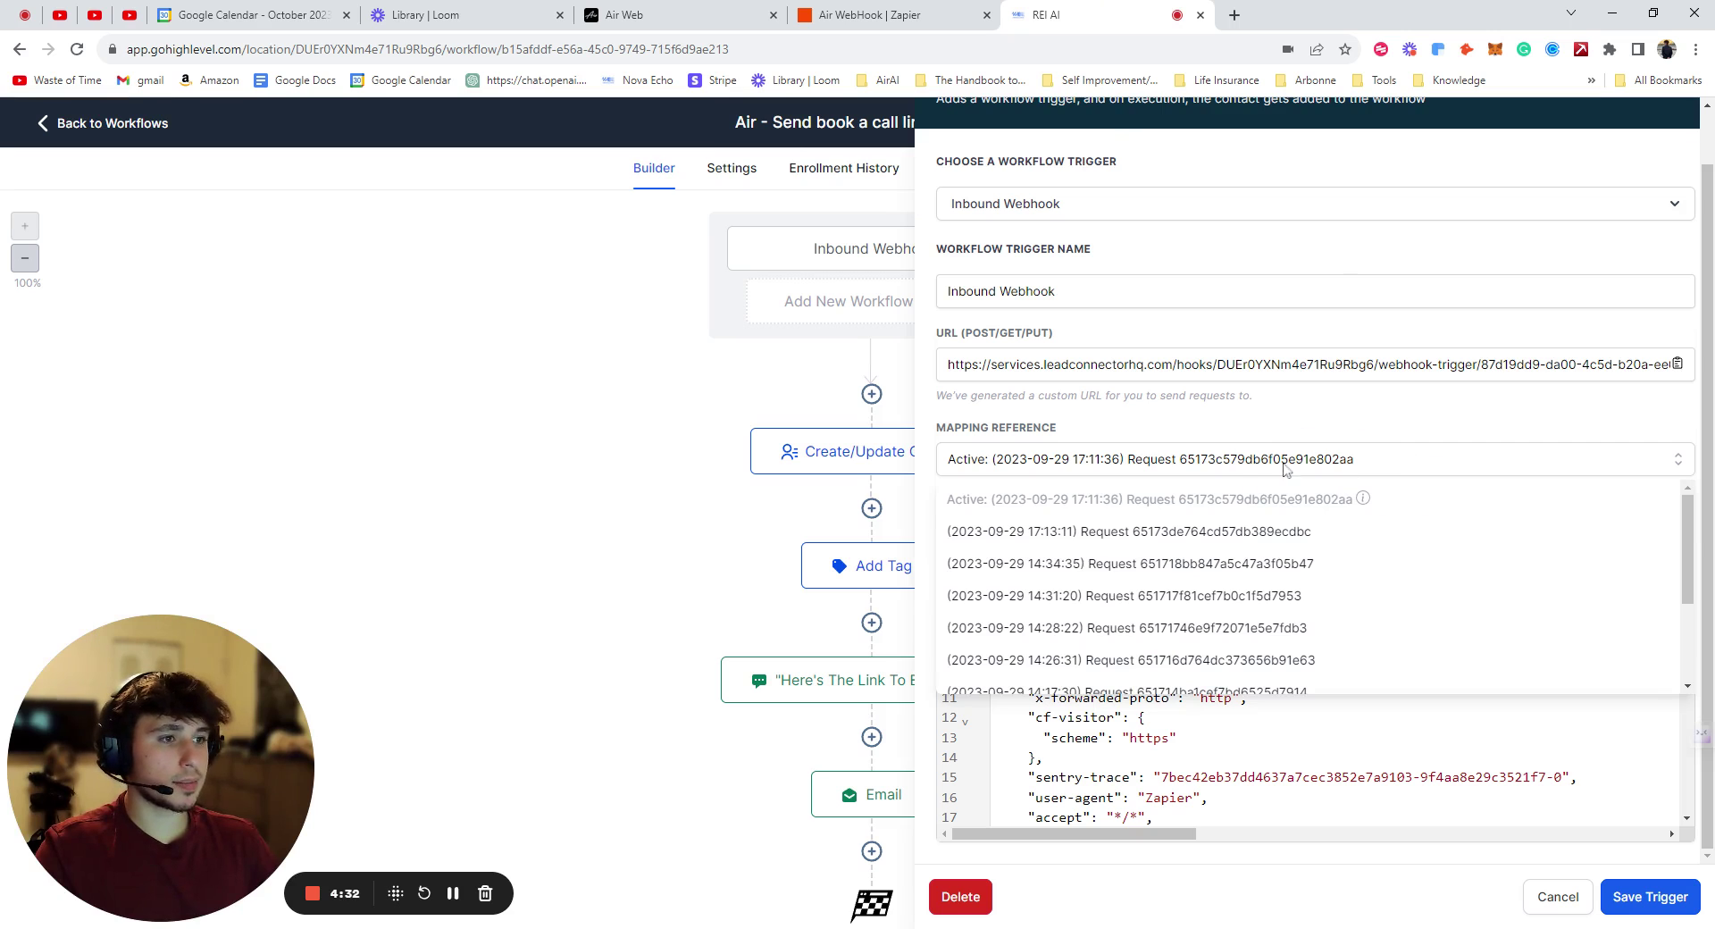
pyautogui.click(1411, 435)
pyautogui.scroll(-1, 1313, 652)
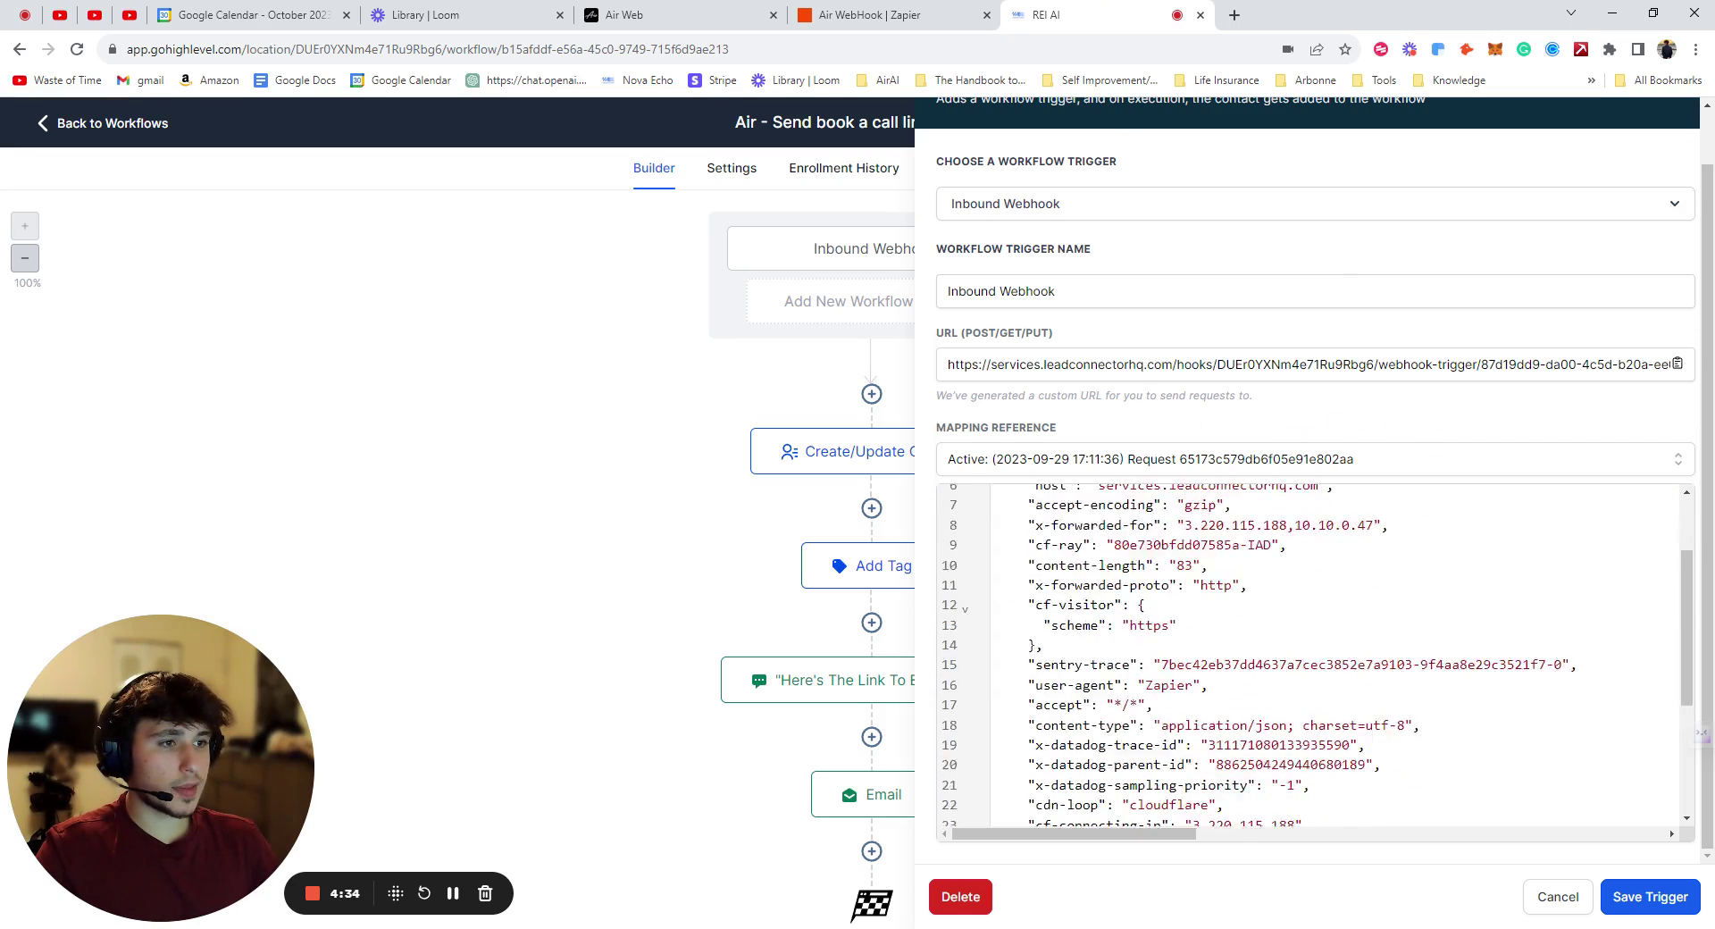
pyautogui.scroll(1, 1023, 529)
pyautogui.moveTo(1012, 517); pyautogui.dragTo(1231, 582)
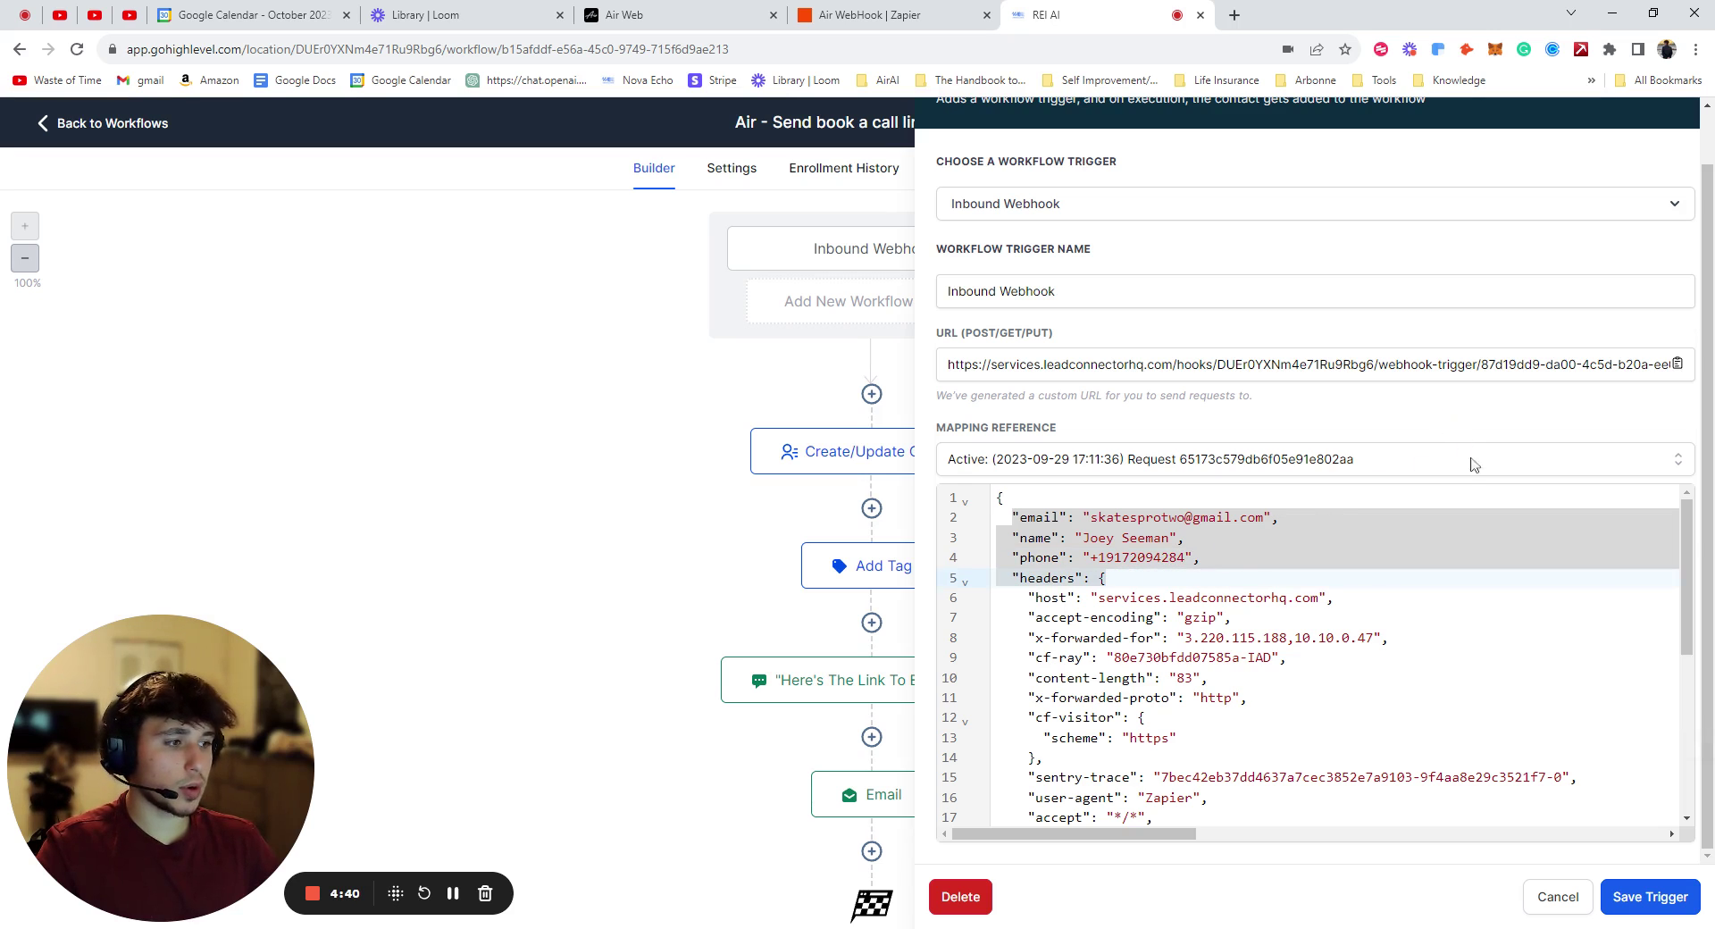
# - Close the trigger panel to show the full workflow, briefly checking the zap
pyautogui.click(1649, 896)
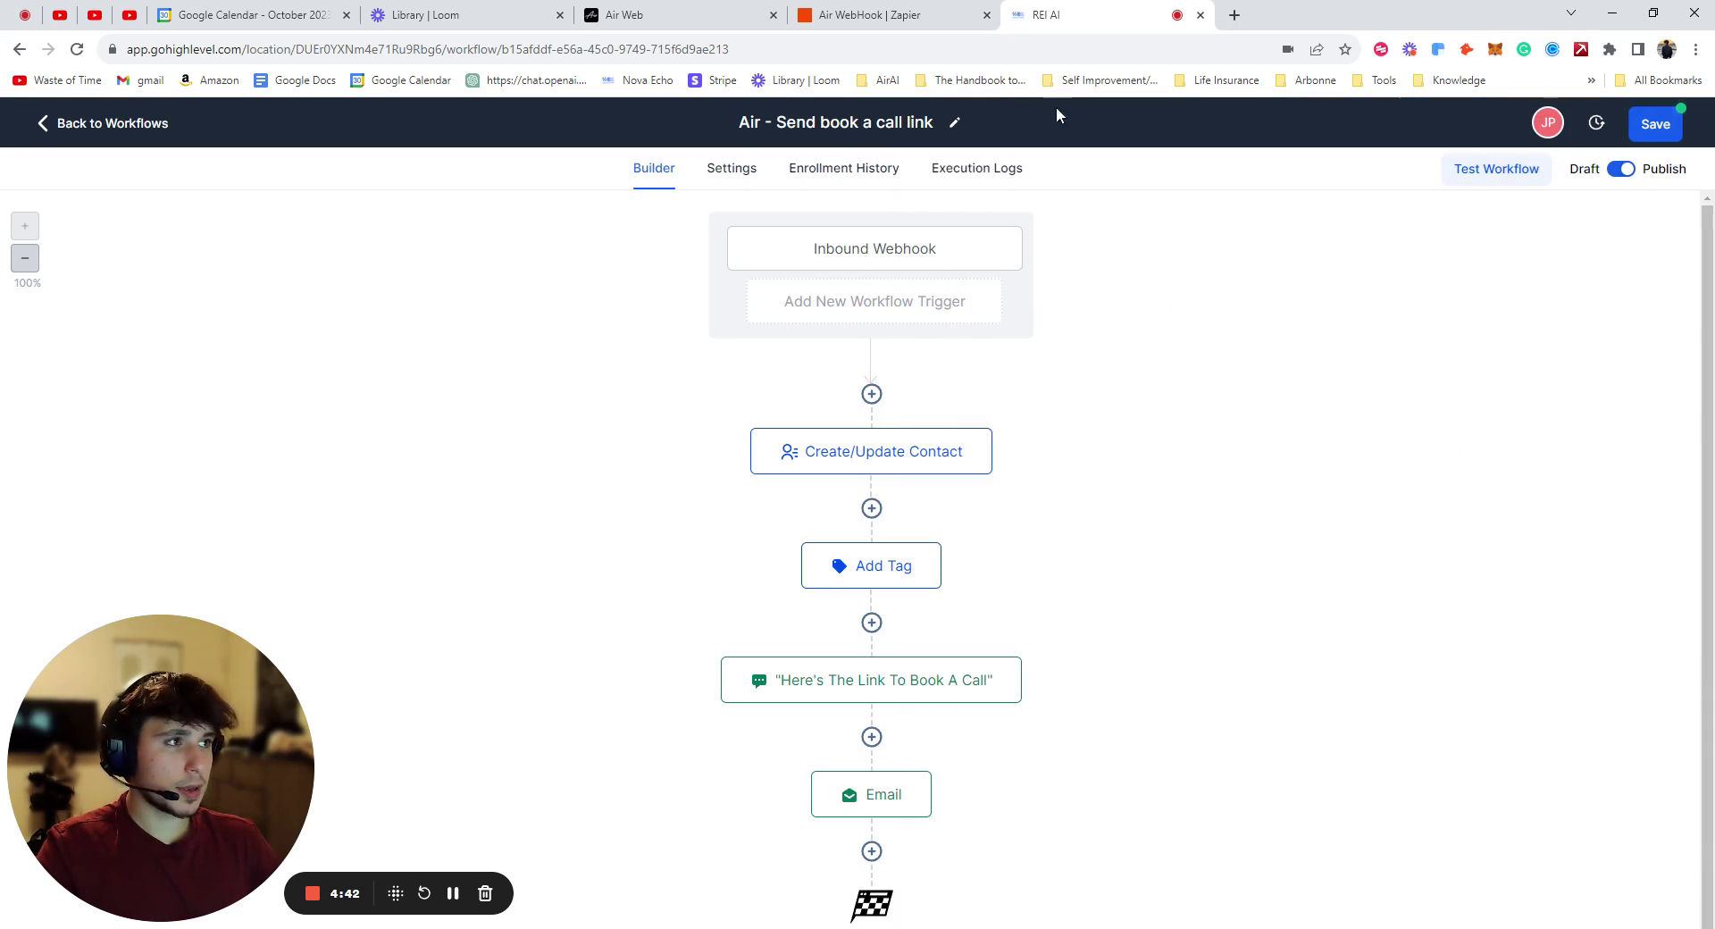
pyautogui.click(947, 14)
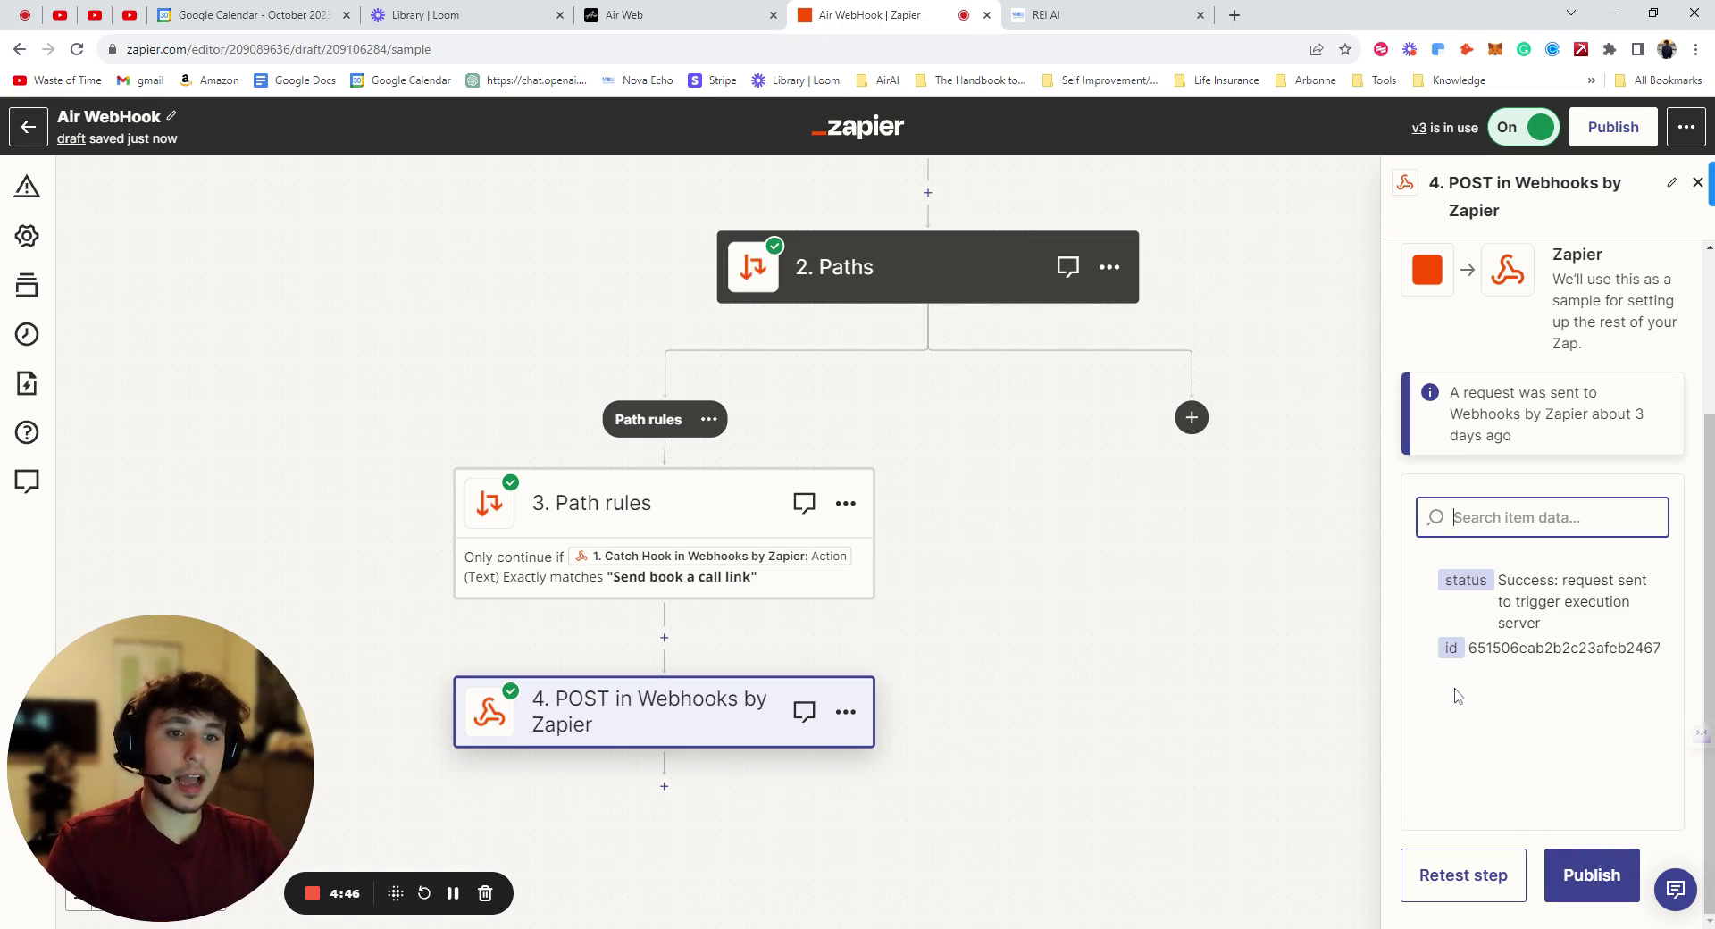
pyautogui.click(1075, 11)
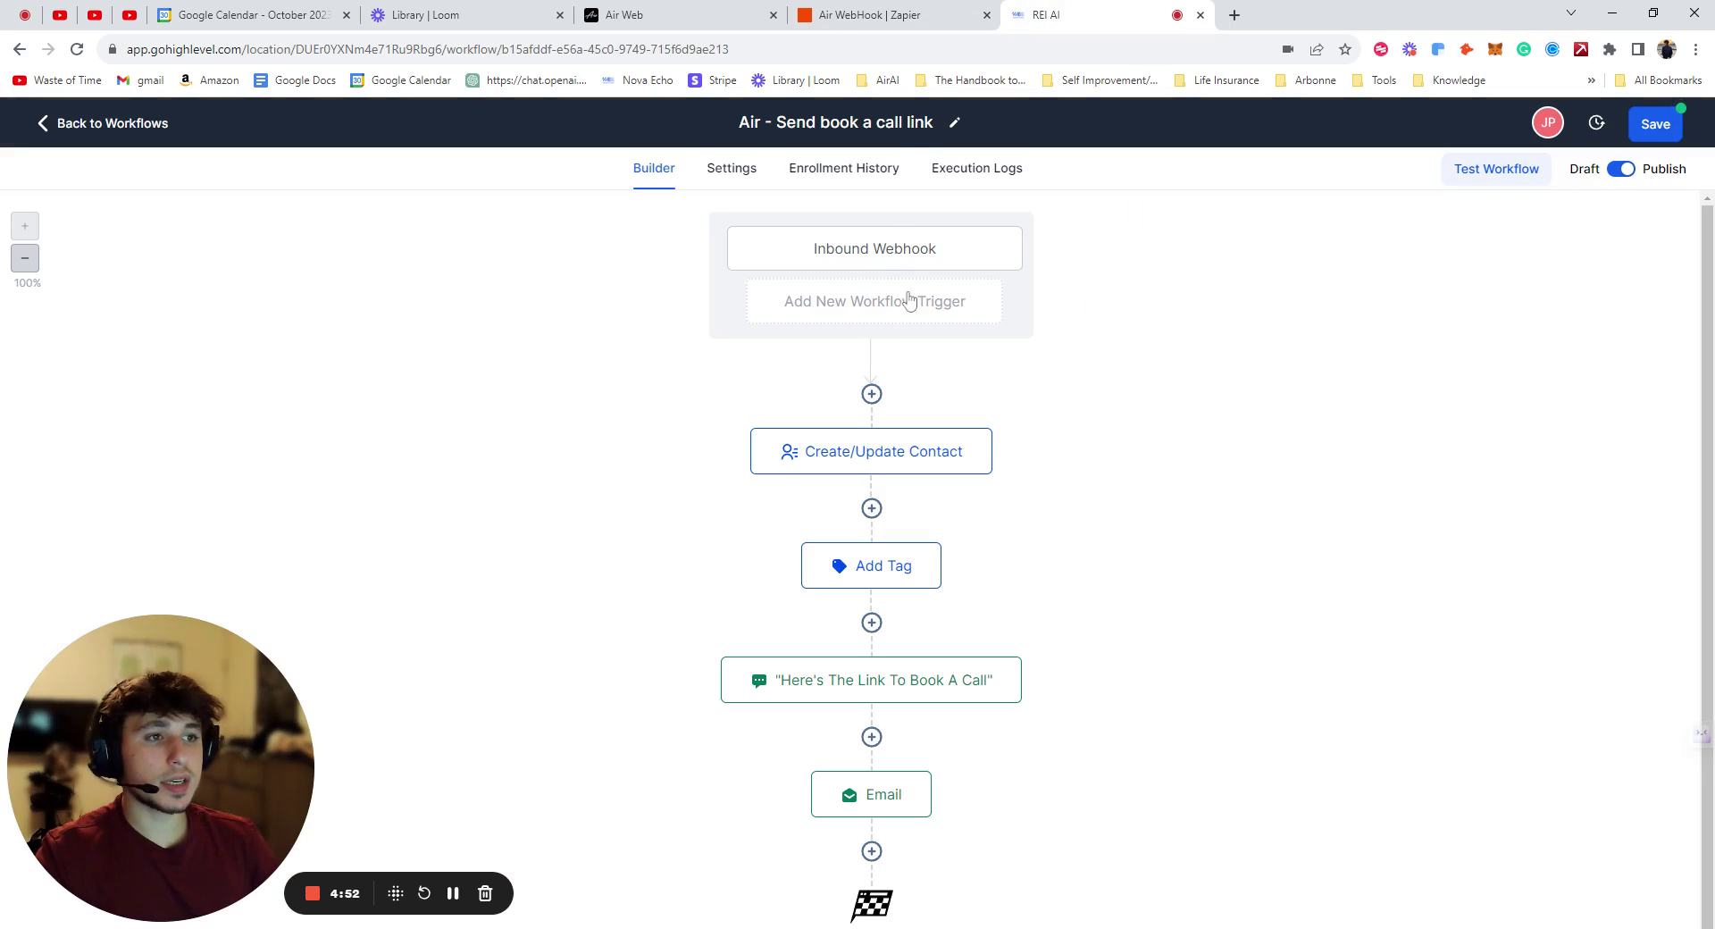
pyautogui.moveTo(871, 452)
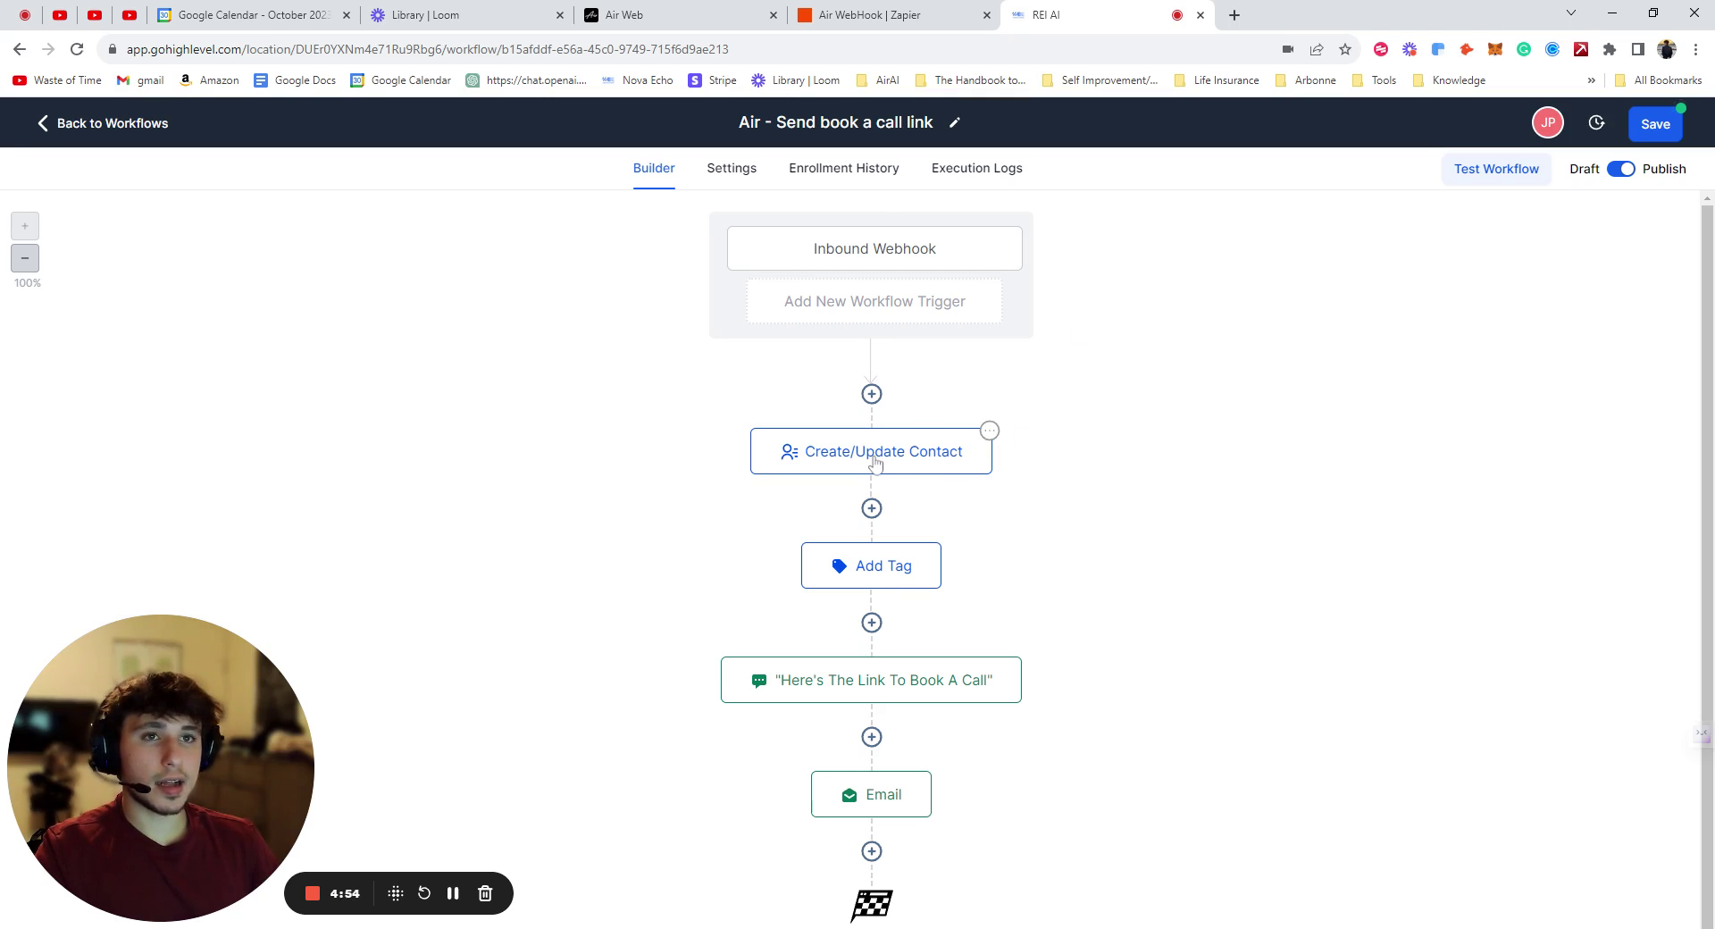
# - In Create/Update Contact, remove the Phone row and add a new Phone field
pyautogui.click(876, 462)
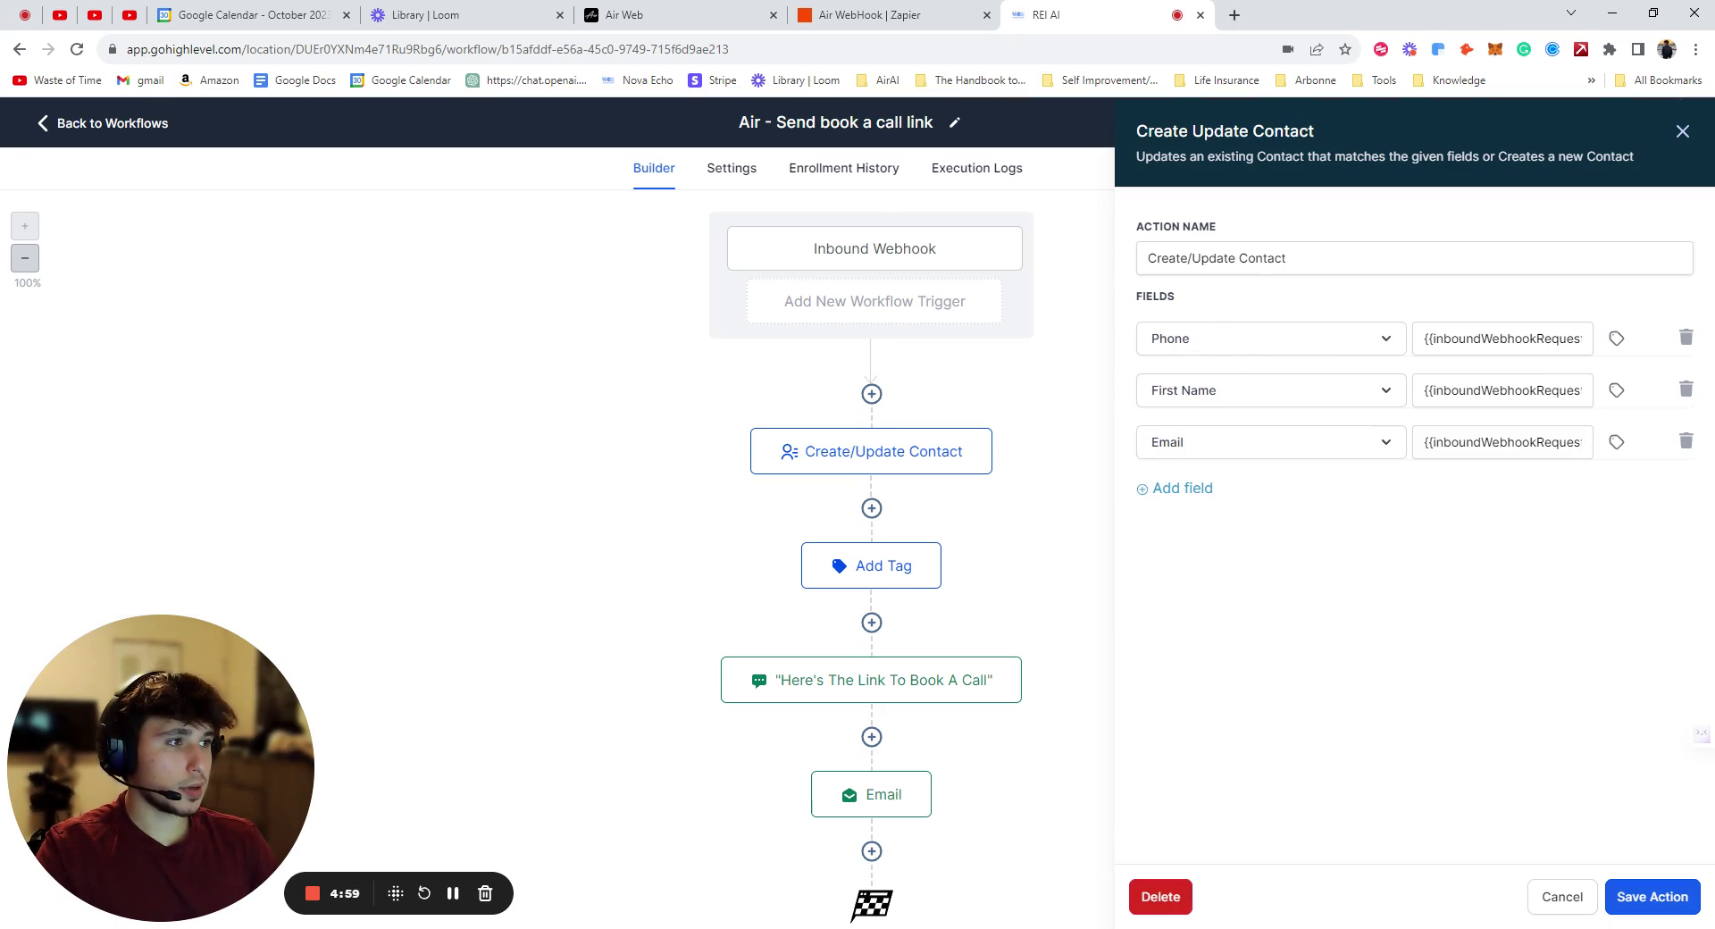
pyautogui.click(1686, 339)
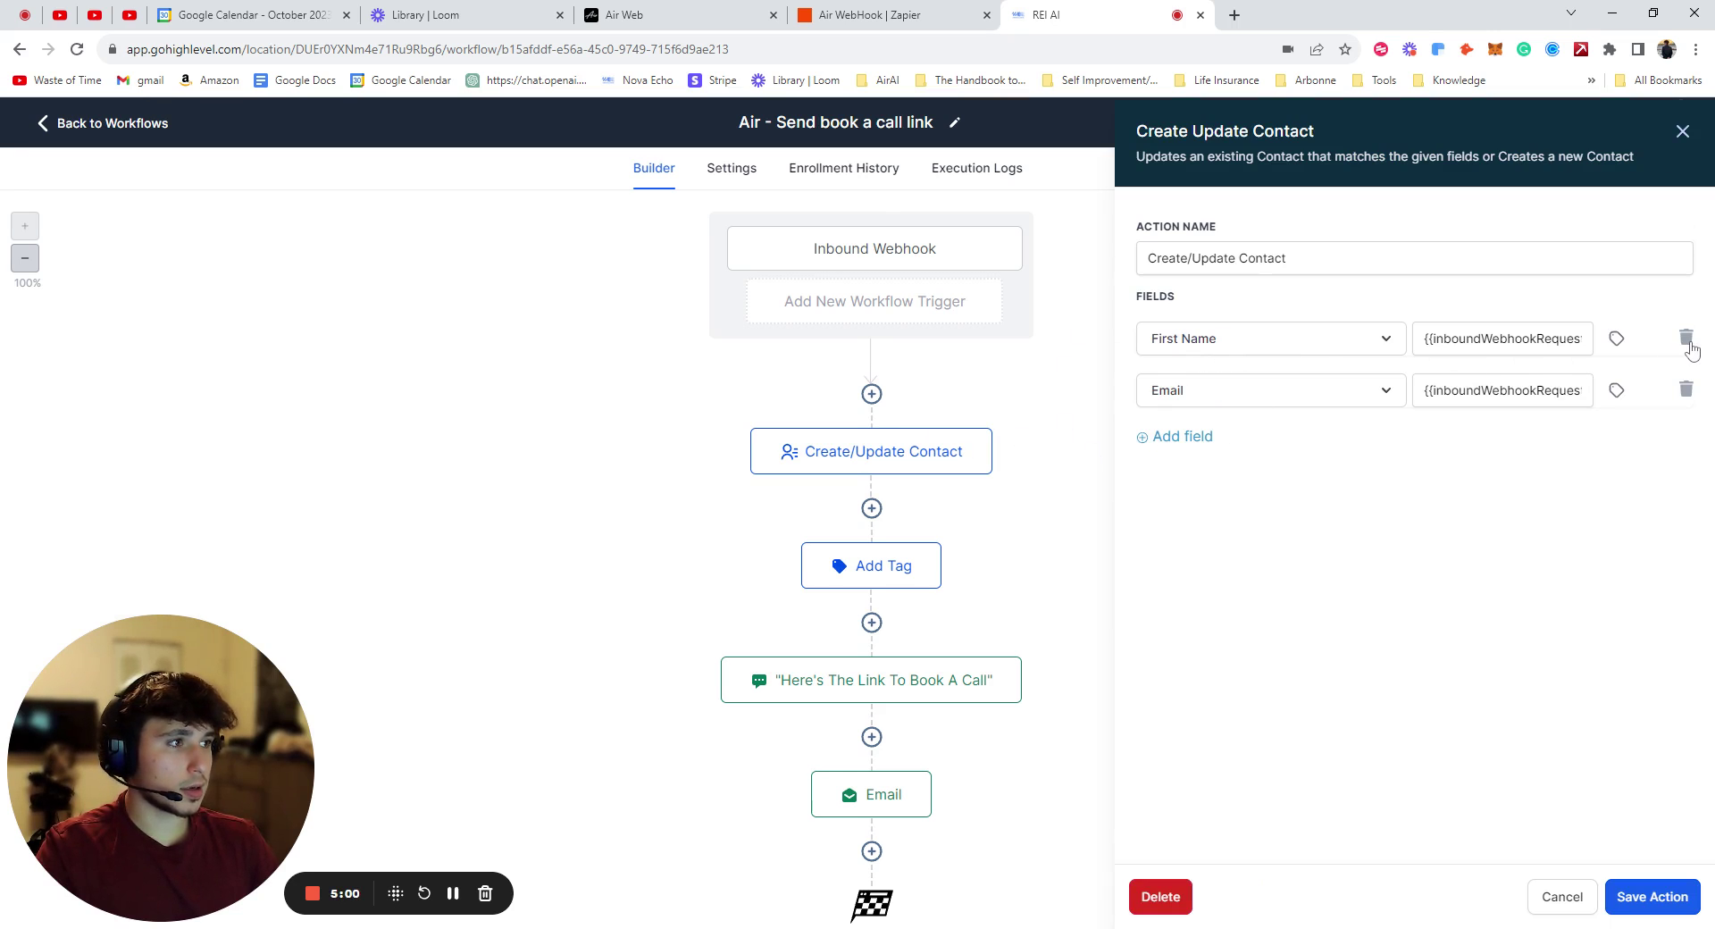
pyautogui.click(1170, 438)
pyautogui.write('p')
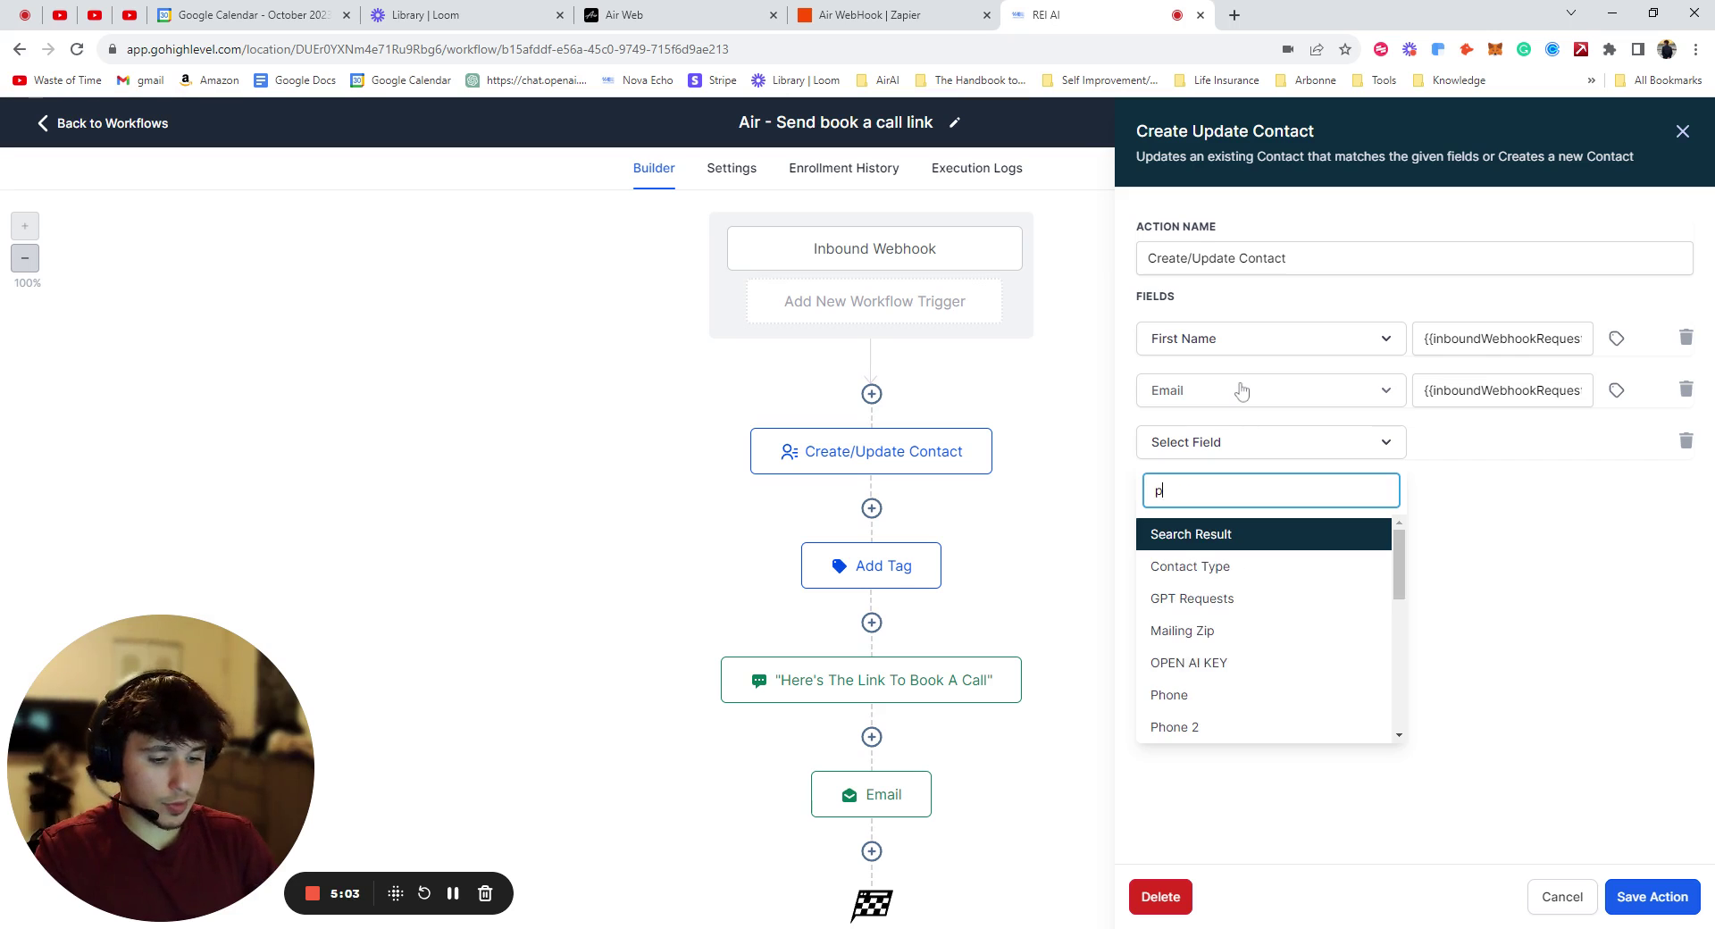
pyautogui.write('hone')
pyautogui.click(1210, 572)
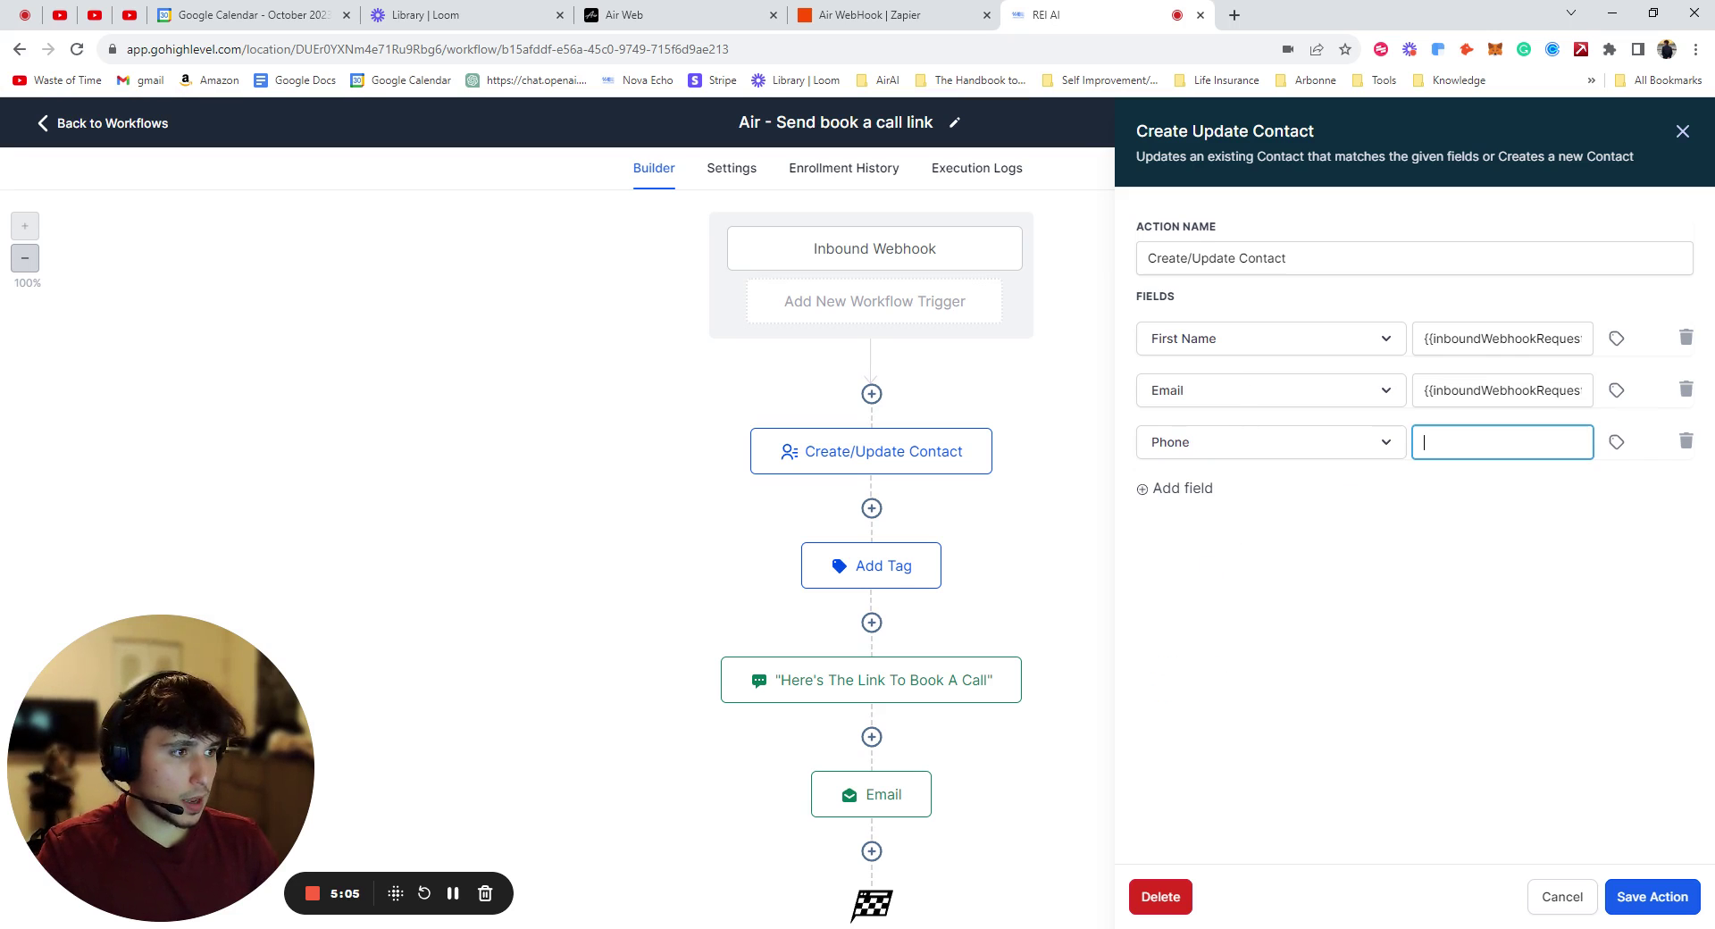
# - Set Phone to Inbound Webhook Trigger > Phone, then cancel out of the step
pyautogui.click(1616, 441)
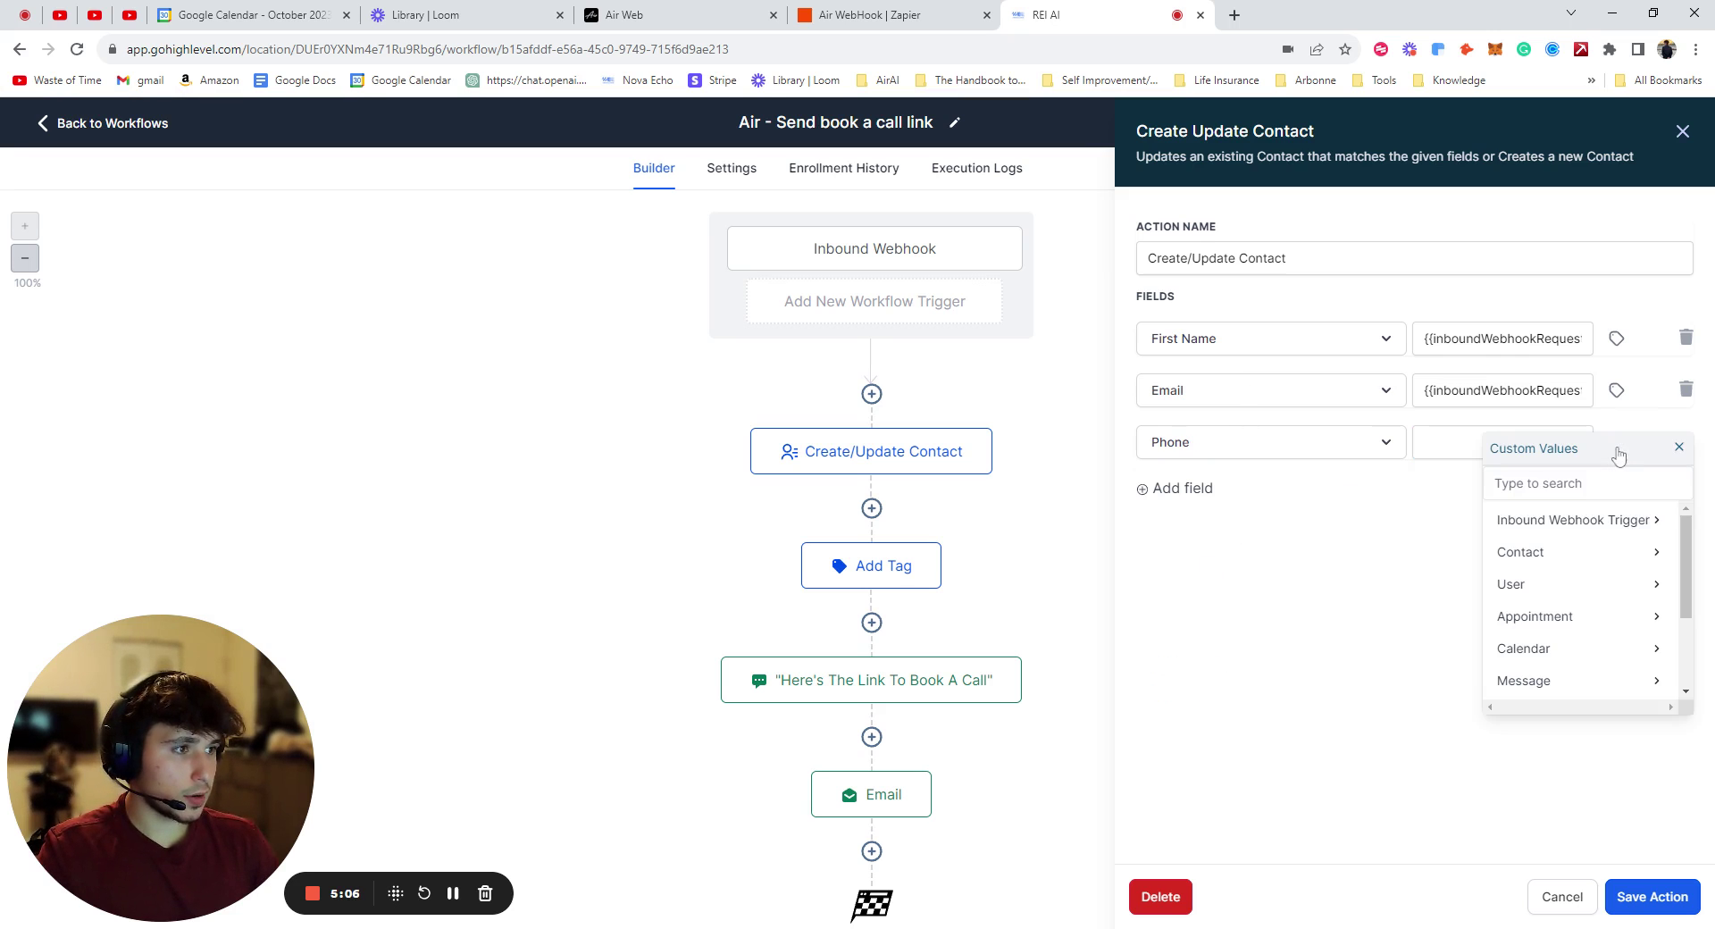
pyautogui.click(1548, 528)
pyautogui.click(1576, 582)
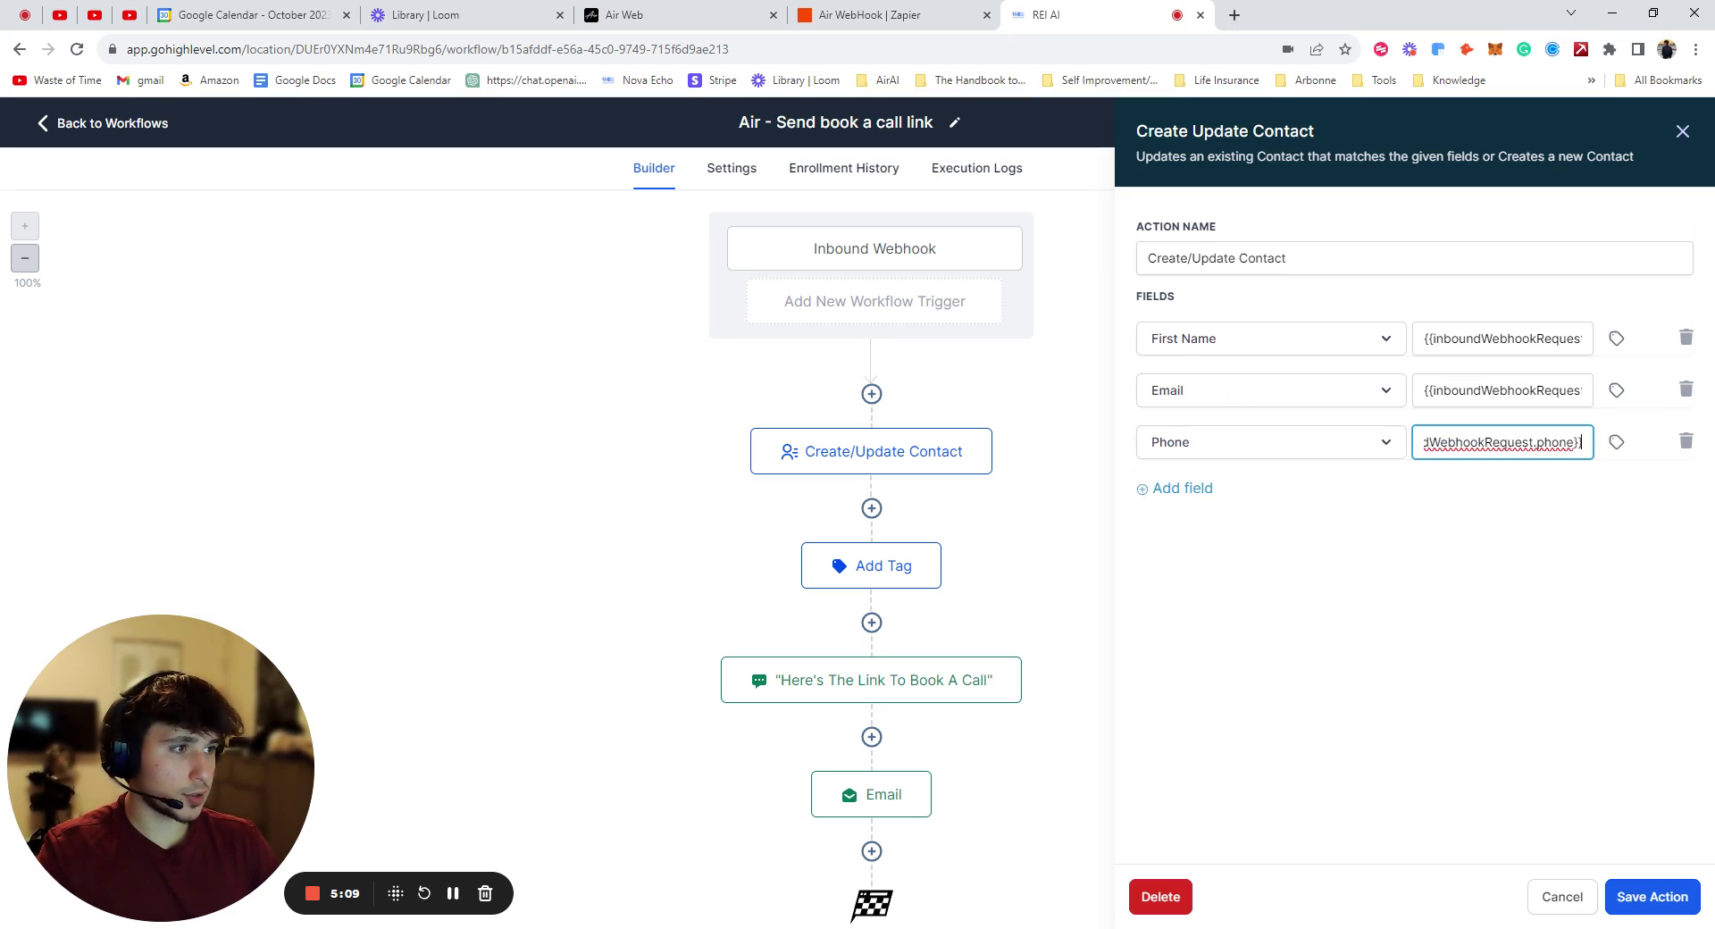
pyautogui.click(1512, 518)
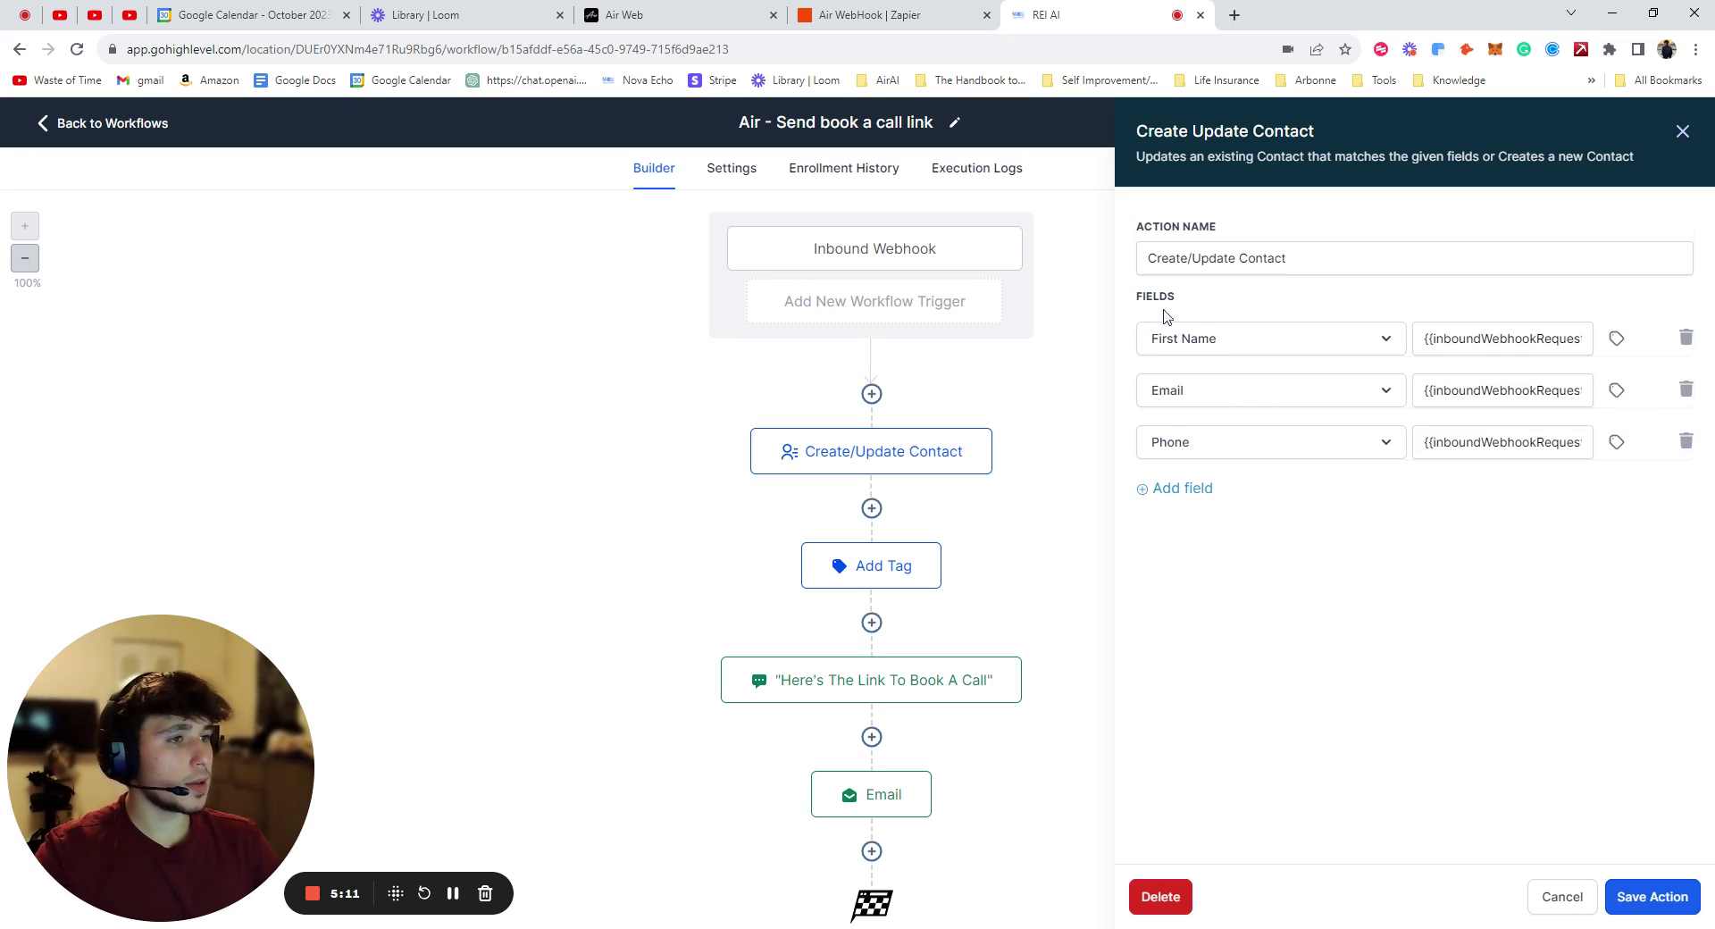
pyautogui.click(1570, 895)
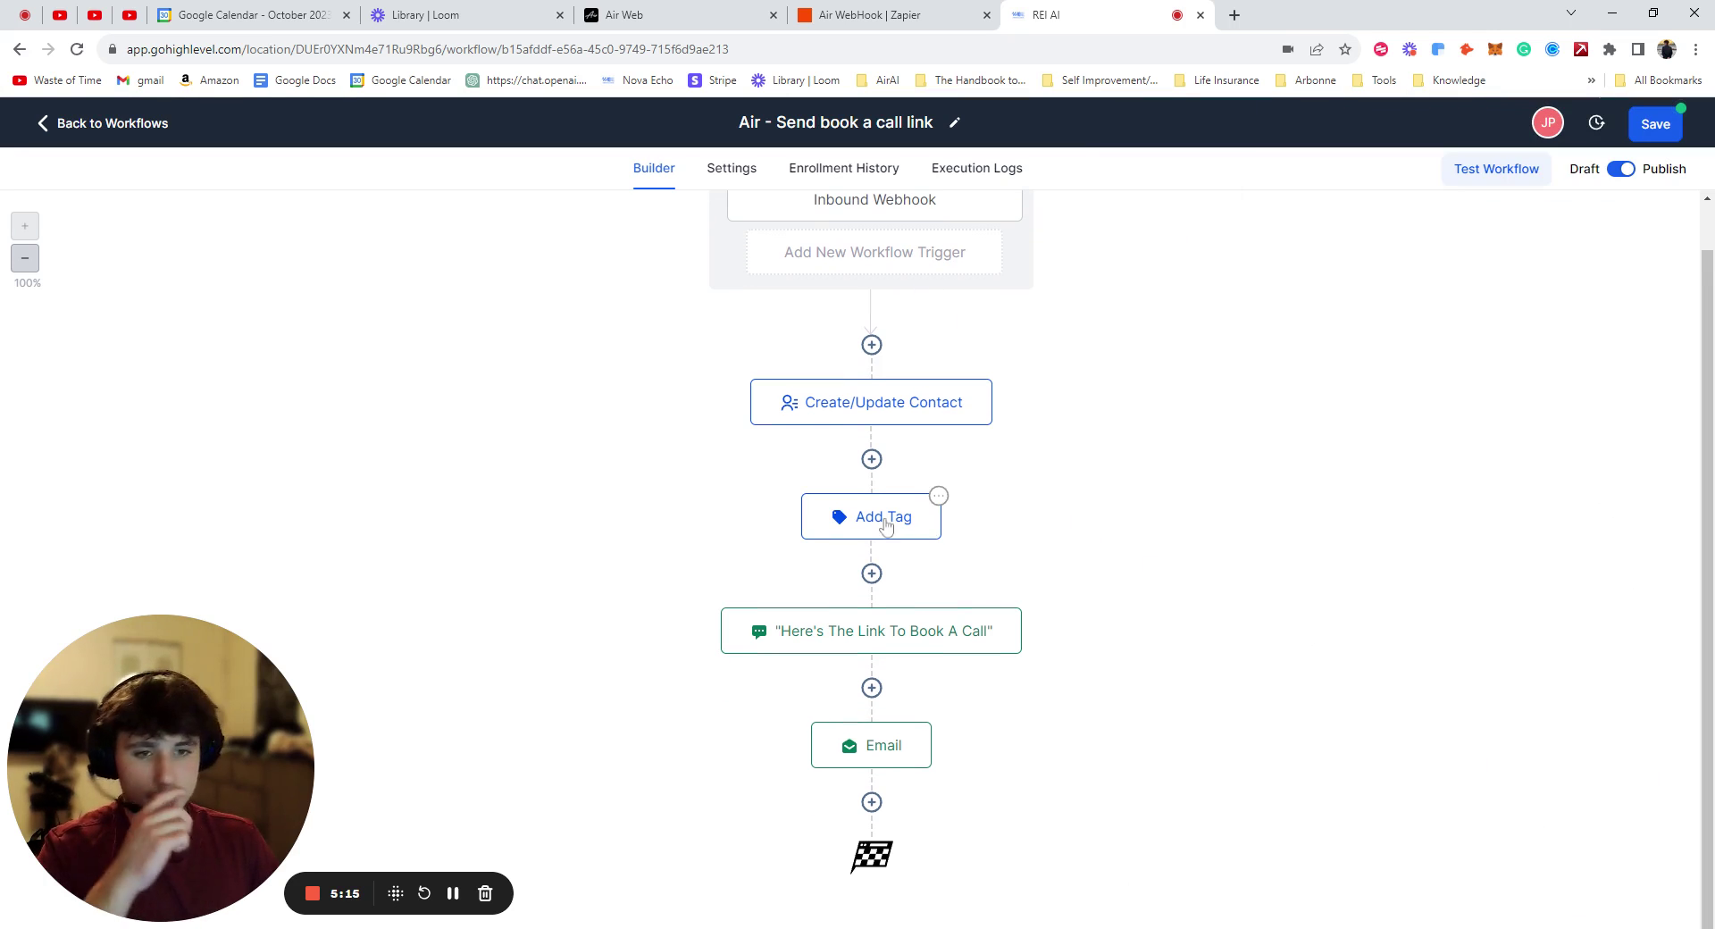
# - Inspect the Add Tag, SMS and Email nodes, reaching the 'Book A Call' email with its booking link
pyautogui.click(882, 524)
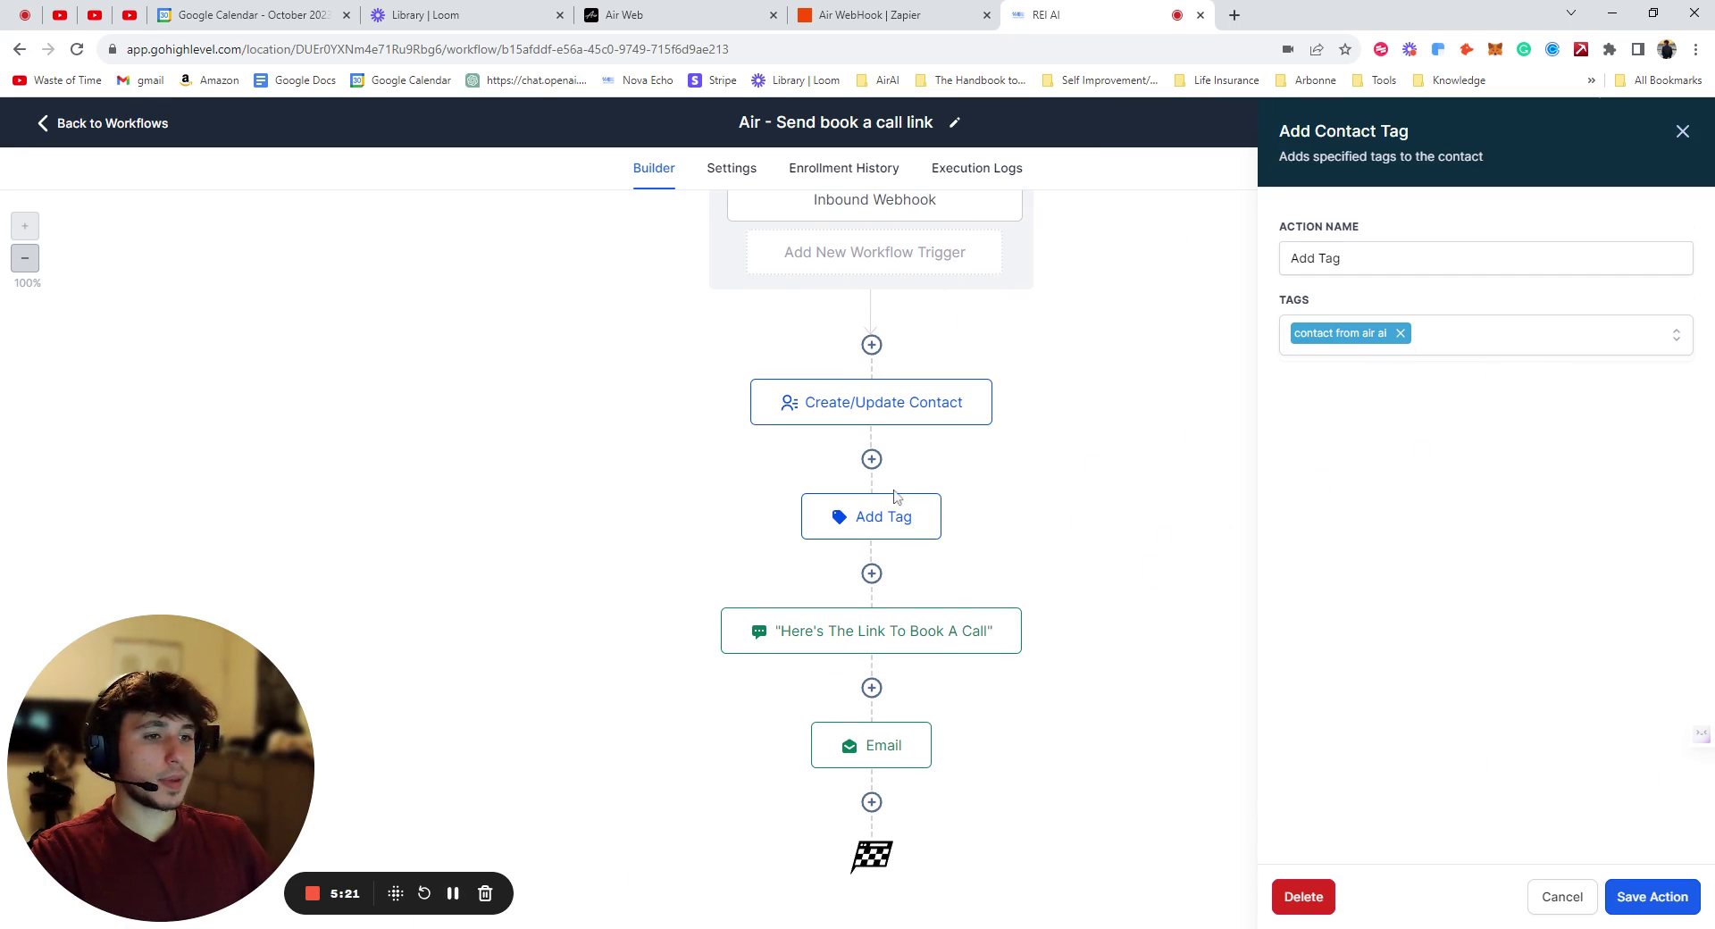
pyautogui.moveTo(871, 516)
pyautogui.click(929, 644)
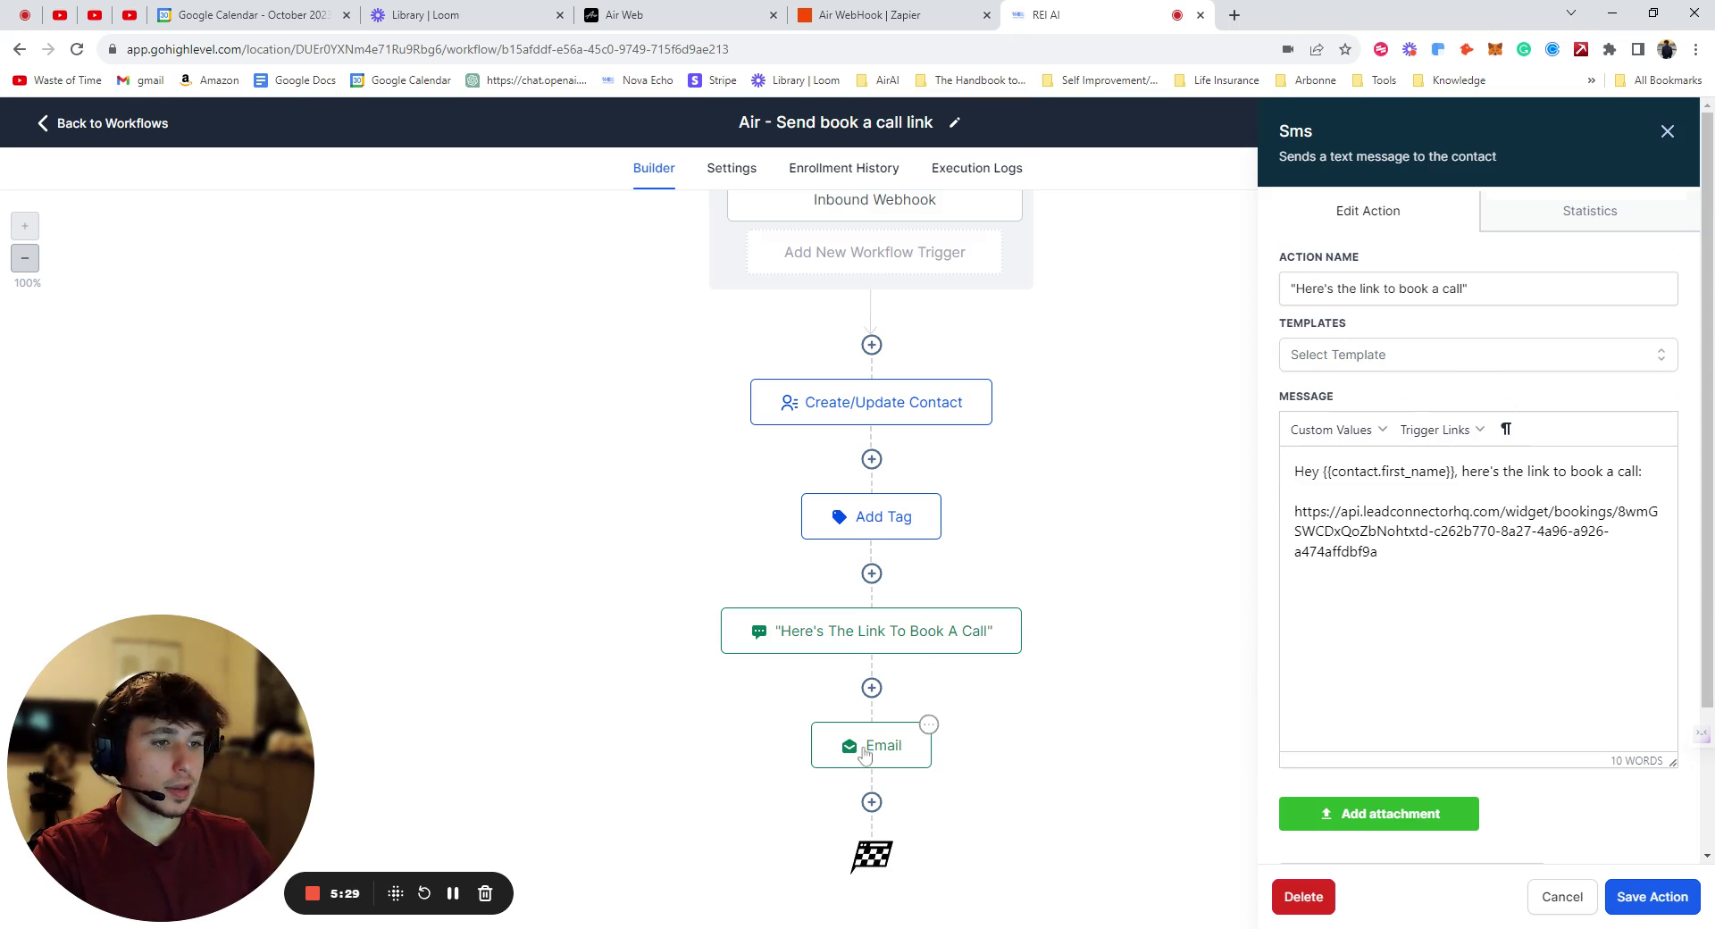
pyautogui.click(924, 730)
pyautogui.scroll(-2, 1350, 656)
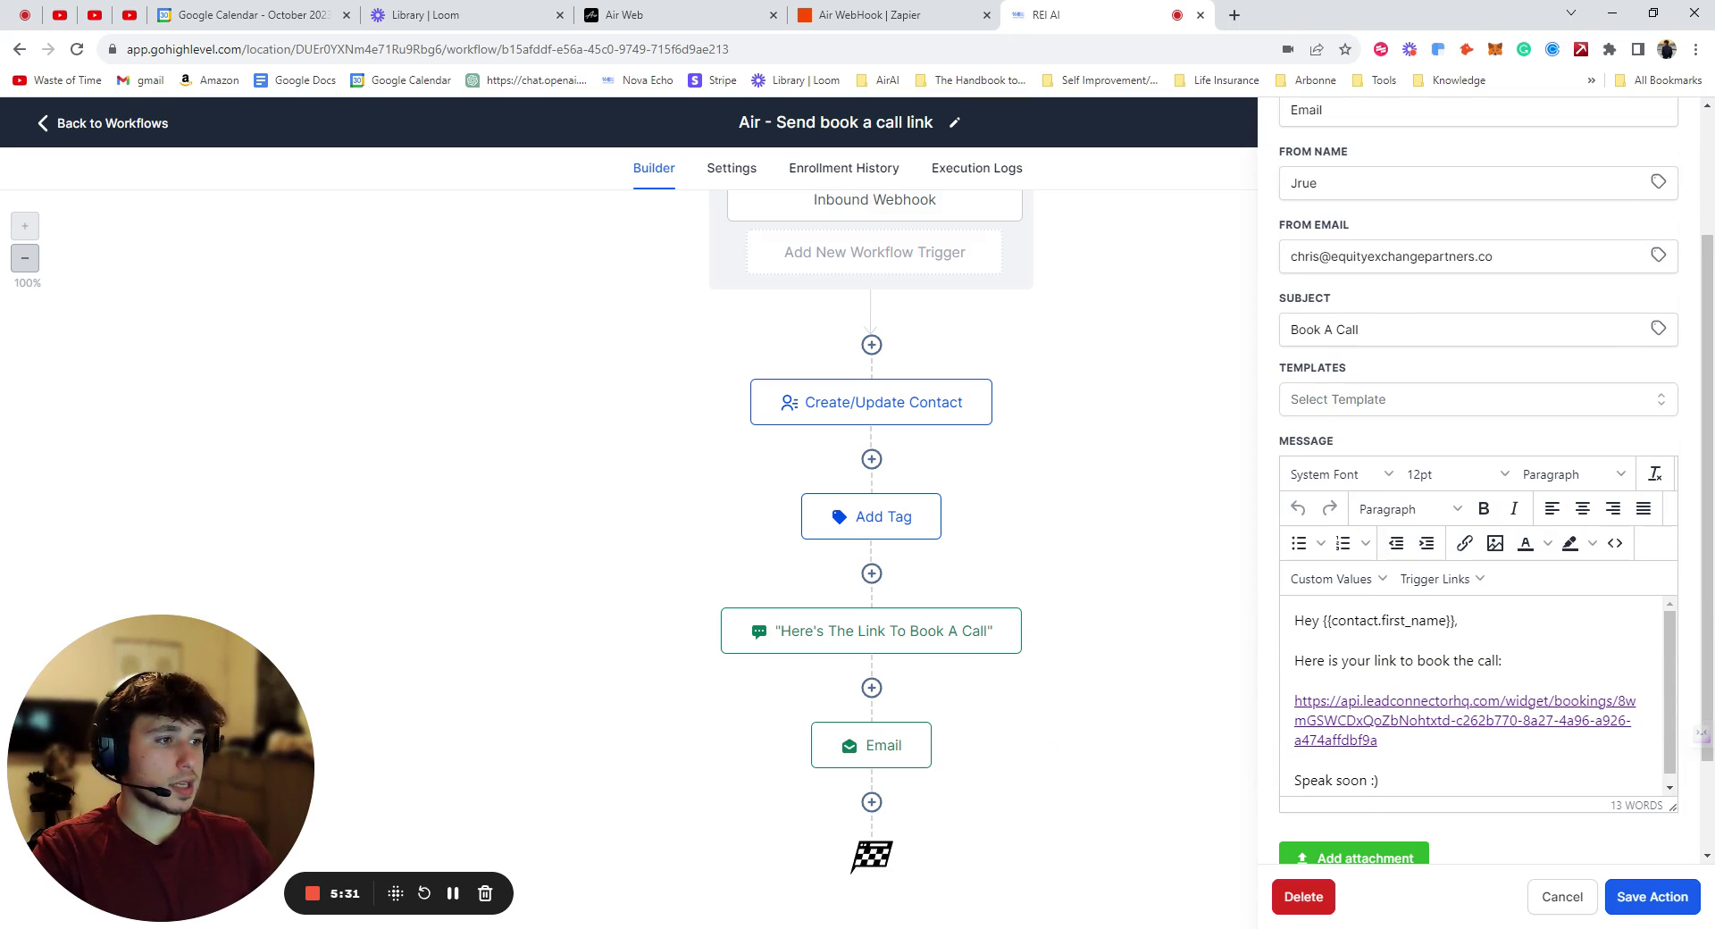